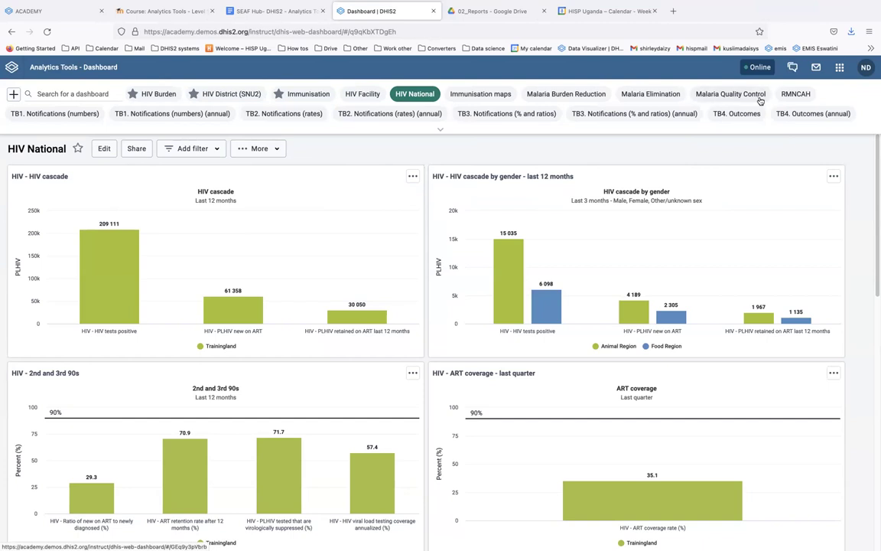
Search the dashboards for "rm" and clear the search to restore the full dashboard list
{"action": "left_click", "coordinate": [66, 90]}
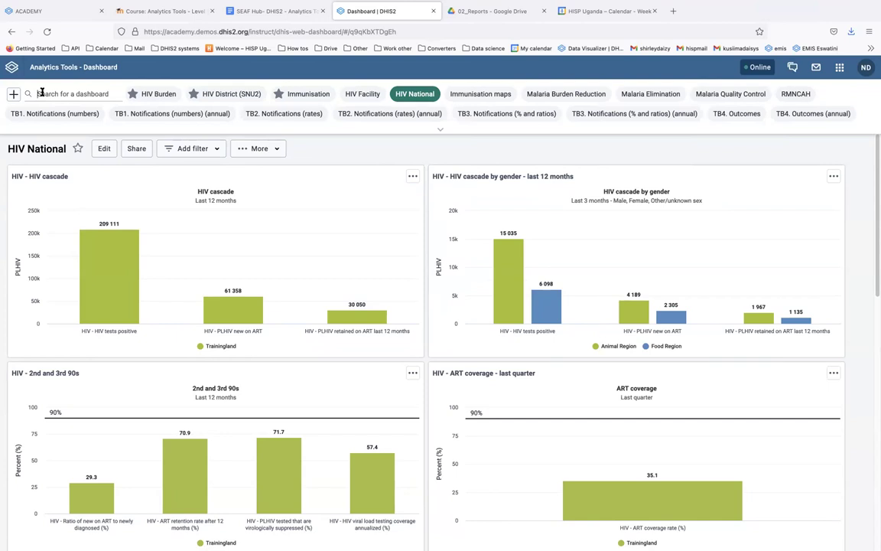
{"action": "type", "text": "rm"}
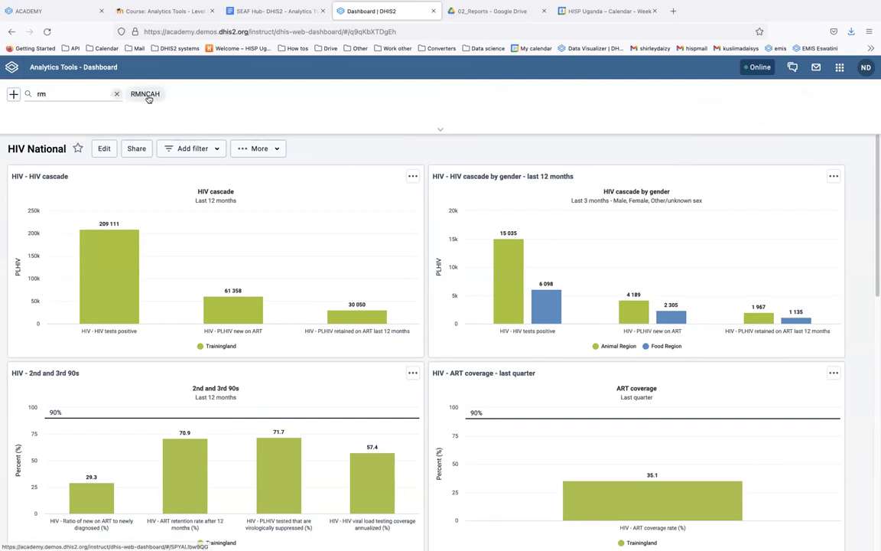
{"action": "left_click", "coordinate": [117, 93]}
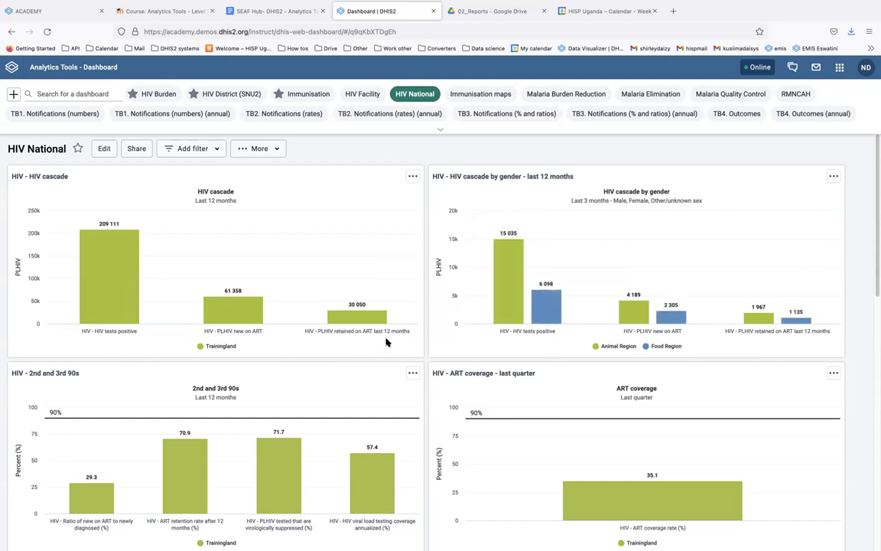
Filter the HIV National dashboard by organisation unit, choosing Animal Region under Trainingland
{"action": "left_click", "coordinate": [186, 151]}
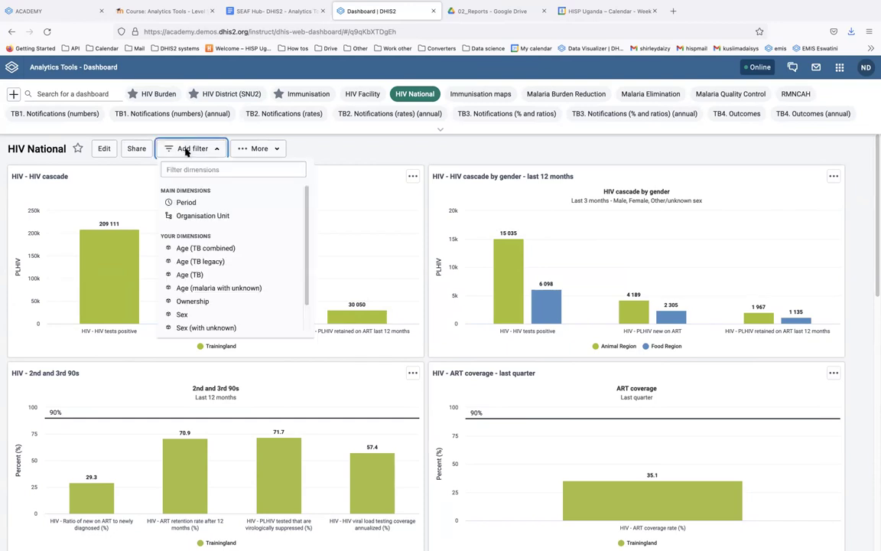
{"action": "left_click", "coordinate": [200, 217]}
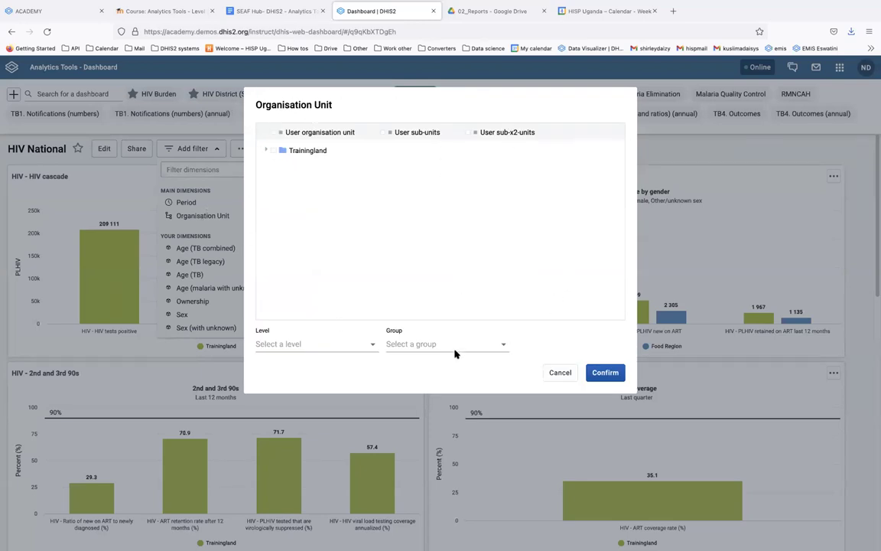
{"action": "left_click", "coordinate": [267, 151]}
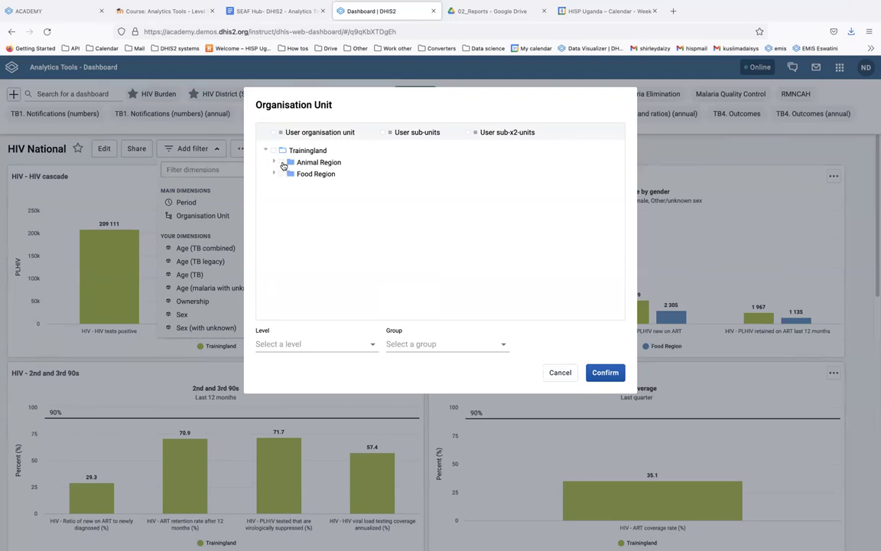
{"action": "left_click", "coordinate": [282, 163]}
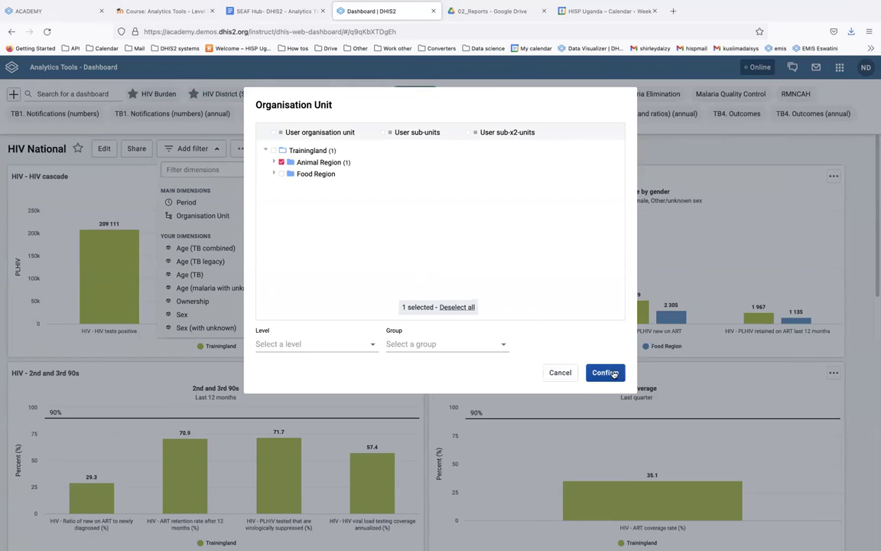
{"action": "left_click", "coordinate": [608, 372]}
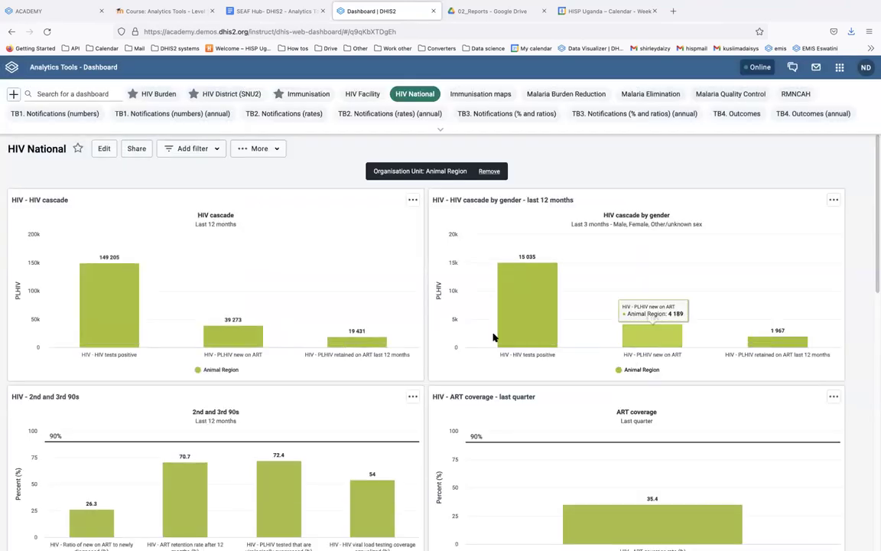
Examine the HIV National dashboard's charts, tables, maps and trend lines with the Animal Region filter applied
{"action": "scroll", "coordinate": [455, 337], "scroll_direction": "down", "scroll_amount": 1}
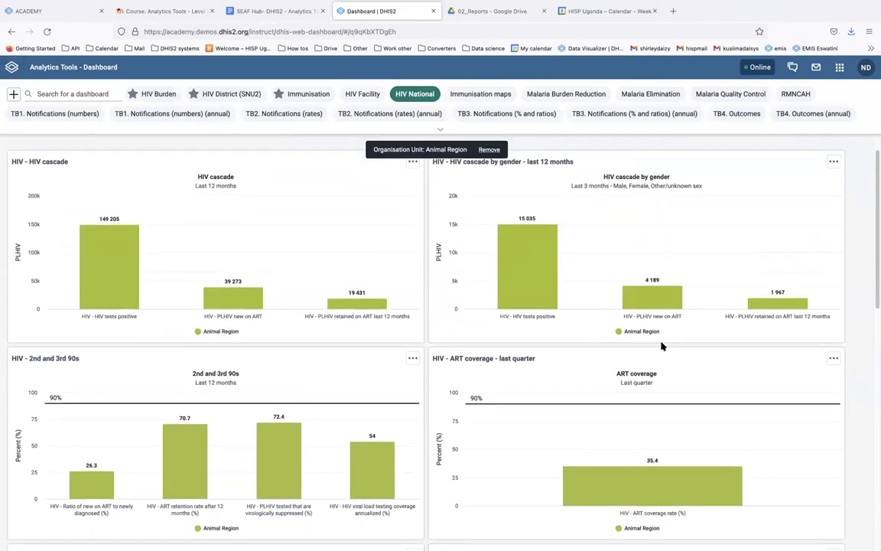
{"action": "scroll", "coordinate": [212, 355], "scroll_direction": "down", "scroll_amount": 3}
{"action": "scroll", "coordinate": [319, 388], "scroll_direction": "down", "scroll_amount": 6}
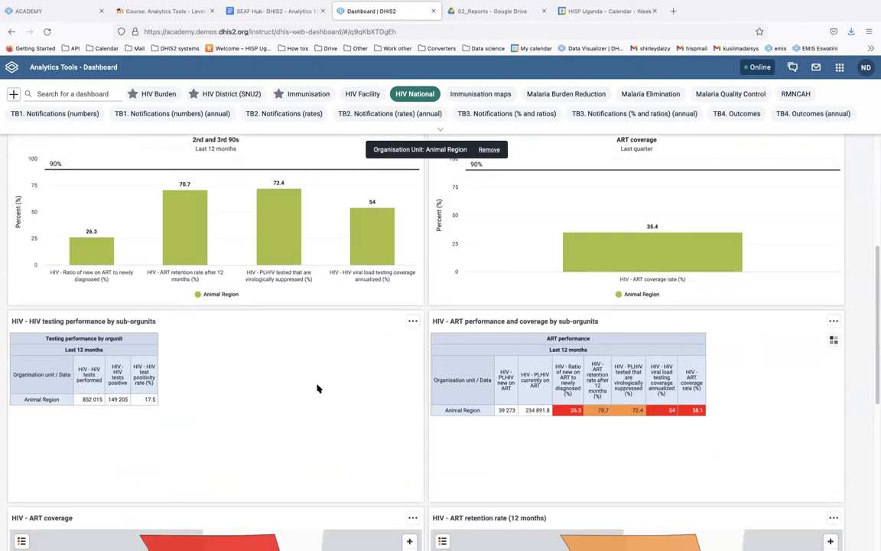
{"action": "scroll", "coordinate": [295, 355], "scroll_direction": "down", "scroll_amount": 4}
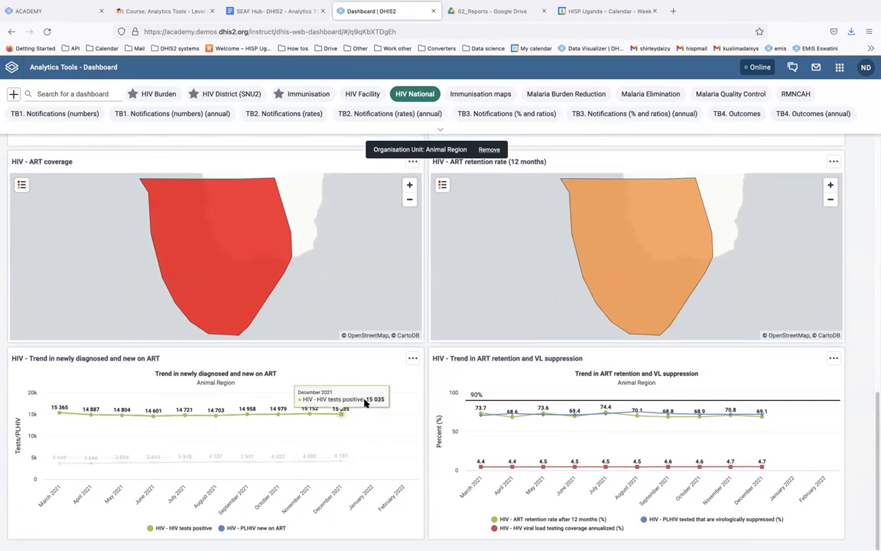
{"action": "scroll", "coordinate": [352, 407], "scroll_direction": "up", "scroll_amount": 15}
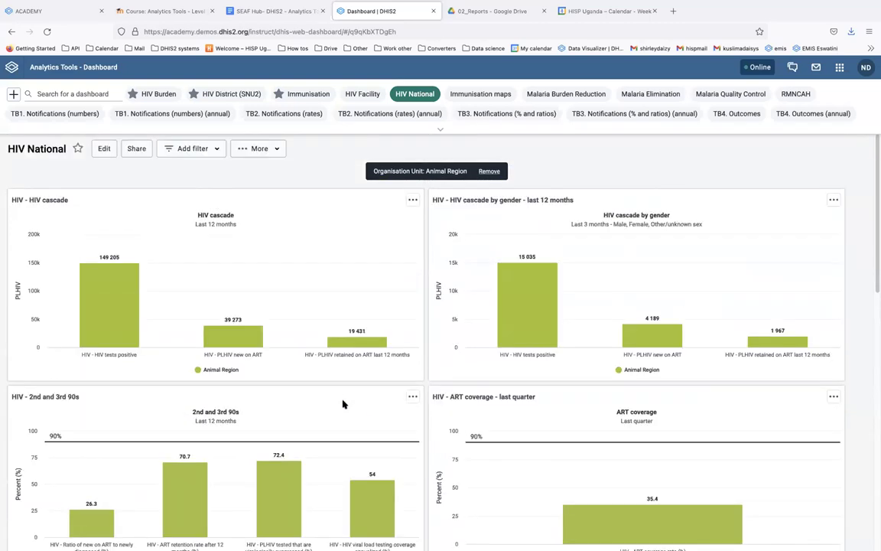
{"action": "scroll", "coordinate": [364, 477], "scroll_direction": "down", "scroll_amount": 1}
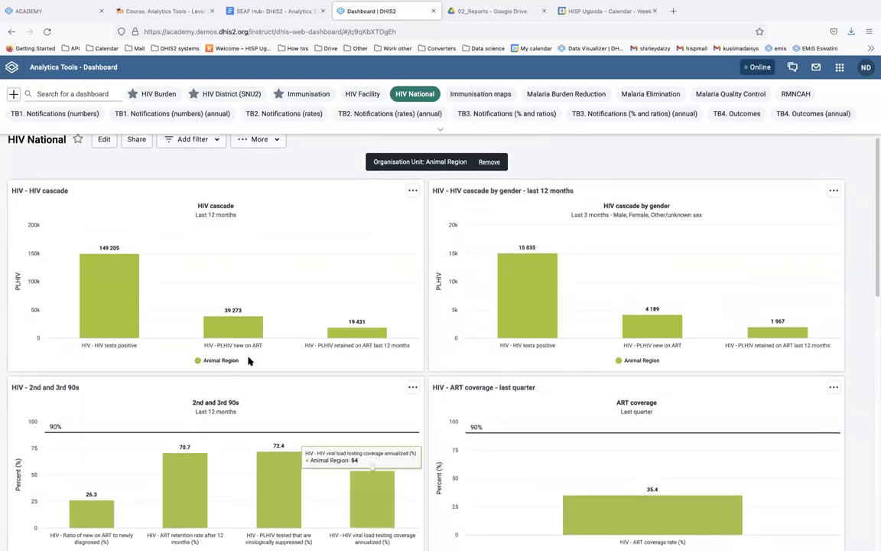
{"action": "scroll", "coordinate": [303, 369], "scroll_direction": "up", "scroll_amount": 1}
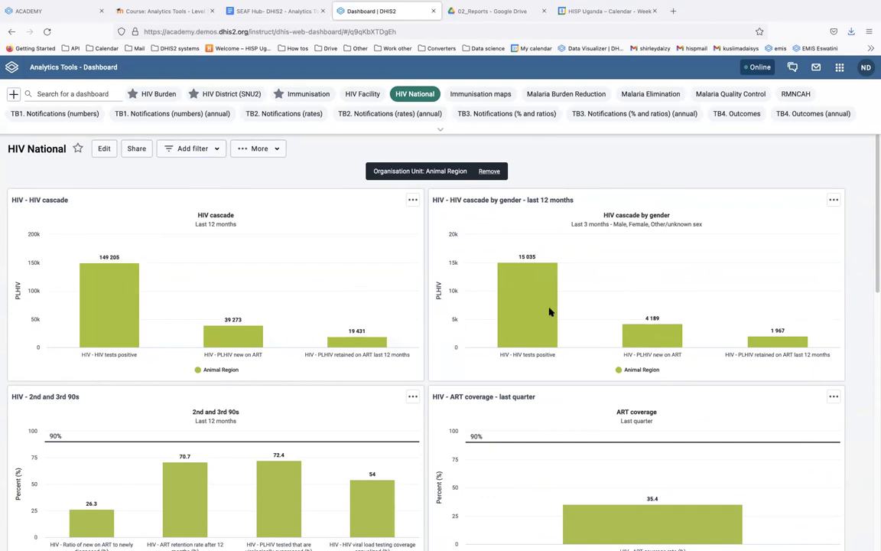
Add a period filter to the dashboard using the fixed monthly period November 2021
{"action": "left_click", "coordinate": [203, 151]}
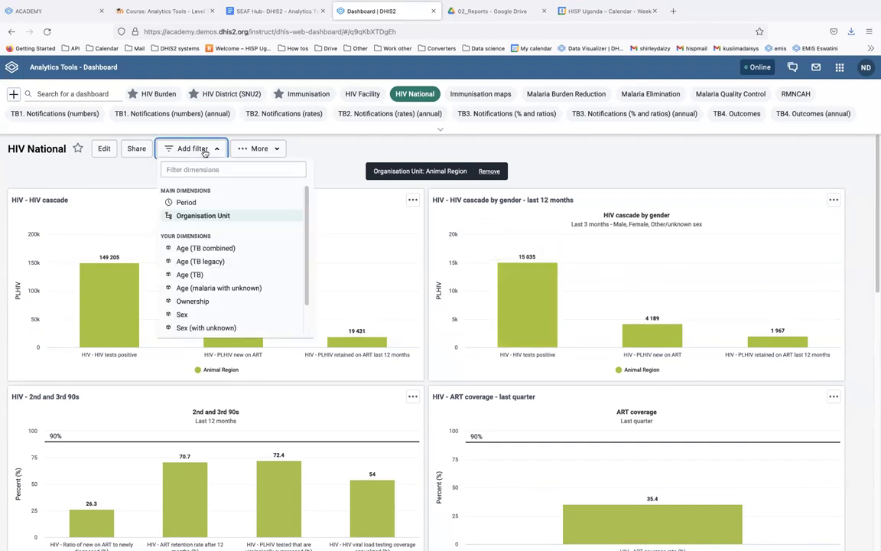
{"action": "left_click", "coordinate": [184, 203]}
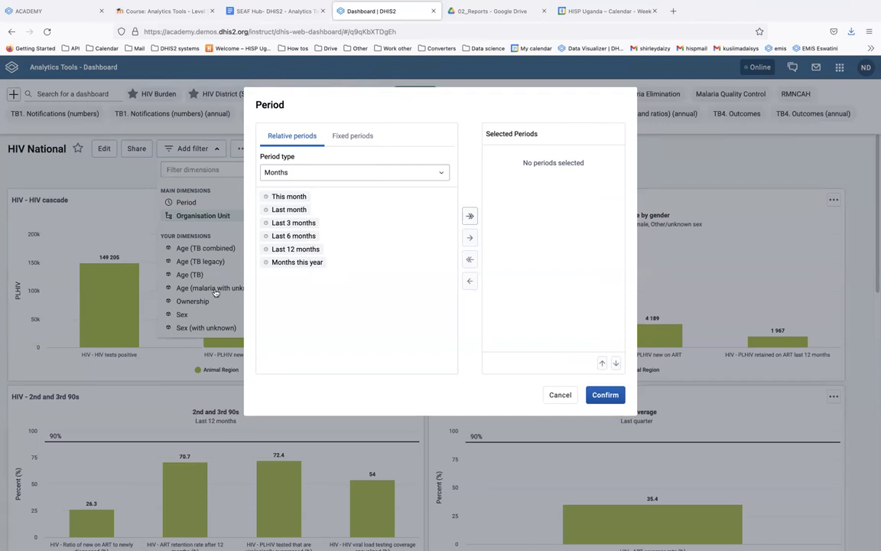
{"action": "left_click", "coordinate": [356, 138]}
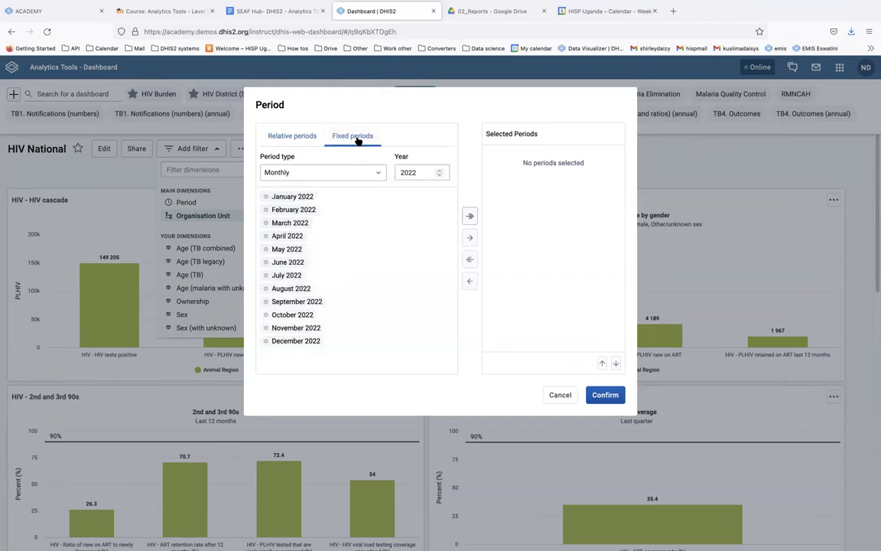
{"action": "left_click", "coordinate": [283, 174]}
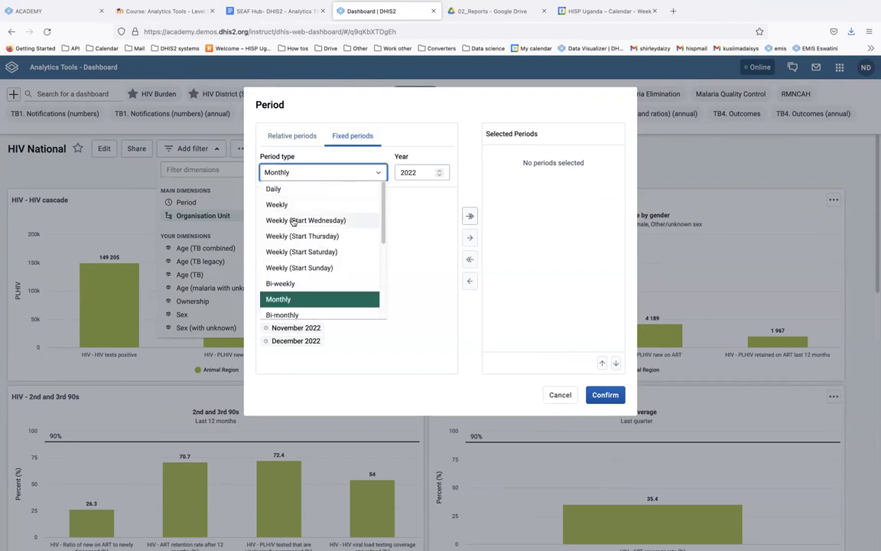
{"action": "scroll", "coordinate": [309, 249], "scroll_direction": "down", "scroll_amount": 1}
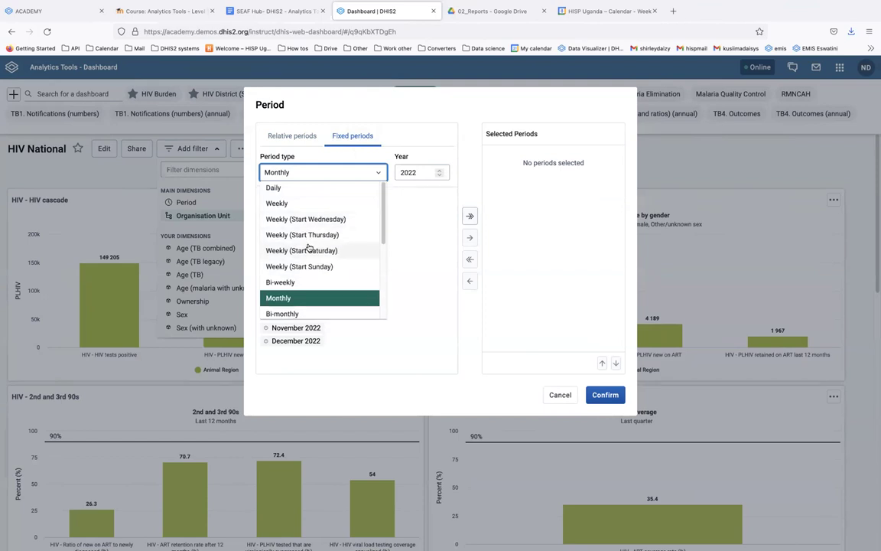
{"action": "scroll", "coordinate": [308, 248], "scroll_direction": "down", "scroll_amount": 5}
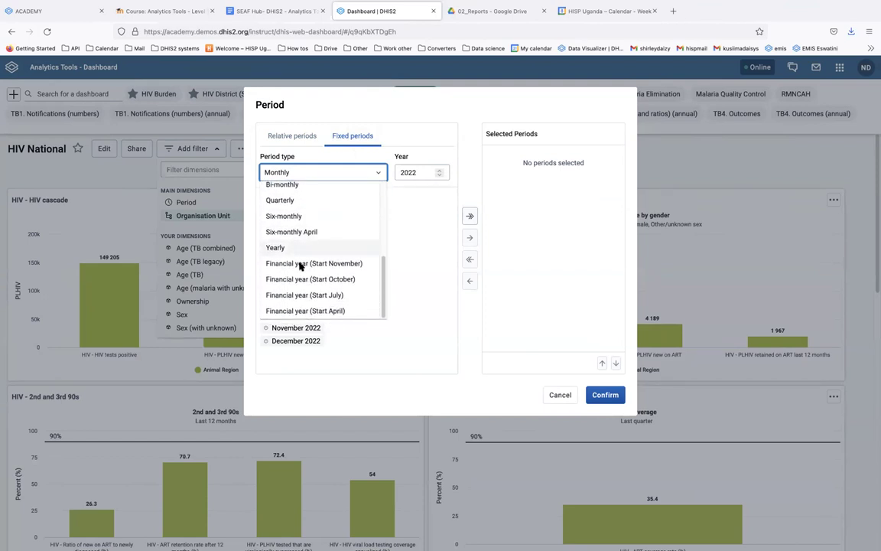
{"action": "scroll", "coordinate": [308, 274], "scroll_direction": "up", "scroll_amount": 5}
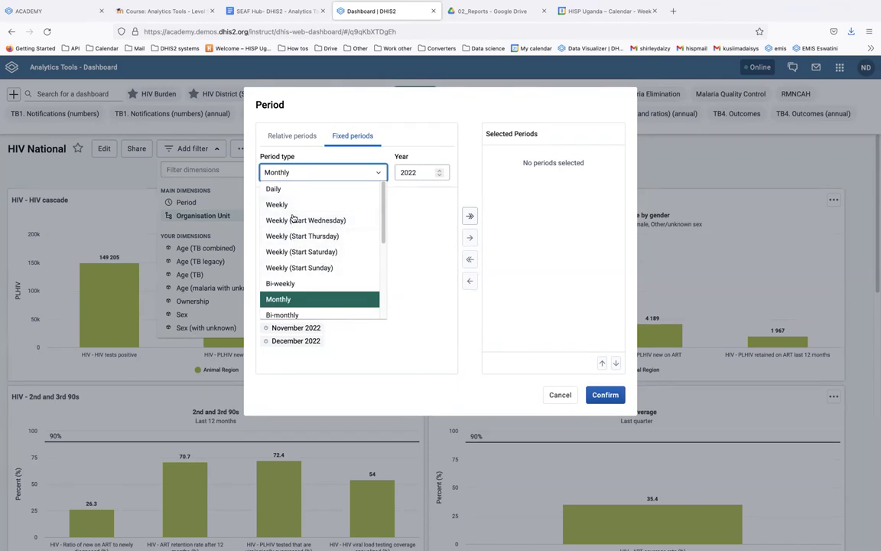
{"action": "left_click", "coordinate": [282, 175]}
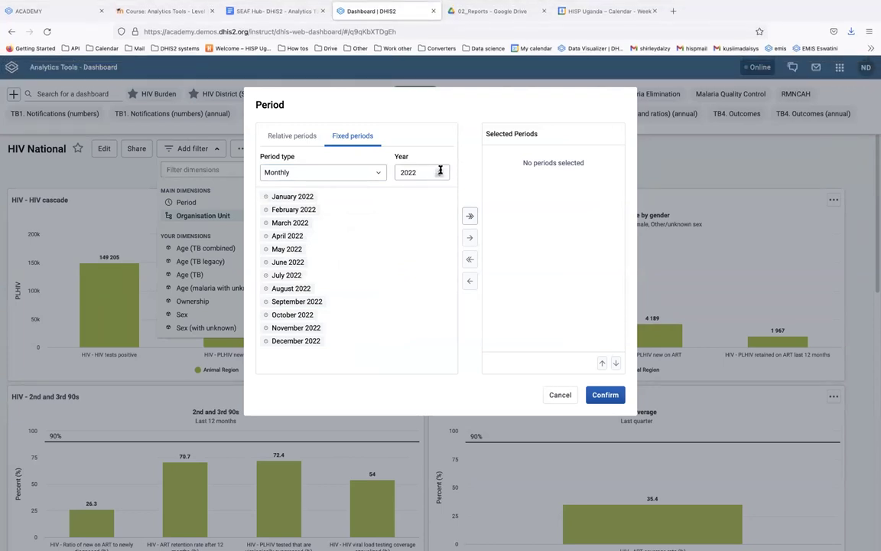
{"action": "left_click", "coordinate": [440, 175]}
{"action": "double_click", "coordinate": [296, 328]}
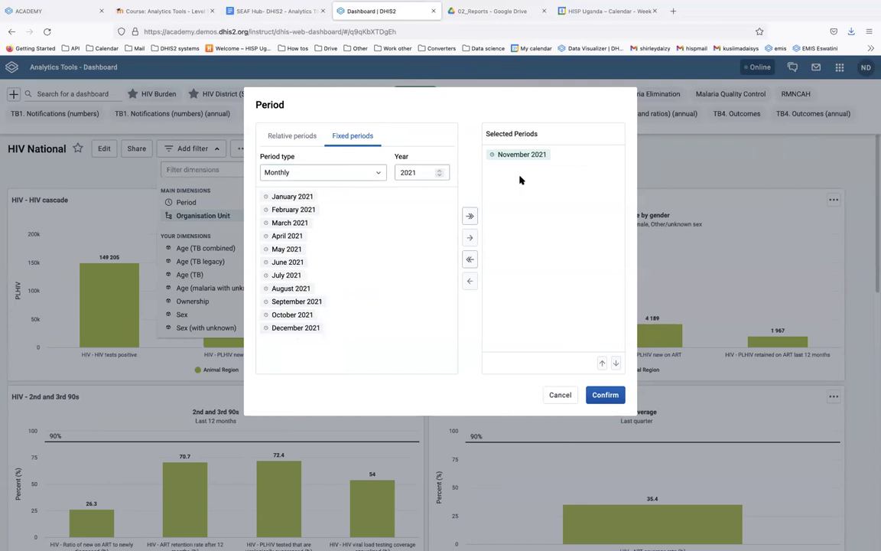
{"action": "left_click", "coordinate": [605, 395]}
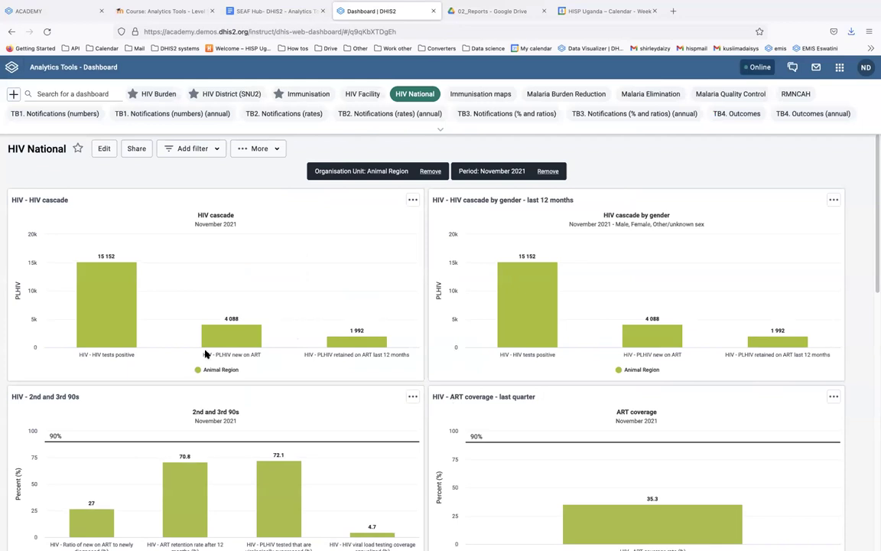
Examine how the dashboard's charts, maps and trend lines display data for Animal Region in November 2021
{"action": "scroll", "coordinate": [306, 321], "scroll_direction": "down", "scroll_amount": 1}
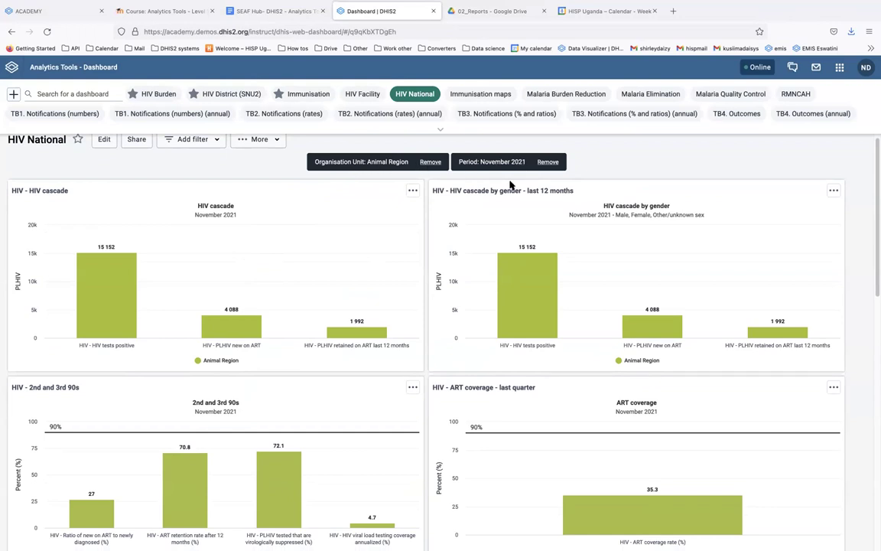
{"action": "mouse_move", "coordinate": [331, 331]}
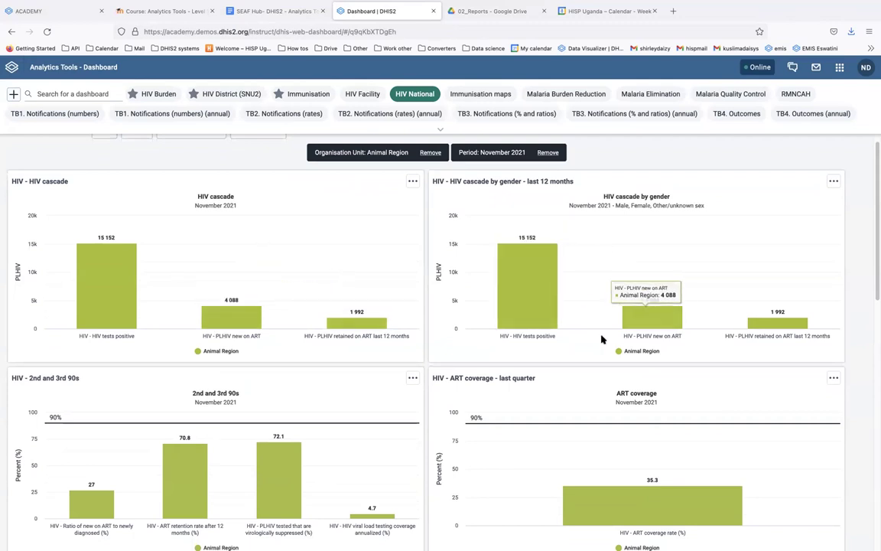
{"action": "scroll", "coordinate": [395, 344], "scroll_direction": "down", "scroll_amount": 3}
{"action": "scroll", "coordinate": [395, 344], "scroll_direction": "down", "scroll_amount": 4}
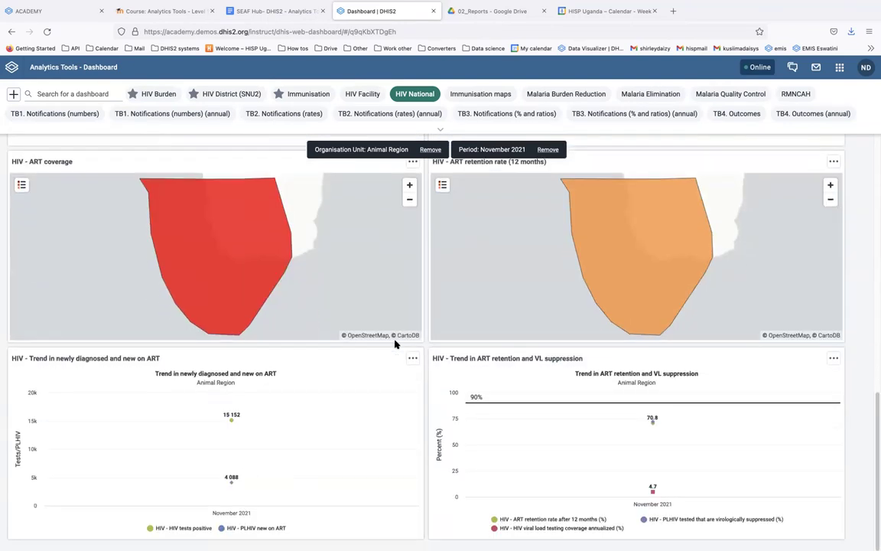
{"action": "scroll", "coordinate": [395, 342], "scroll_direction": "up", "scroll_amount": 5}
{"action": "scroll", "coordinate": [396, 341], "scroll_direction": "up", "scroll_amount": 2}
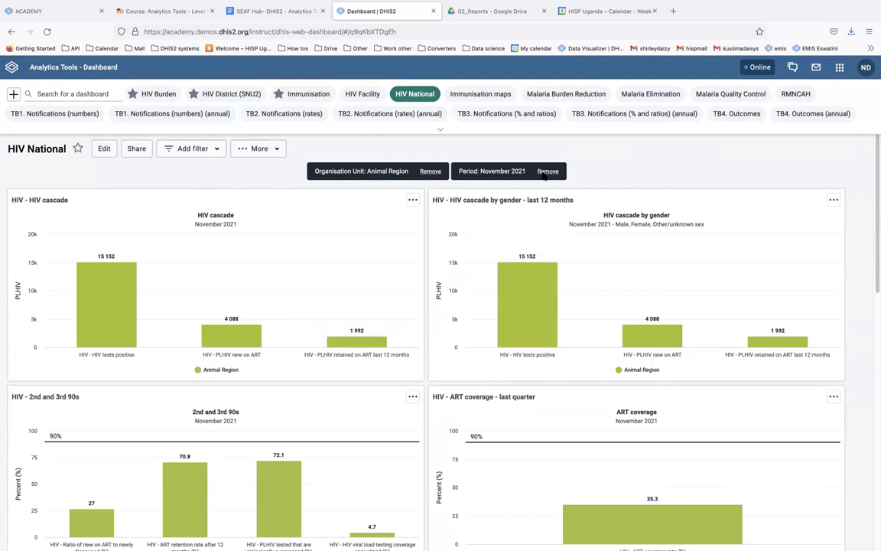
Remove the November 2021 period filter and the Animal Region organisation unit filter from the dashboard
{"action": "left_click", "coordinate": [548, 172]}
{"action": "left_click", "coordinate": [508, 170]}
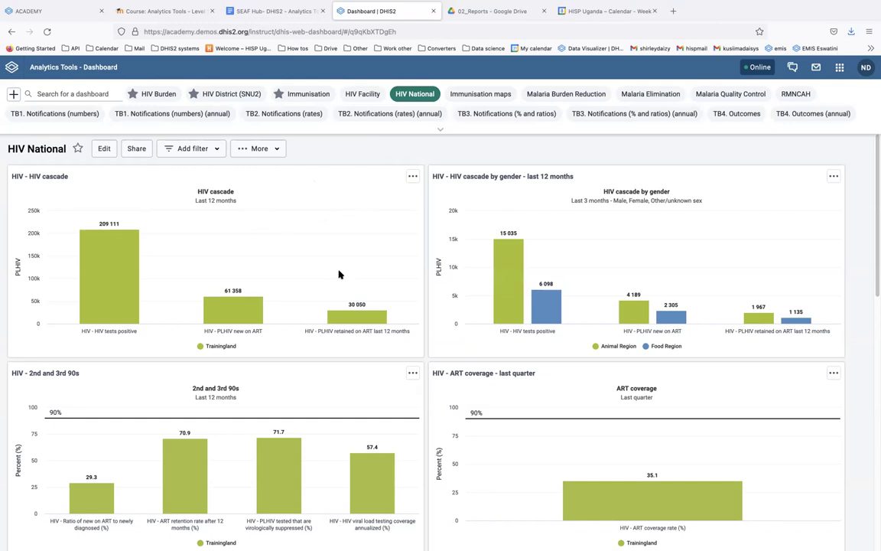
{"action": "scroll", "coordinate": [314, 300], "scroll_direction": "down", "scroll_amount": 3}
{"action": "scroll", "coordinate": [234, 258], "scroll_direction": "up", "scroll_amount": 3}
Show the details and interpretations of the HIV cascade chart and read through its description, metadata and interpretations section
{"action": "left_click", "coordinate": [412, 178]}
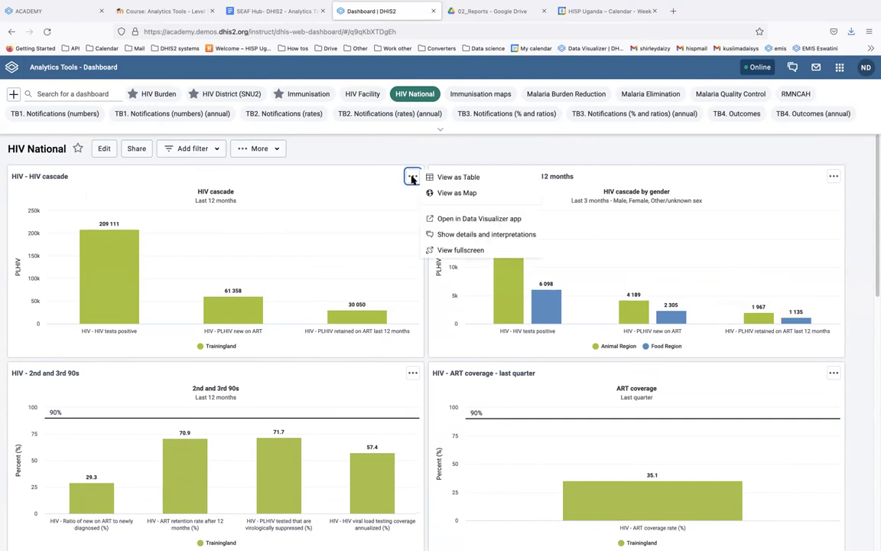
{"action": "left_click", "coordinate": [451, 237]}
{"action": "scroll", "coordinate": [240, 314], "scroll_direction": "down", "scroll_amount": 1}
{"action": "scroll", "coordinate": [239, 314], "scroll_direction": "down", "scroll_amount": 1}
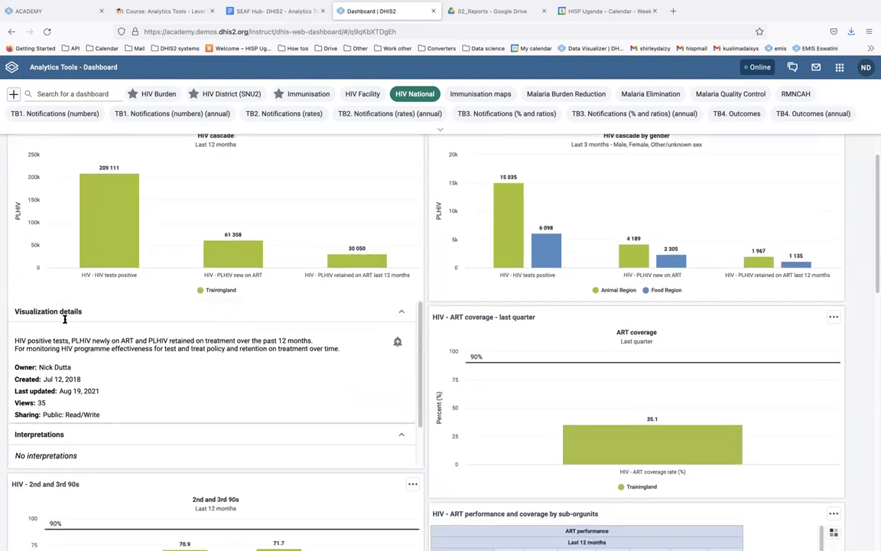
{"action": "scroll", "coordinate": [61, 298], "scroll_direction": "up", "scroll_amount": 1}
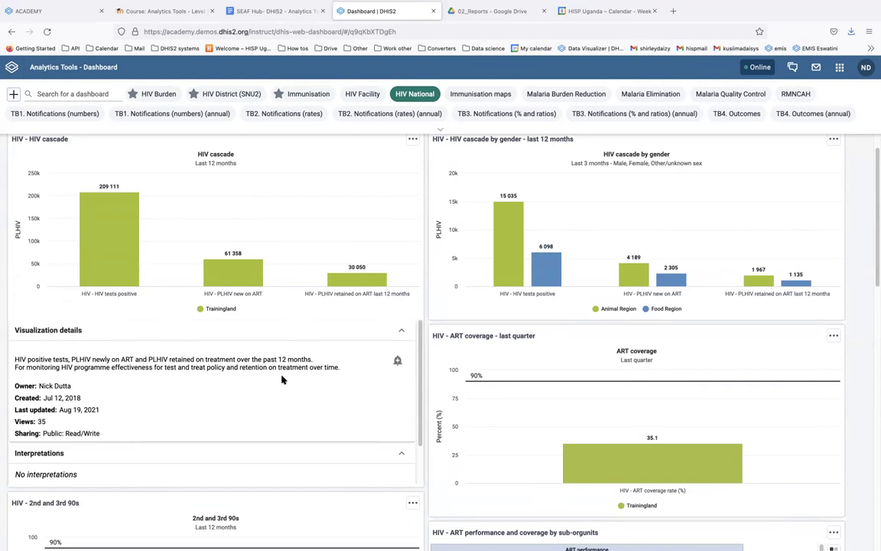
{"action": "scroll", "coordinate": [282, 379], "scroll_direction": "down", "scroll_amount": 1}
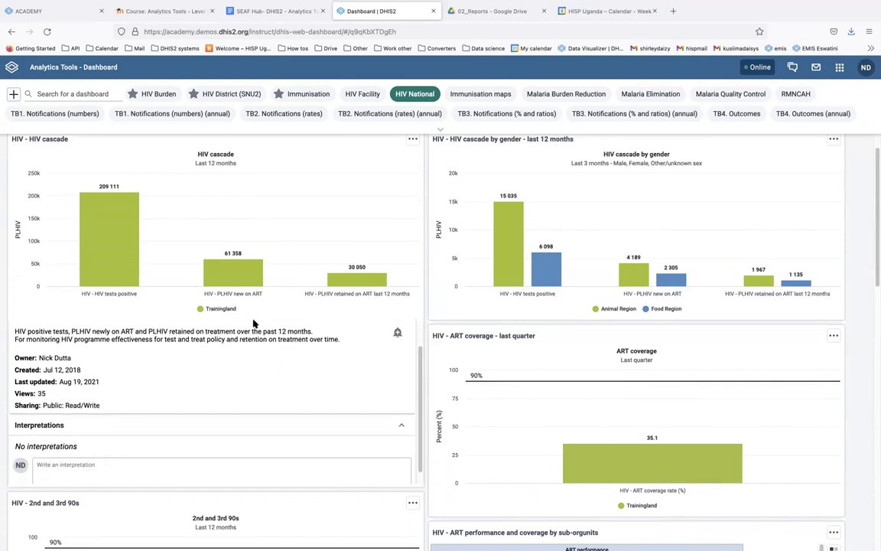
{"action": "scroll", "coordinate": [254, 323], "scroll_direction": "up", "scroll_amount": 1}
{"action": "scroll", "coordinate": [151, 245], "scroll_direction": "down", "scroll_amount": 3}
{"action": "scroll", "coordinate": [231, 220], "scroll_direction": "up", "scroll_amount": 3}
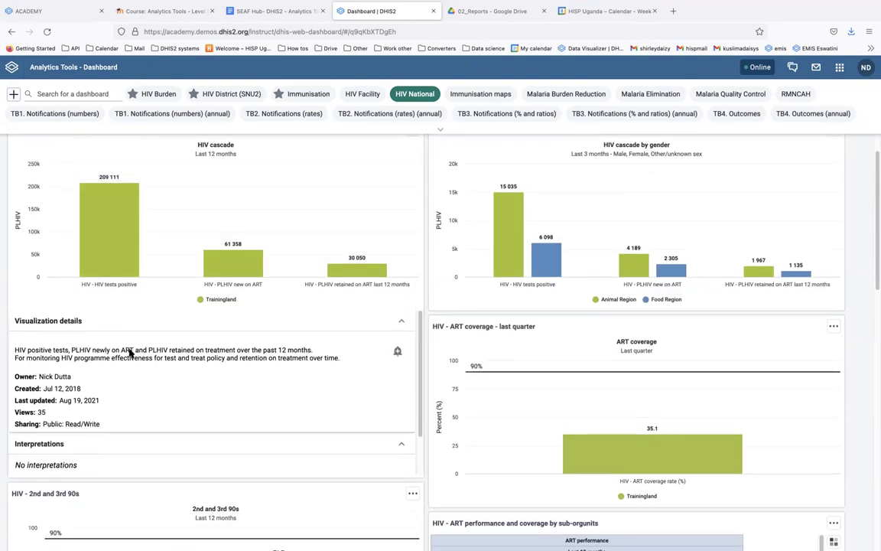
{"action": "scroll", "coordinate": [67, 449], "scroll_direction": "down", "scroll_amount": 3}
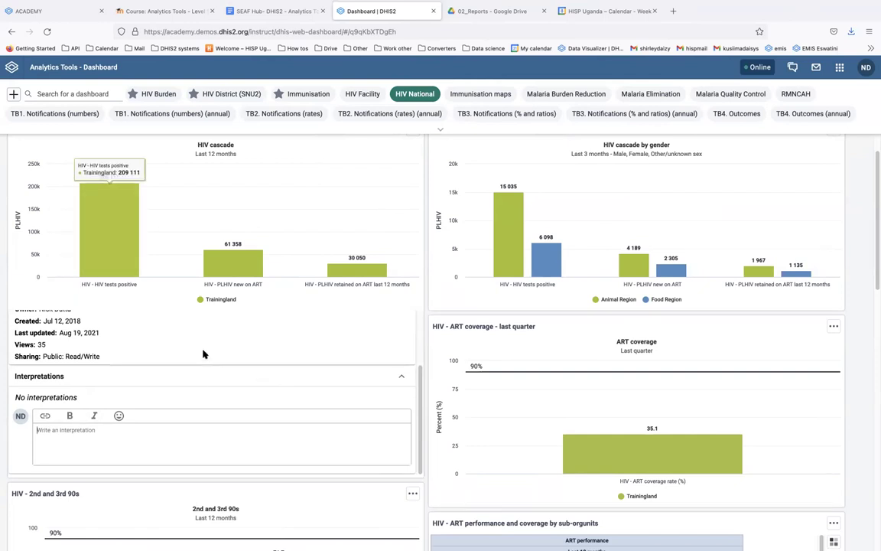
Examine the HIV cascade chart's visualization details and its interpretations section, including the field for writing an interpretation
{"action": "scroll", "coordinate": [139, 383], "scroll_direction": "down", "scroll_amount": 1}
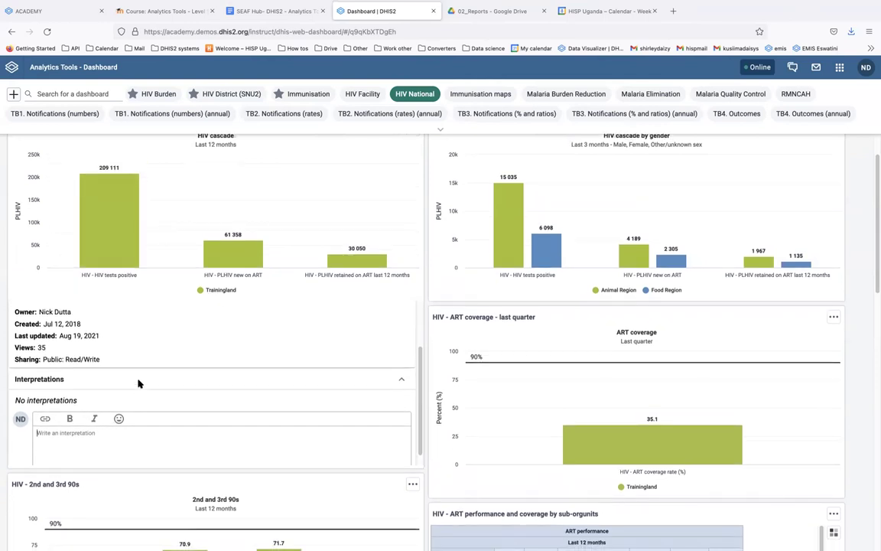
{"action": "scroll", "coordinate": [138, 384], "scroll_direction": "up", "scroll_amount": 2}
{"action": "scroll", "coordinate": [138, 383], "scroll_direction": "down", "scroll_amount": 2}
{"action": "scroll", "coordinate": [73, 411], "scroll_direction": "up", "scroll_amount": 1}
{"action": "scroll", "coordinate": [68, 420], "scroll_direction": "down", "scroll_amount": 1}
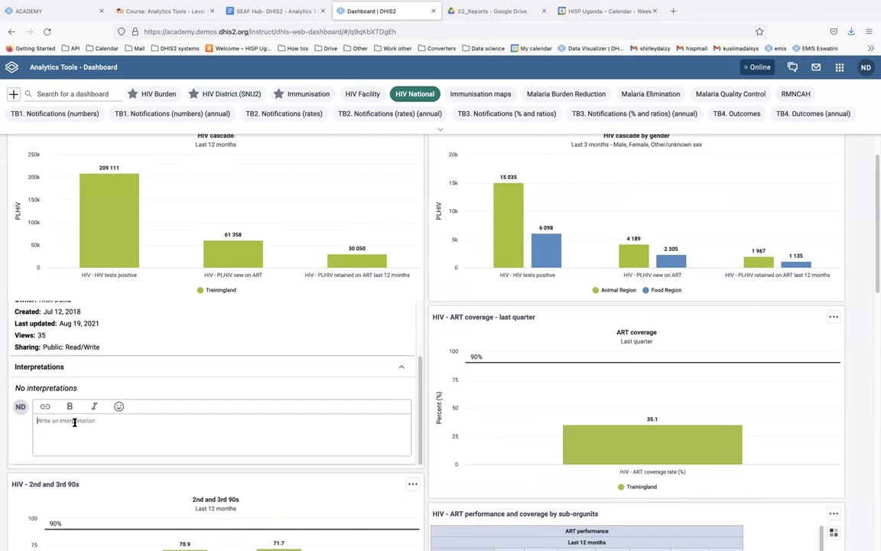
{"action": "left_click", "coordinate": [107, 421]}
{"action": "scroll", "coordinate": [106, 417], "scroll_direction": "down", "scroll_amount": 1}
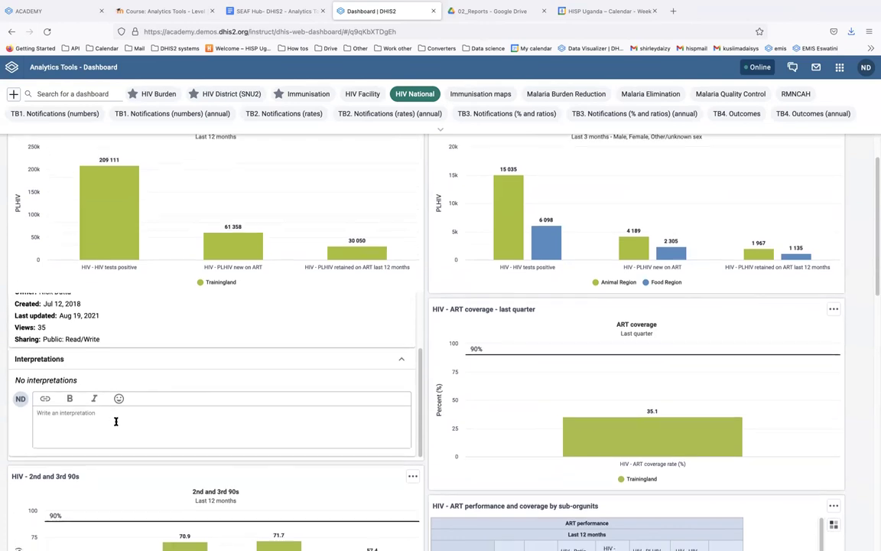
{"action": "scroll", "coordinate": [104, 411], "scroll_direction": "up", "scroll_amount": 1}
{"action": "scroll", "coordinate": [105, 411], "scroll_direction": "down", "scroll_amount": 1}
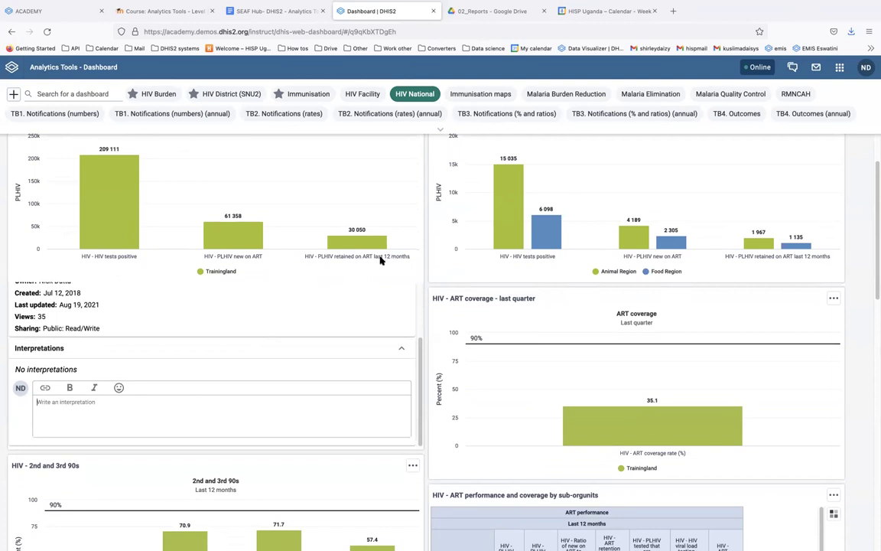
{"action": "mouse_move", "coordinate": [379, 242]}
{"action": "scroll", "coordinate": [115, 382], "scroll_direction": "up", "scroll_amount": 2}
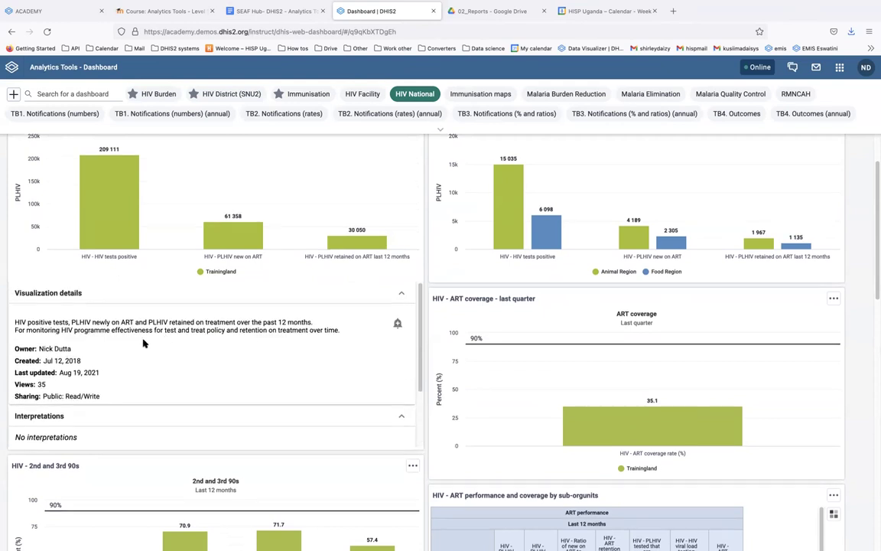
{"action": "scroll", "coordinate": [117, 386], "scroll_direction": "up", "scroll_amount": 2}
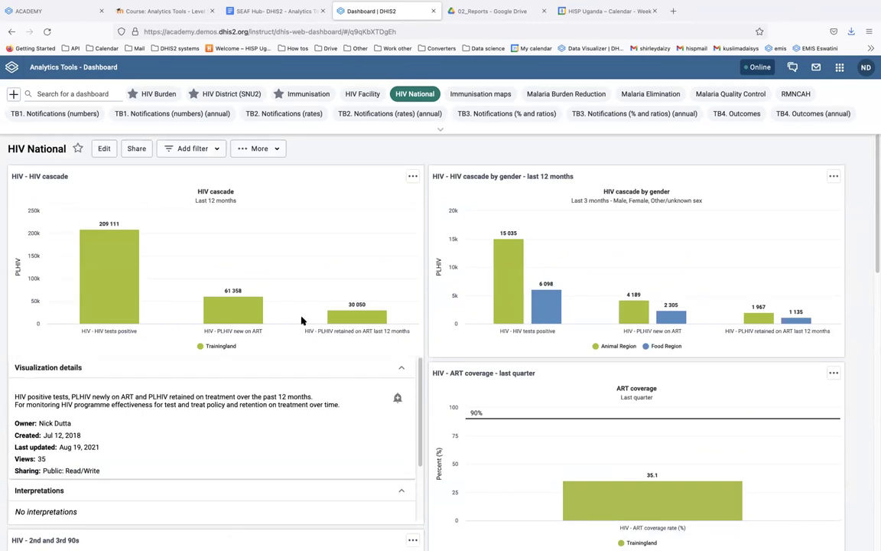
Hide and restore the Animal Region series in the HIV cascade by gender chart to compare the two views
{"action": "mouse_move", "coordinate": [572, 180]}
{"action": "left_click_drag", "start_coordinate": [463, 176], "coordinate": [498, 176]}
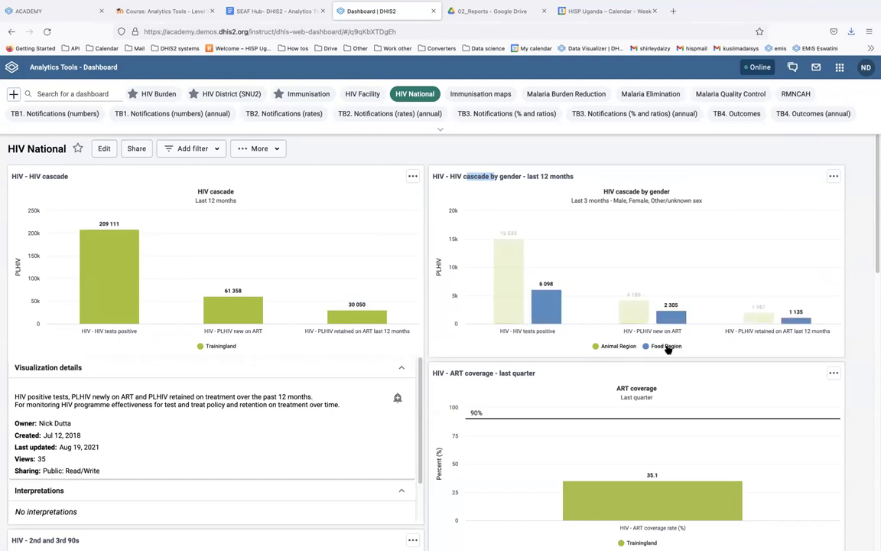
{"action": "left_click", "coordinate": [617, 347]}
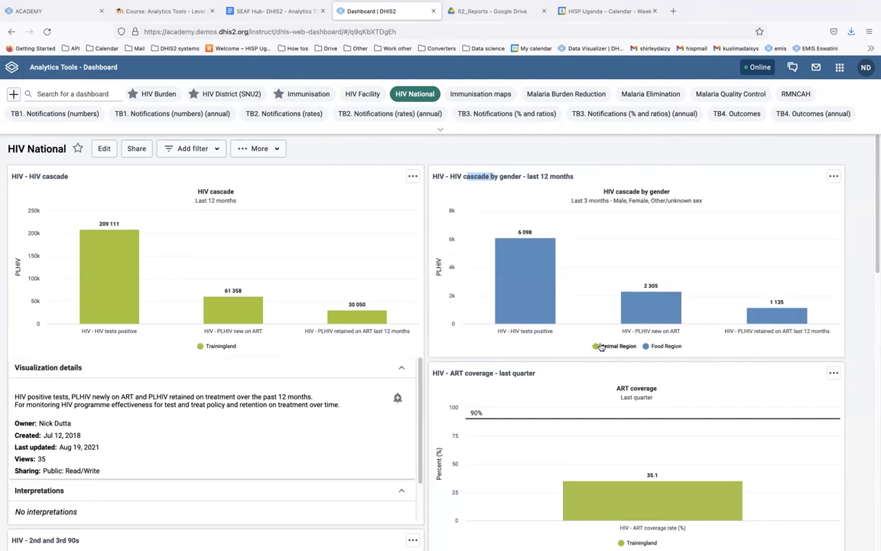
{"action": "left_click", "coordinate": [618, 347]}
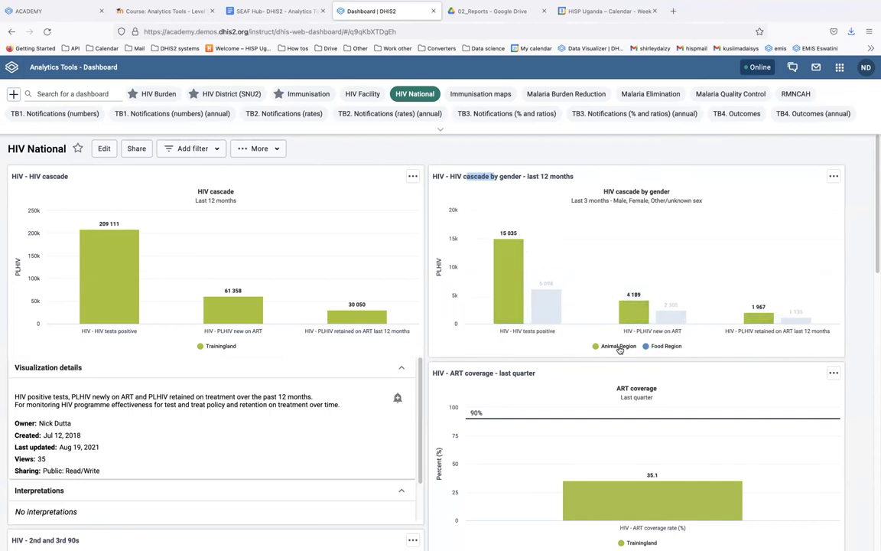
{"action": "left_click", "coordinate": [618, 347]}
{"action": "left_click", "coordinate": [618, 346]}
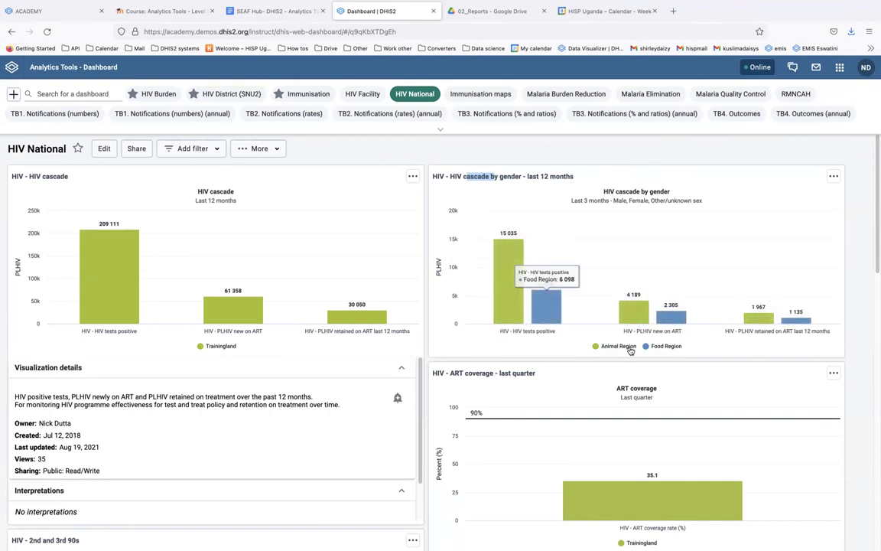
Isolate the Food Region series and the Animal Region series in turn in the HIV cascade by gender chart, then restore both
{"action": "left_click", "coordinate": [626, 350]}
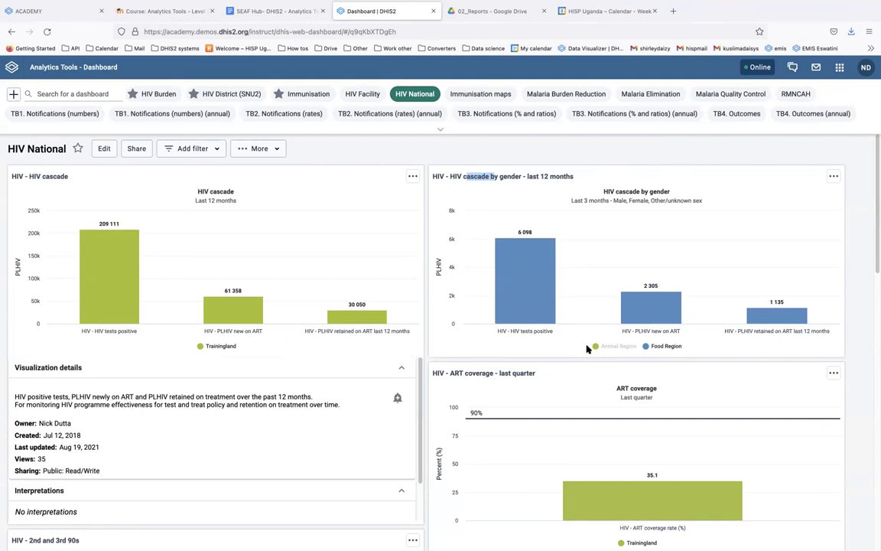
{"action": "left_click", "coordinate": [661, 348]}
{"action": "left_click", "coordinate": [628, 346]}
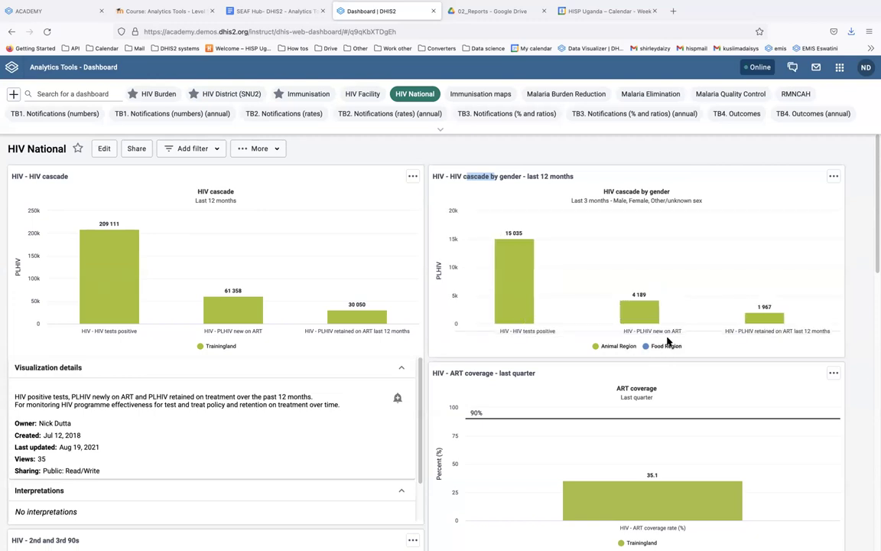
{"action": "left_click", "coordinate": [667, 343]}
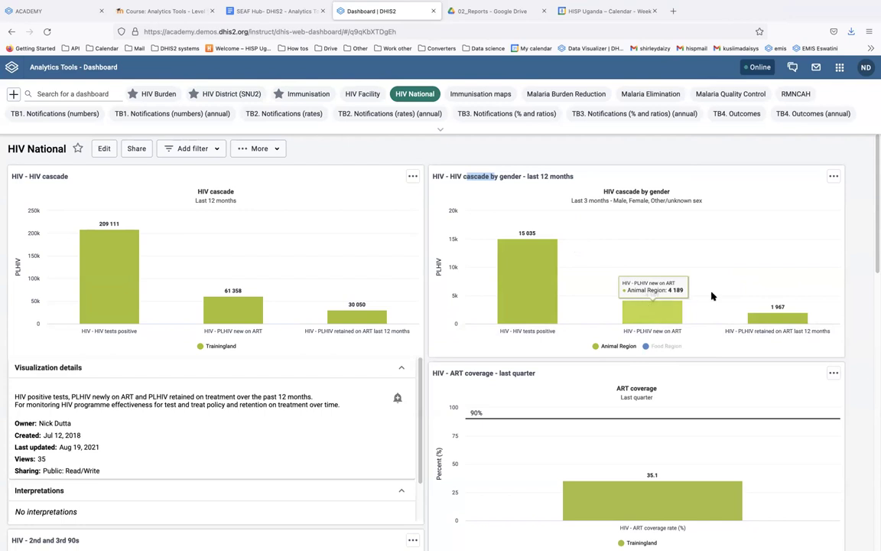
{"action": "left_click", "coordinate": [626, 350]}
{"action": "left_click", "coordinate": [628, 350]}
{"action": "left_click", "coordinate": [631, 351]}
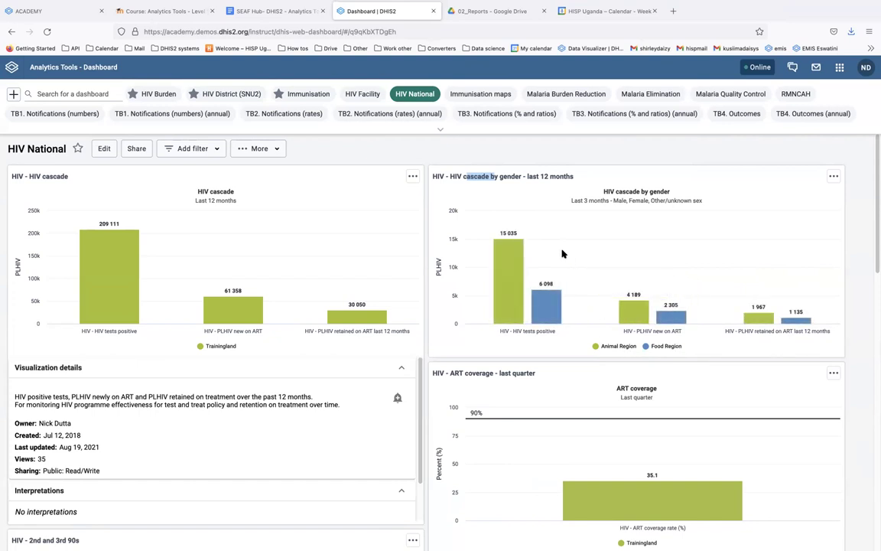
Hide and restore the Food Region series, then do the same with the Animal Region series in the HIV cascade by gender chart
{"action": "left_click", "coordinate": [667, 347]}
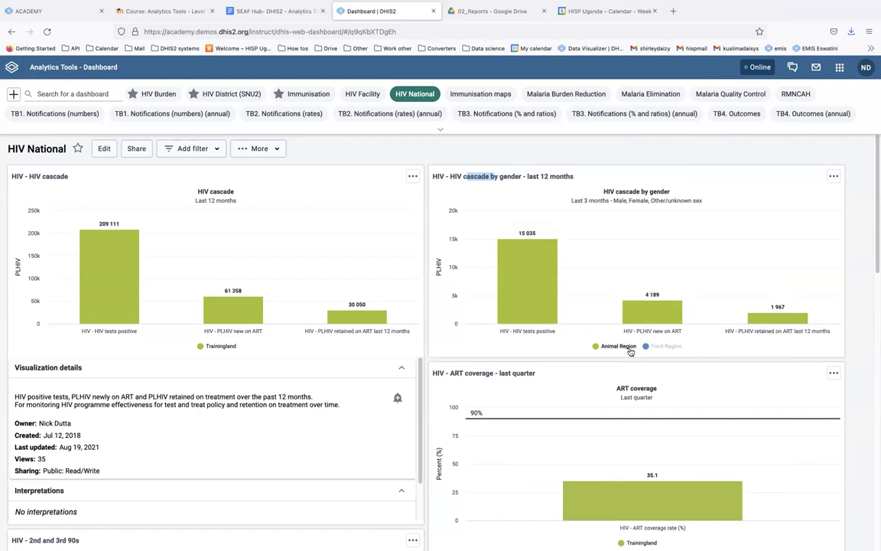
{"action": "left_click", "coordinate": [665, 346]}
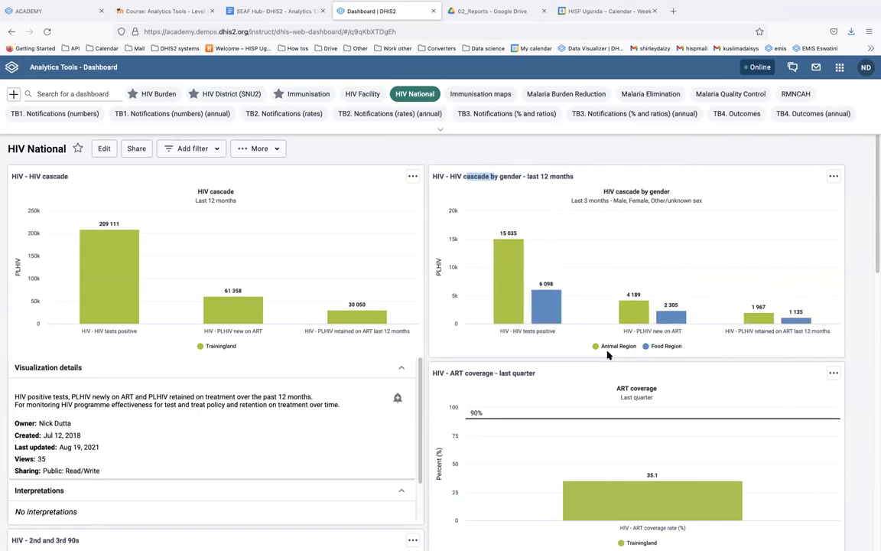
{"action": "left_click", "coordinate": [616, 346]}
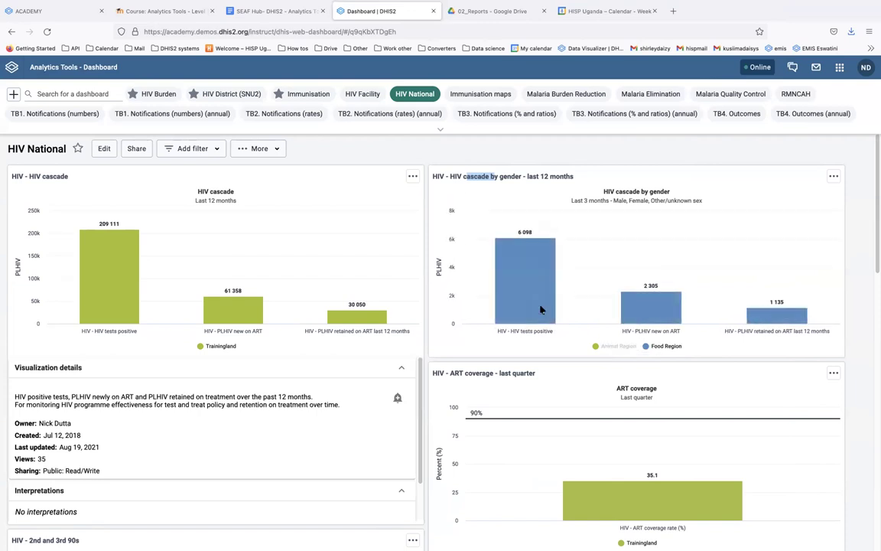
{"action": "left_click", "coordinate": [629, 348]}
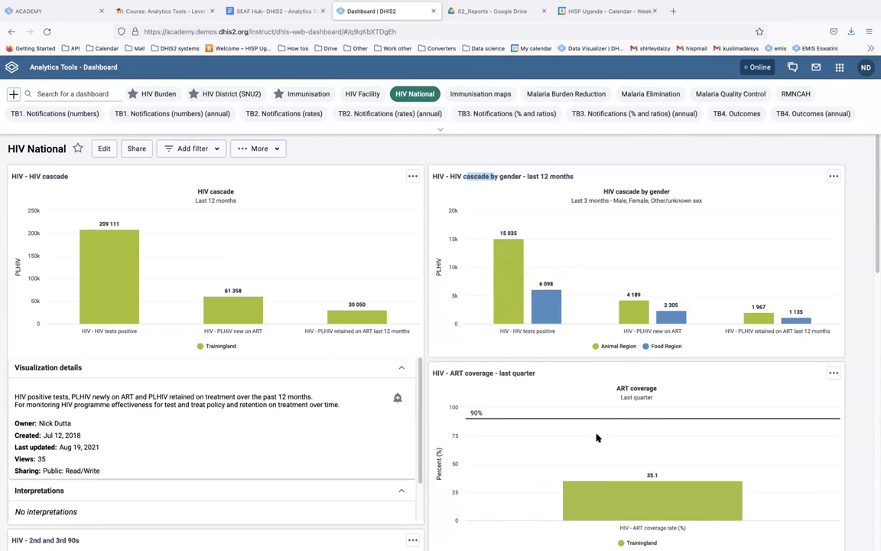
Examine the ART coverage chart, the 2nd and 3rd 90s chart and the ART performance and coverage by sub-orgunits table
{"action": "scroll", "coordinate": [598, 437], "scroll_direction": "down", "scroll_amount": 2}
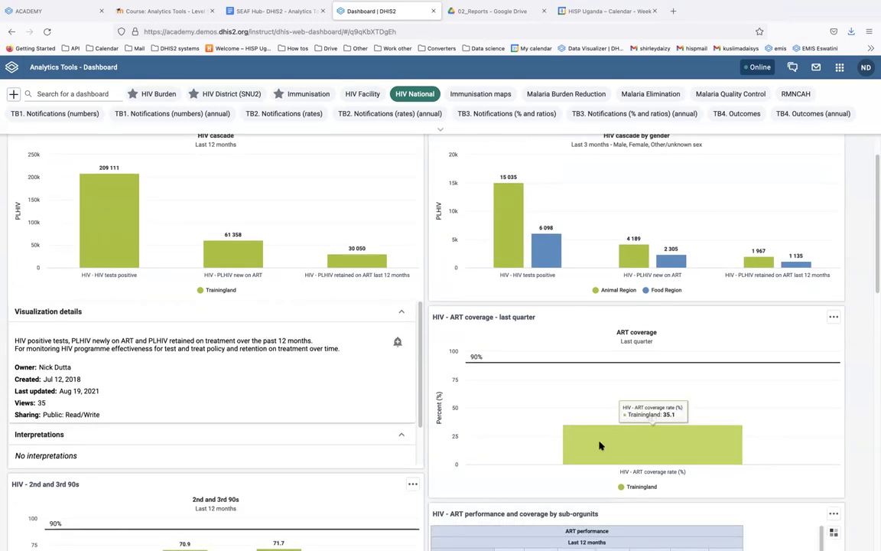
{"action": "scroll", "coordinate": [600, 445], "scroll_direction": "down", "scroll_amount": 1}
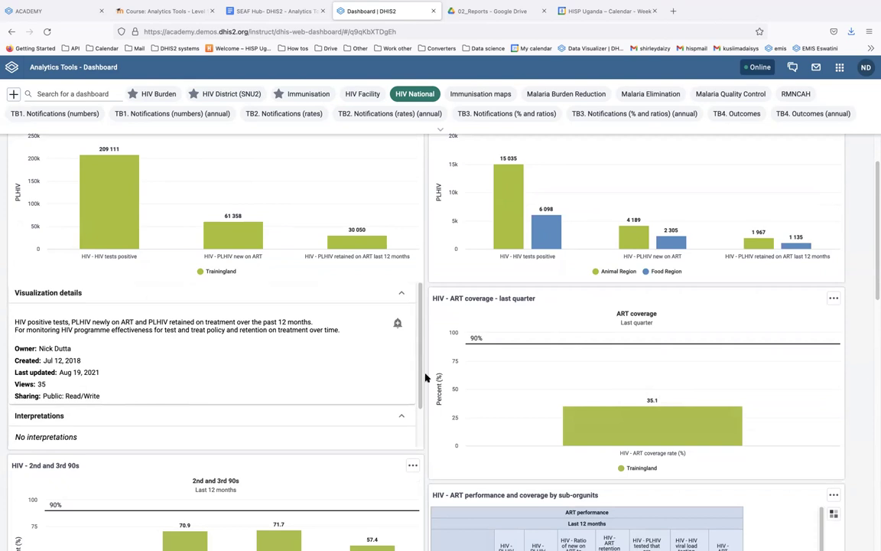
{"action": "scroll", "coordinate": [427, 376], "scroll_direction": "down", "scroll_amount": 5}
{"action": "scroll", "coordinate": [608, 367], "scroll_direction": "down", "scroll_amount": 1}
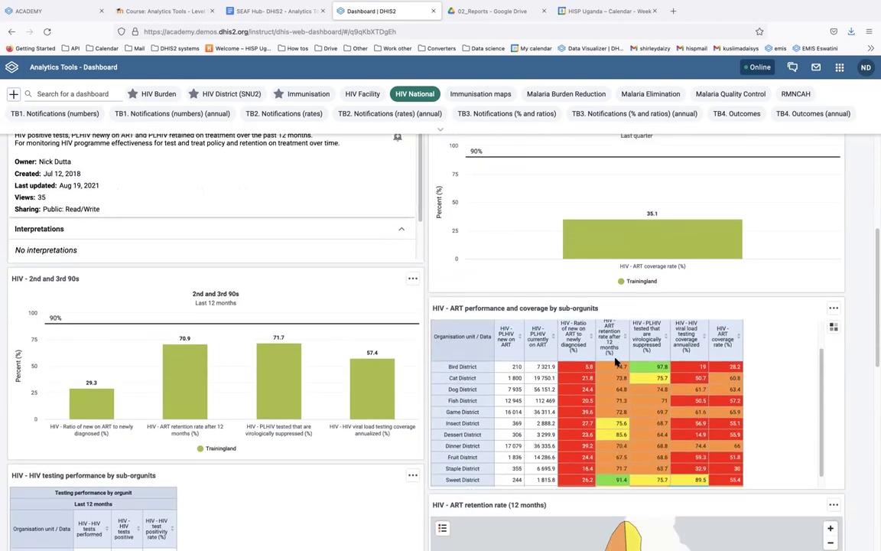
{"action": "scroll", "coordinate": [802, 289], "scroll_direction": "down", "scroll_amount": 1}
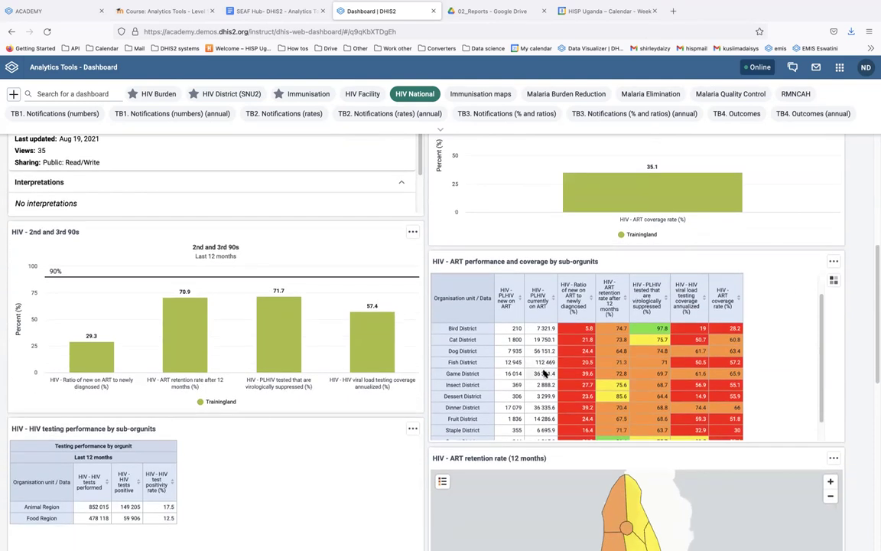
{"action": "scroll", "coordinate": [545, 372], "scroll_direction": "up", "scroll_amount": 2}
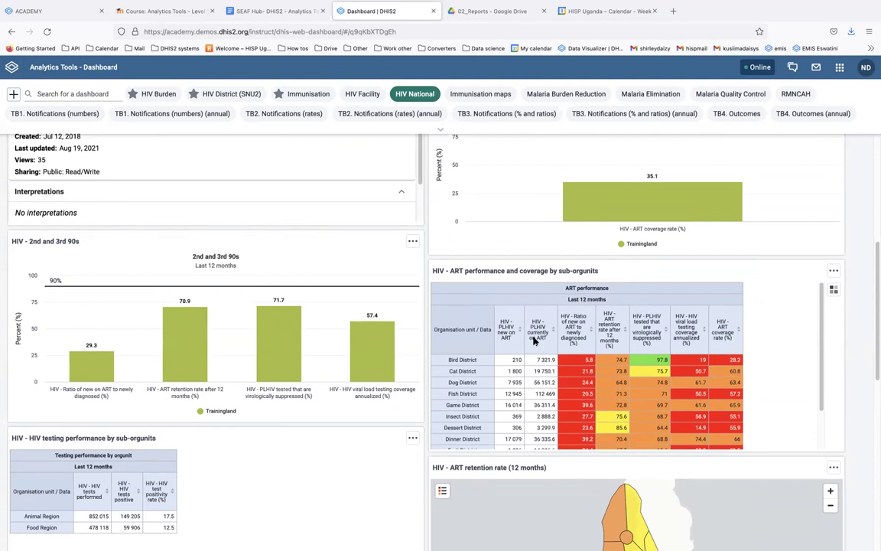
{"action": "scroll", "coordinate": [466, 351], "scroll_direction": "down", "scroll_amount": 1}
{"action": "scroll", "coordinate": [474, 359], "scroll_direction": "down", "scroll_amount": 1}
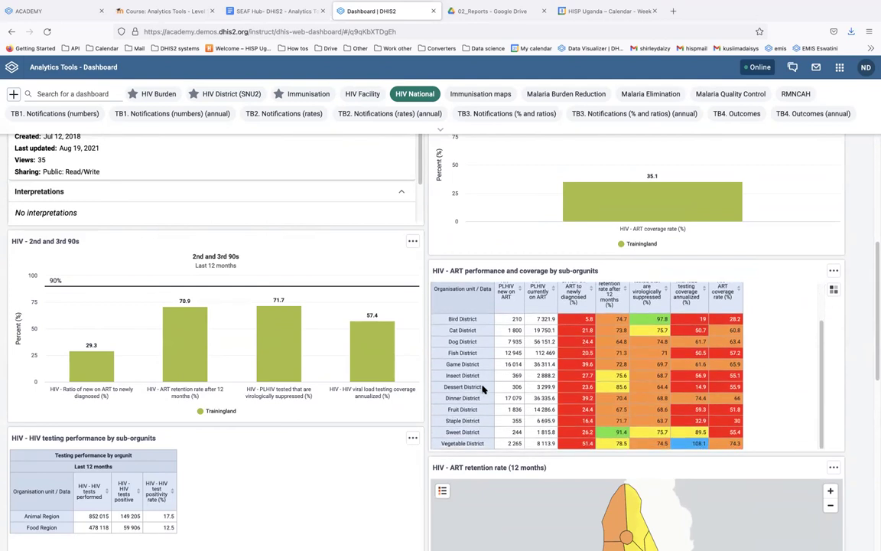
{"action": "scroll", "coordinate": [549, 364], "scroll_direction": "up", "scroll_amount": 2}
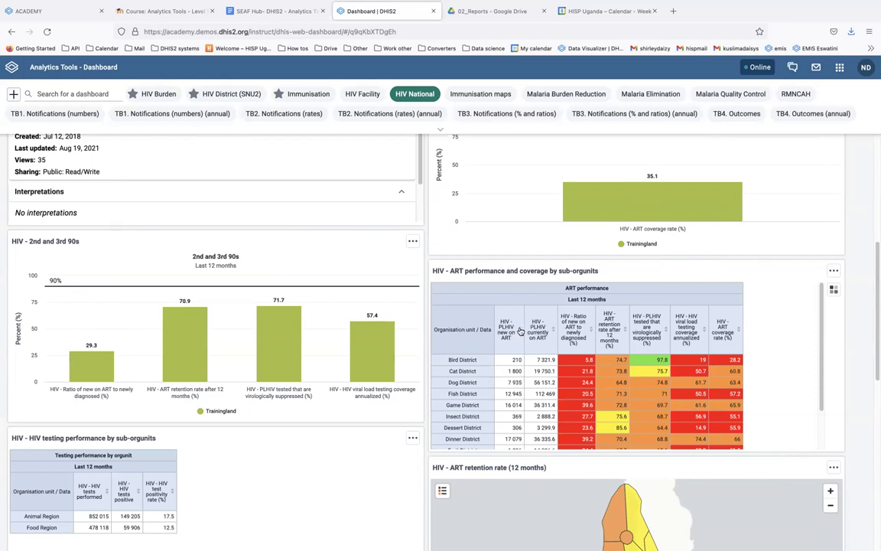
Sort the ART performance and coverage by sub-orgunits table by HIV - PLHIV new on ART in descending order and review the districts
{"action": "left_click", "coordinate": [521, 334]}
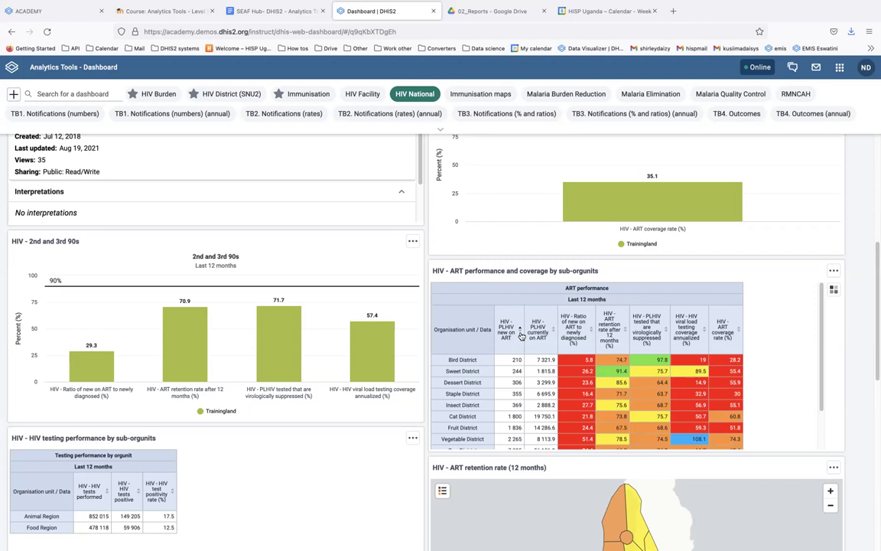
{"action": "left_click", "coordinate": [520, 331]}
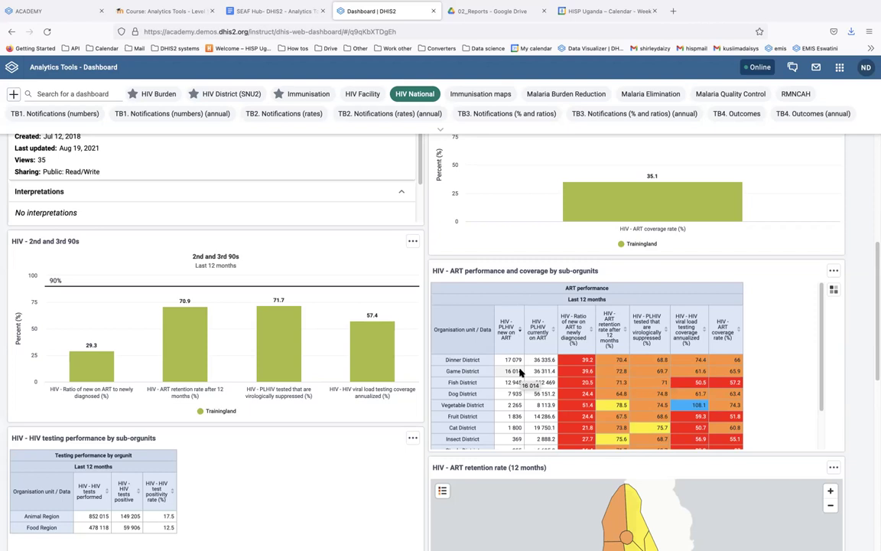
{"action": "scroll", "coordinate": [535, 390], "scroll_direction": "down", "scroll_amount": 1}
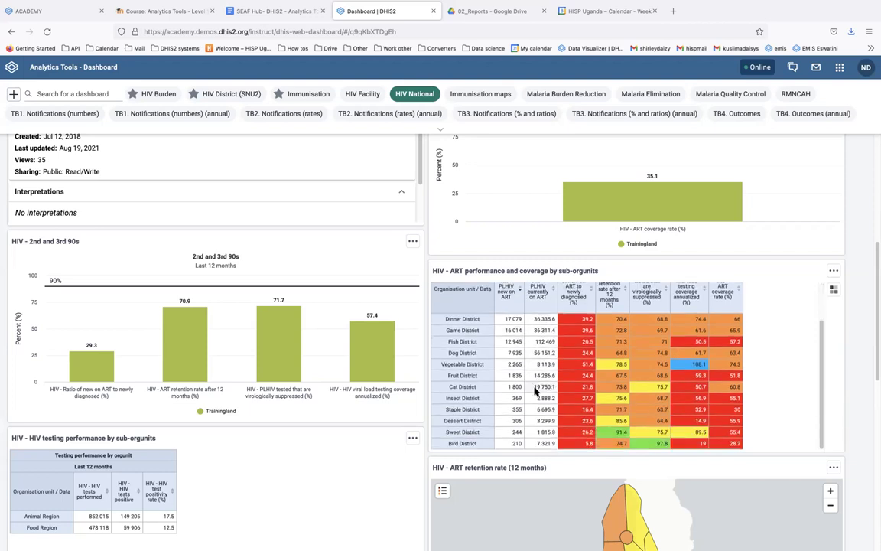
{"action": "scroll", "coordinate": [535, 390], "scroll_direction": "down", "scroll_amount": 1}
{"action": "scroll", "coordinate": [535, 348], "scroll_direction": "up", "scroll_amount": 1}
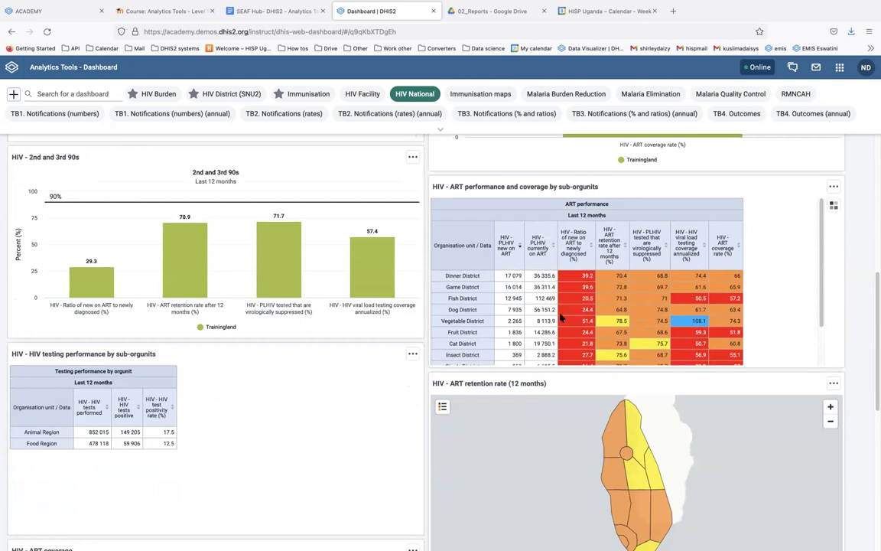
Sort the HIV testing performance by sub-orgunits table by HIV tests performed in descending order
{"action": "left_click", "coordinate": [107, 407]}
{"action": "left_click", "coordinate": [107, 407]}
{"action": "mouse_move", "coordinate": [371, 233]}
{"action": "scroll", "coordinate": [816, 314], "scroll_direction": "down", "scroll_amount": 3}
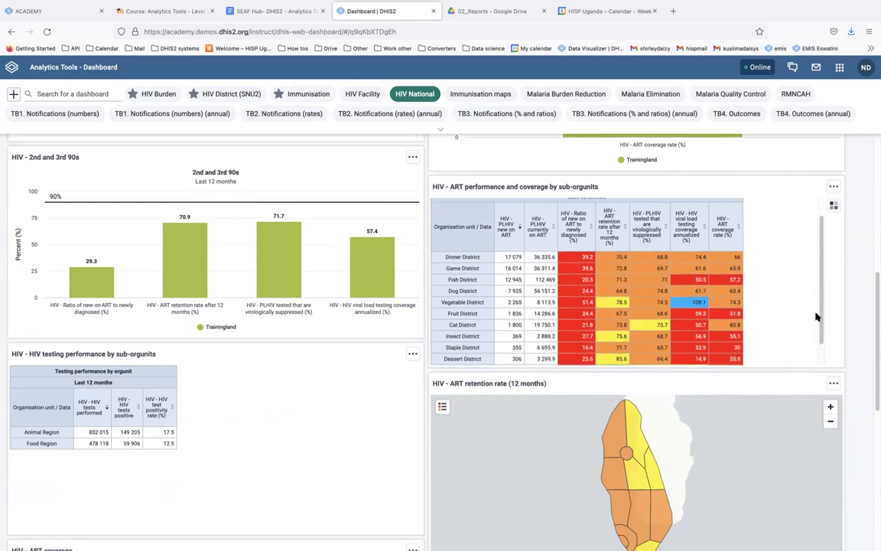
Examine the district values on the ART retention rate map and view the ART coverage map and trend charts below
{"action": "scroll", "coordinate": [848, 351], "scroll_direction": "down", "scroll_amount": 2}
{"action": "scroll", "coordinate": [594, 357], "scroll_direction": "down", "scroll_amount": 3}
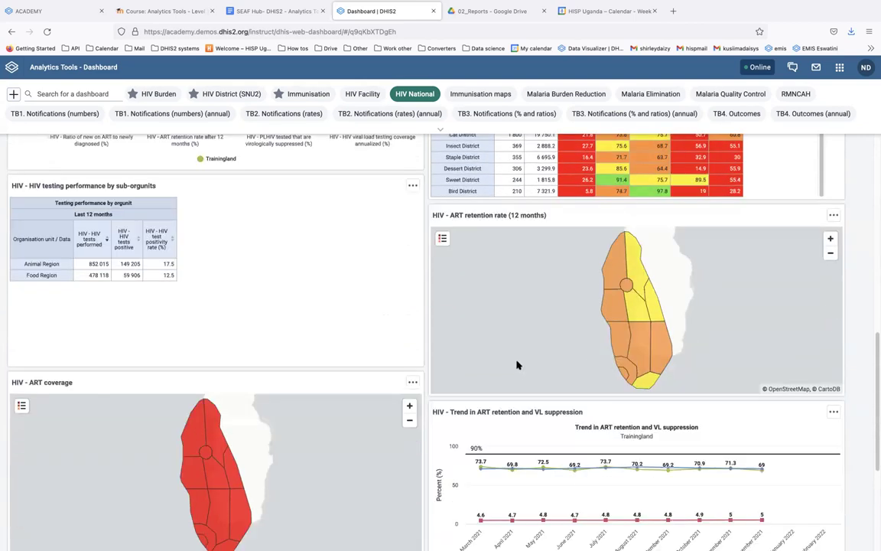
{"action": "scroll", "coordinate": [517, 364], "scroll_direction": "down", "scroll_amount": 3}
{"action": "scroll", "coordinate": [582, 315], "scroll_direction": "up", "scroll_amount": 3}
{"action": "mouse_move", "coordinate": [611, 286]}
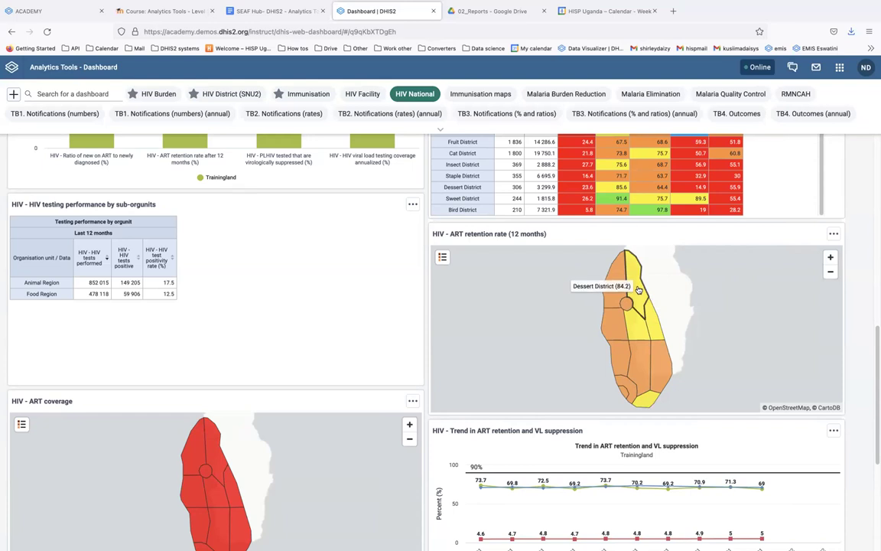
{"action": "mouse_move", "coordinate": [636, 329]}
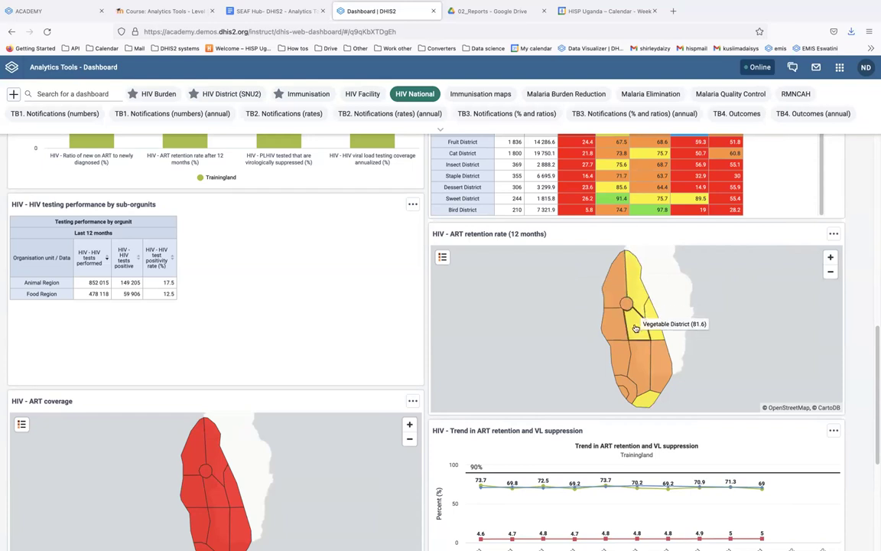
{"action": "mouse_move", "coordinate": [621, 345]}
{"action": "mouse_move", "coordinate": [656, 387]}
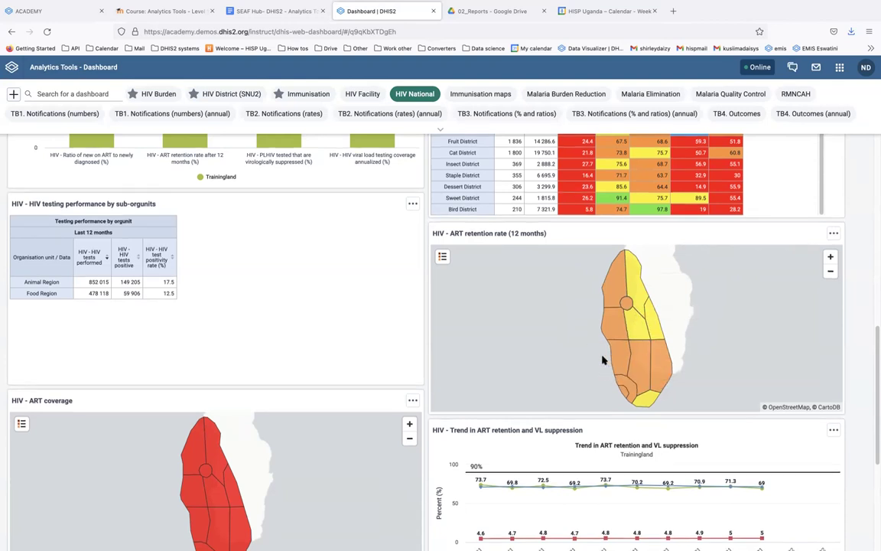
{"action": "scroll", "coordinate": [514, 324], "scroll_direction": "down", "scroll_amount": 3}
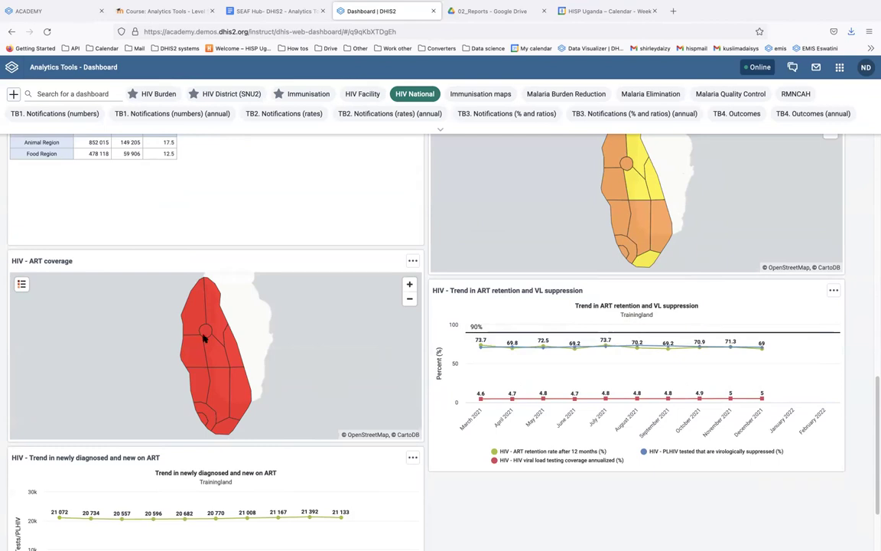
View the HIV cascade by gender chart in fullscreen, then return to the HIV National dashboard
{"action": "scroll", "coordinate": [431, 388], "scroll_direction": "up", "scroll_amount": 3}
{"action": "scroll", "coordinate": [431, 390], "scroll_direction": "down", "scroll_amount": 2}
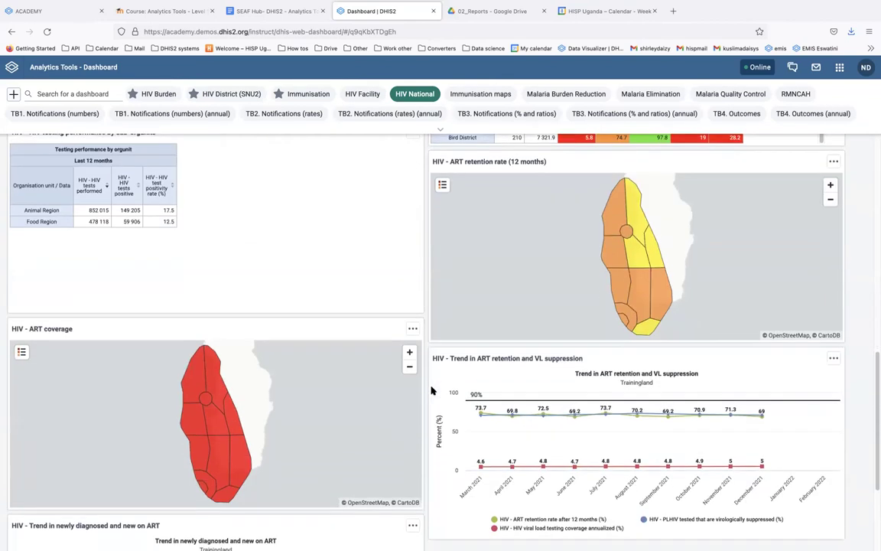
{"action": "scroll", "coordinate": [431, 390], "scroll_direction": "up", "scroll_amount": 3}
{"action": "scroll", "coordinate": [432, 390], "scroll_direction": "up", "scroll_amount": 5}
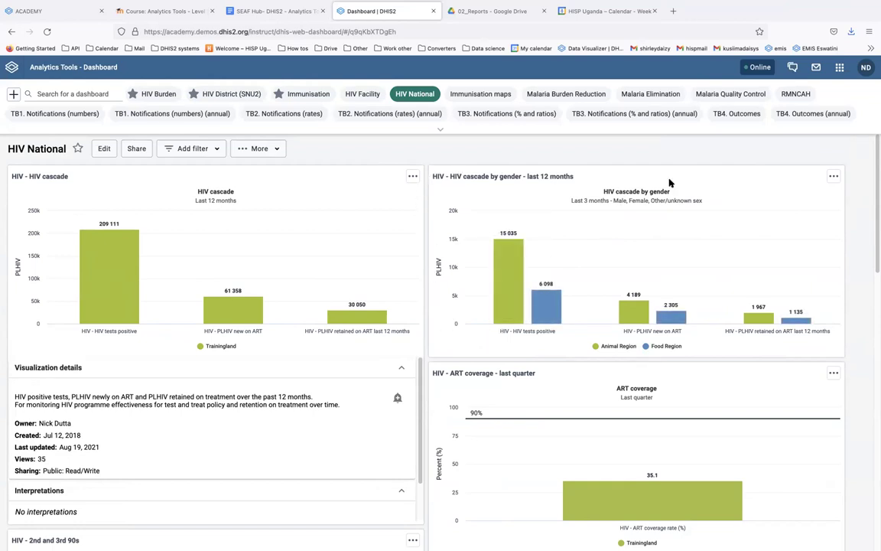
{"action": "left_click", "coordinate": [834, 177]}
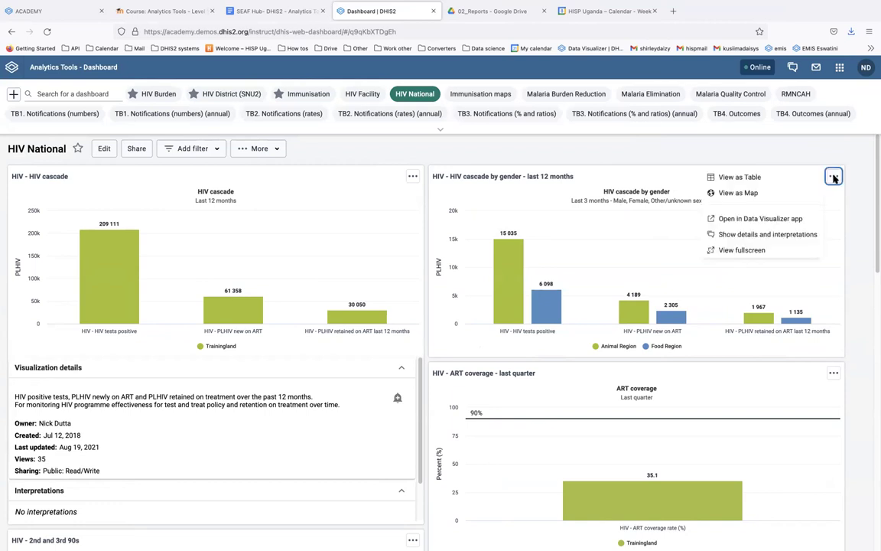
{"action": "left_click", "coordinate": [742, 251]}
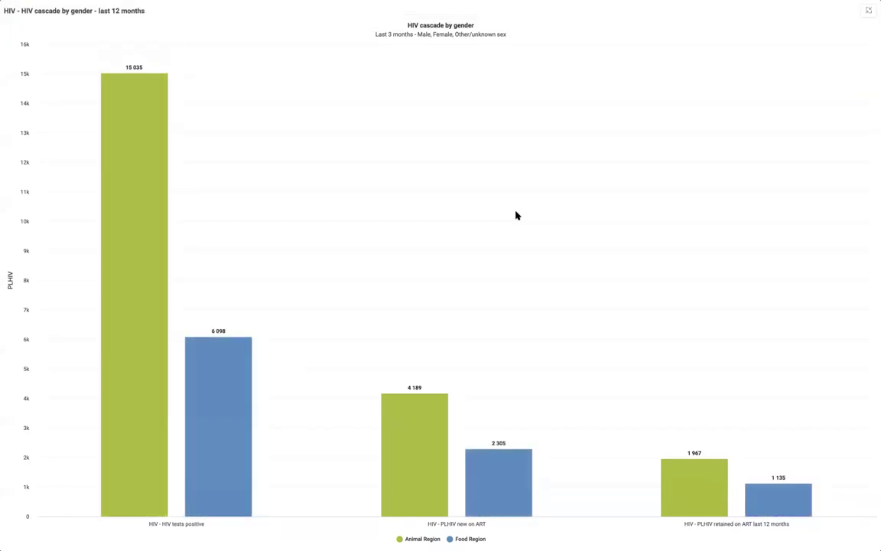
{"action": "key", "text": "Escape"}
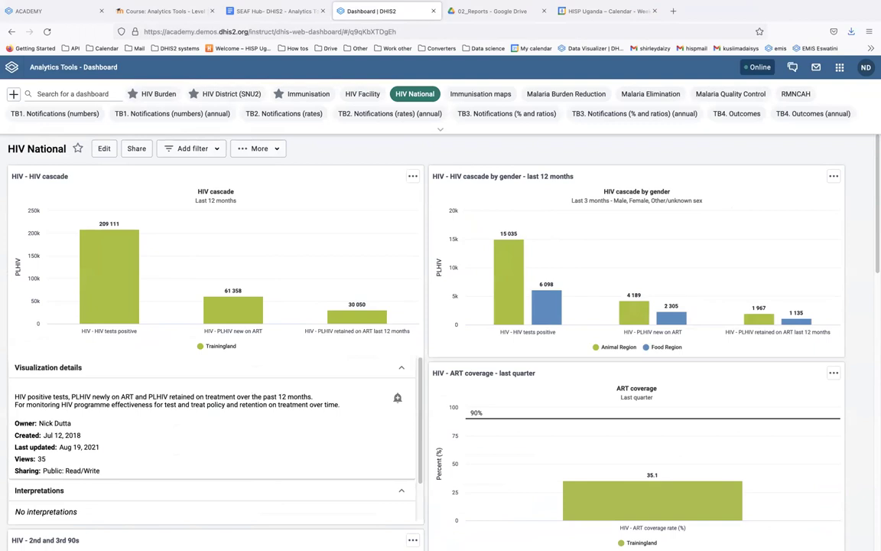
Display the ART retention rate (12 months) map as a chart, then switch it back to the map view
{"action": "scroll", "coordinate": [245, 320], "scroll_direction": "down", "scroll_amount": 10}
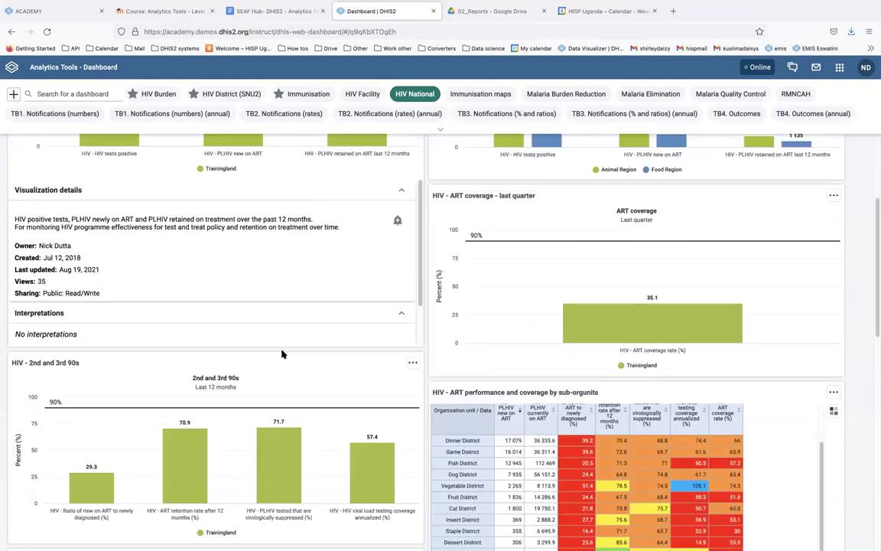
{"action": "scroll", "coordinate": [283, 354], "scroll_direction": "down", "scroll_amount": 2}
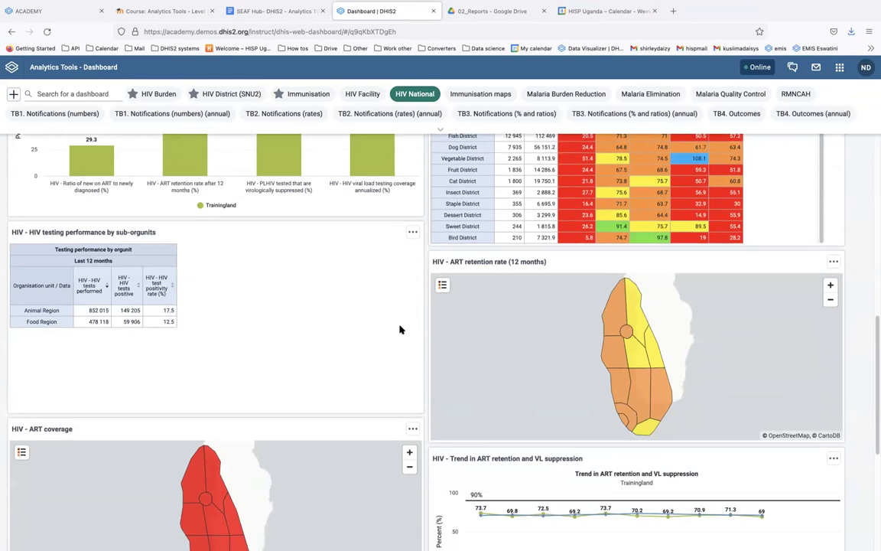
{"action": "scroll", "coordinate": [413, 318], "scroll_direction": "down", "scroll_amount": 1}
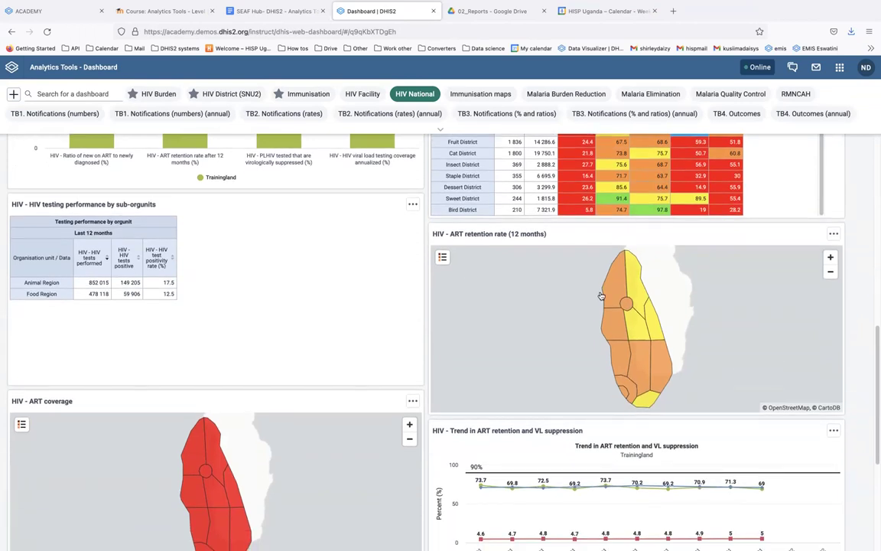
{"action": "left_click", "coordinate": [834, 235]}
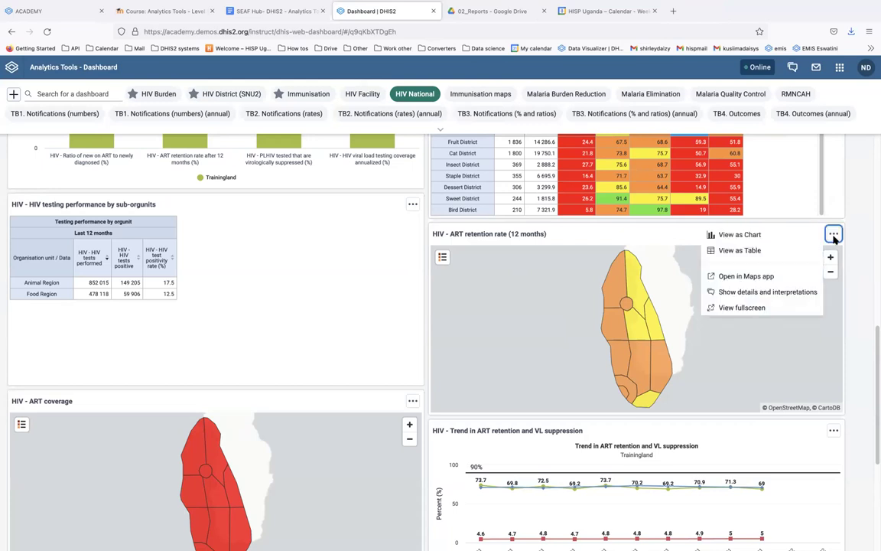
{"action": "left_click", "coordinate": [749, 235]}
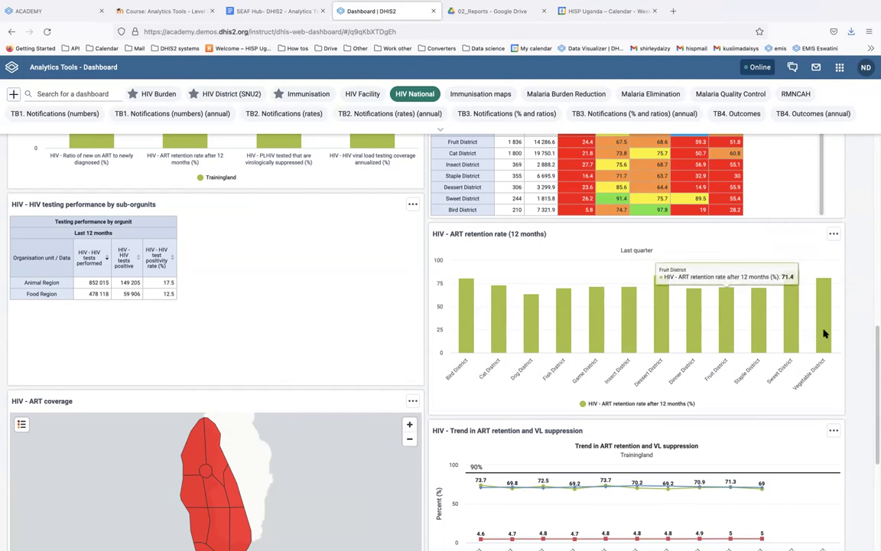
{"action": "left_click", "coordinate": [832, 234]}
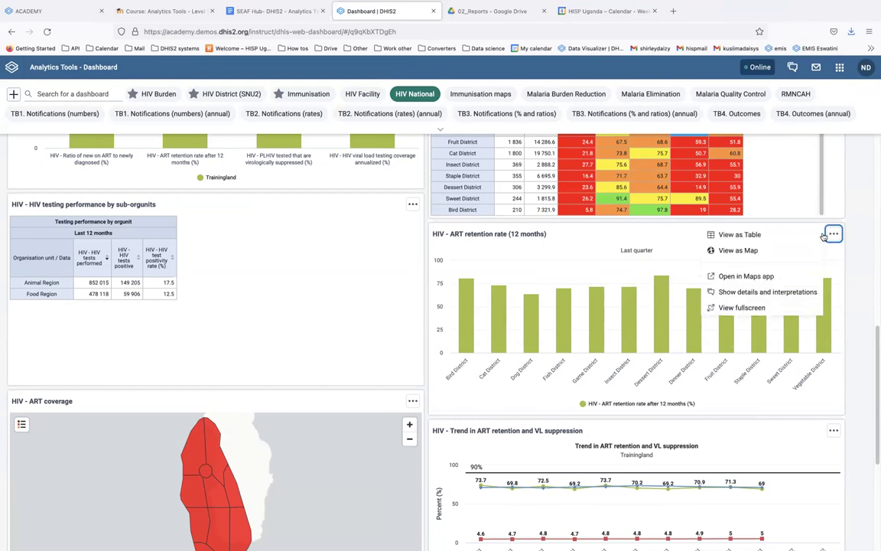
{"action": "left_click", "coordinate": [730, 251]}
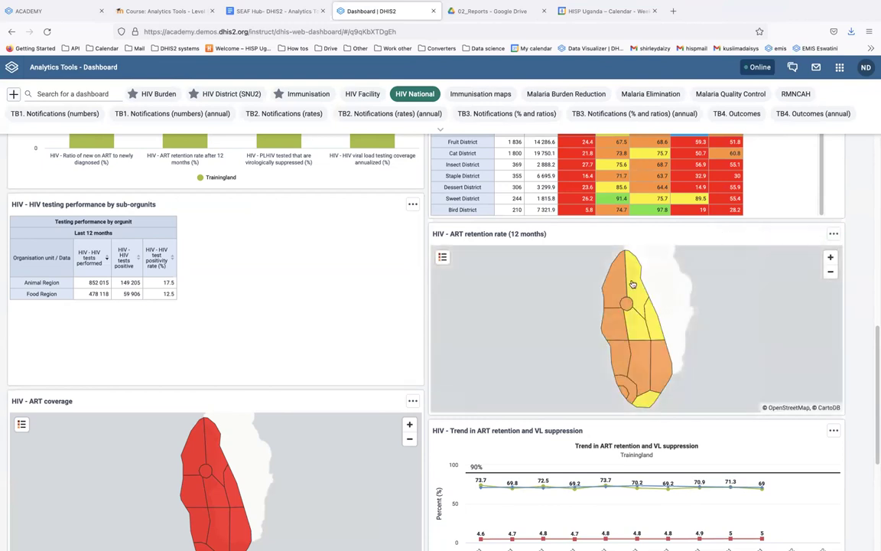
Display the ART retention rate (12 months) map as a table, then restore the map view
{"action": "left_click", "coordinate": [833, 234]}
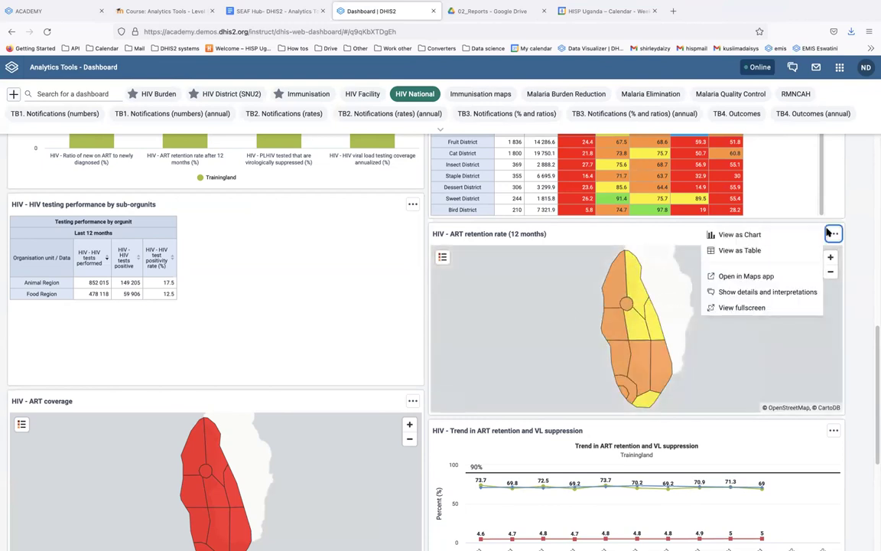
{"action": "left_click", "coordinate": [730, 250]}
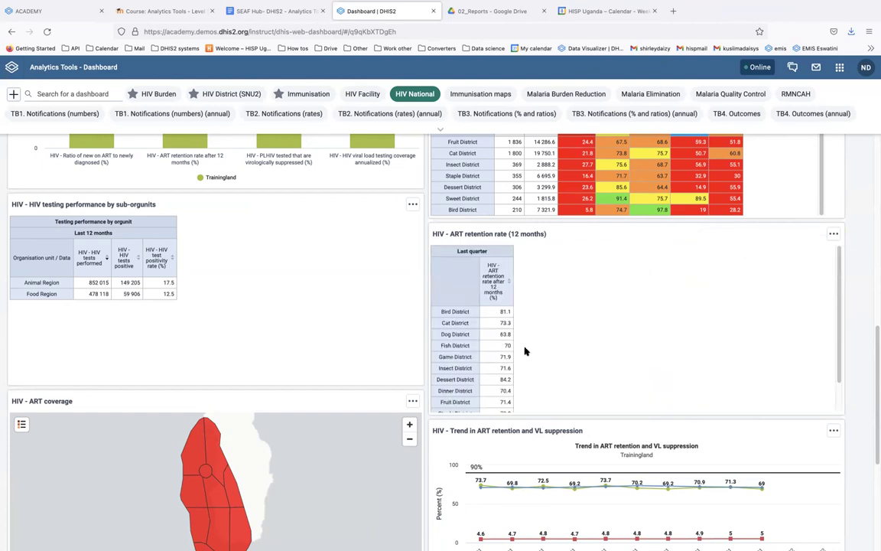
{"action": "left_click", "coordinate": [833, 233]}
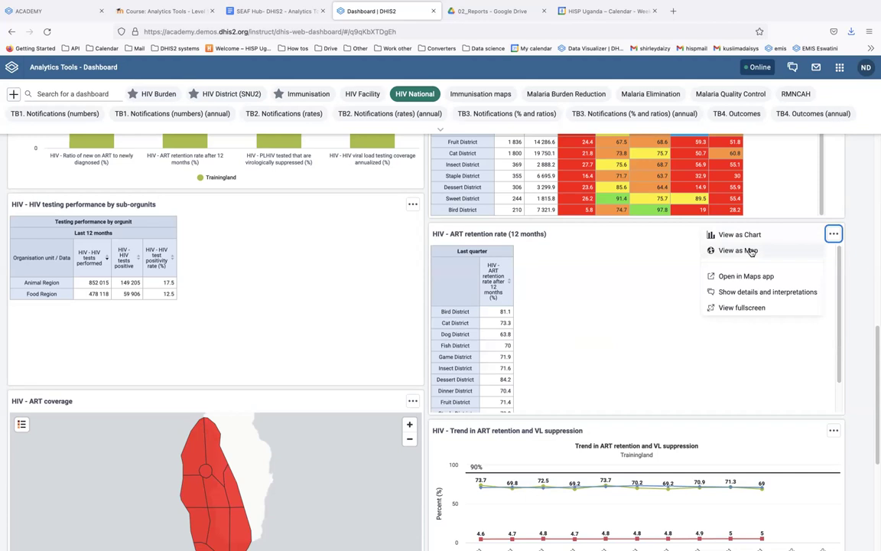
{"action": "left_click", "coordinate": [749, 250]}
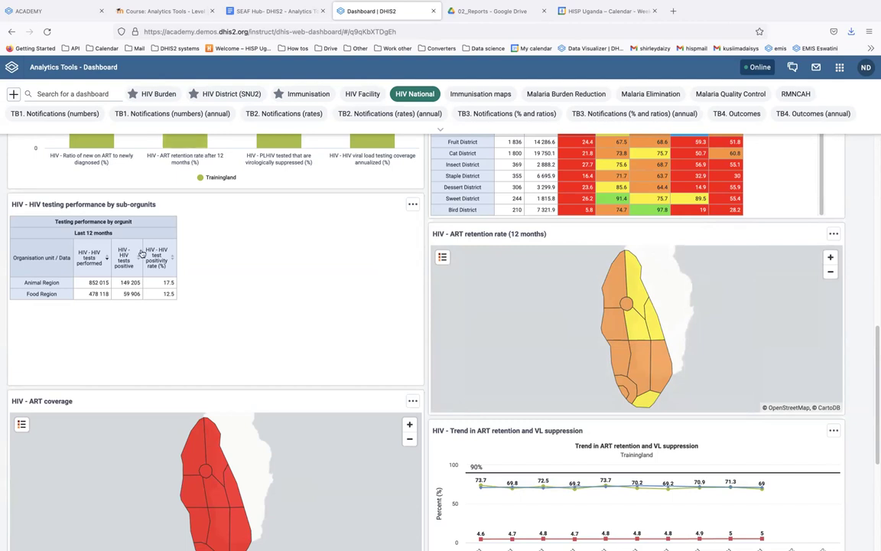
Open the print preview of the HIV National dashboard in dashboard layout
{"action": "scroll", "coordinate": [177, 256], "scroll_direction": "up", "scroll_amount": 10}
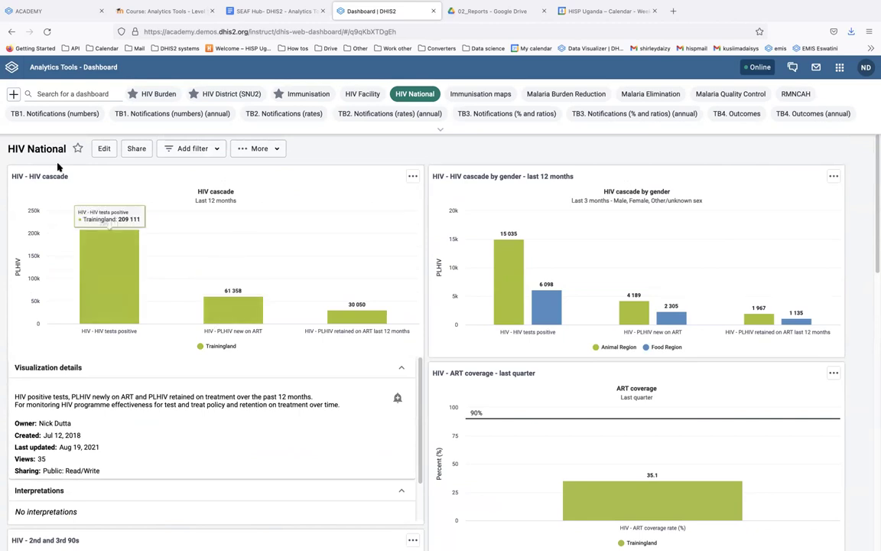
{"action": "left_click", "coordinate": [257, 149]}
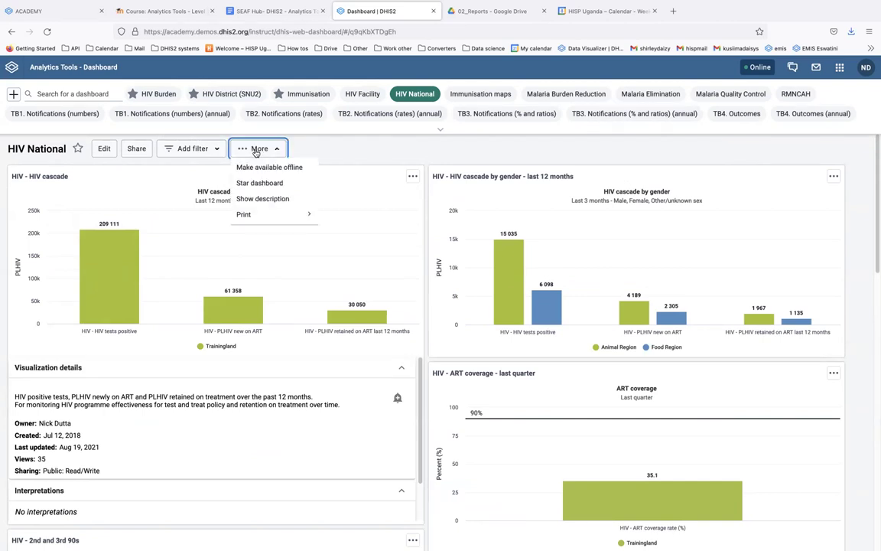
{"action": "left_click", "coordinate": [257, 216]}
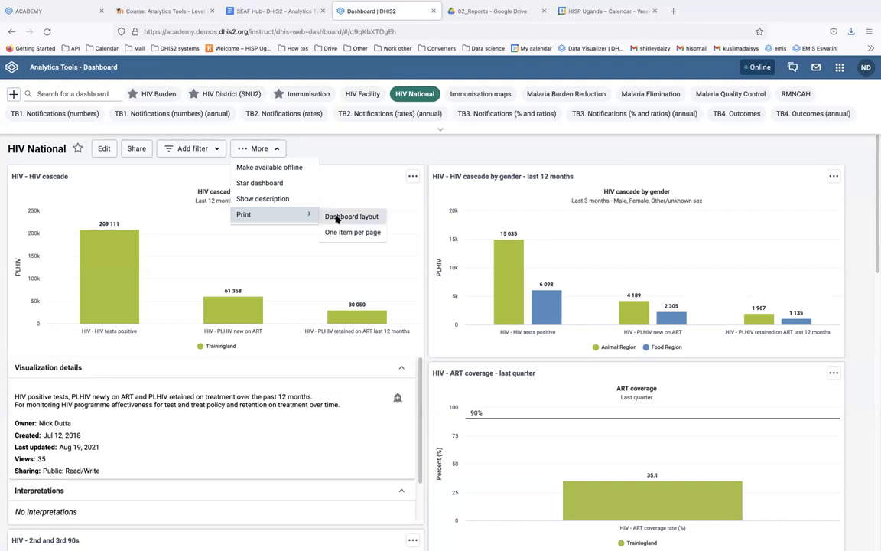
{"action": "left_click", "coordinate": [341, 216]}
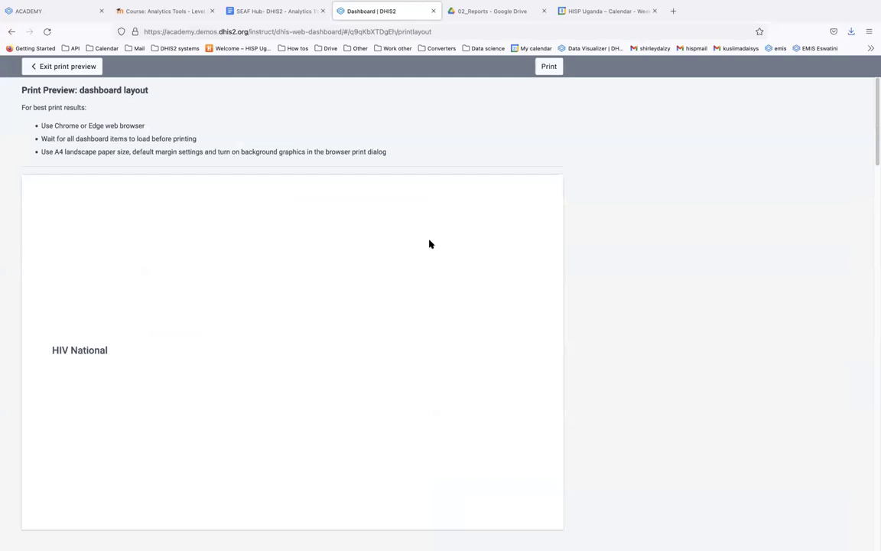
Review the print preview pages, from the title page through the cascade charts and performance tables to the trend charts
{"action": "scroll", "coordinate": [429, 245], "scroll_direction": "down", "scroll_amount": 3}
{"action": "scroll", "coordinate": [429, 245], "scroll_direction": "down", "scroll_amount": 3}
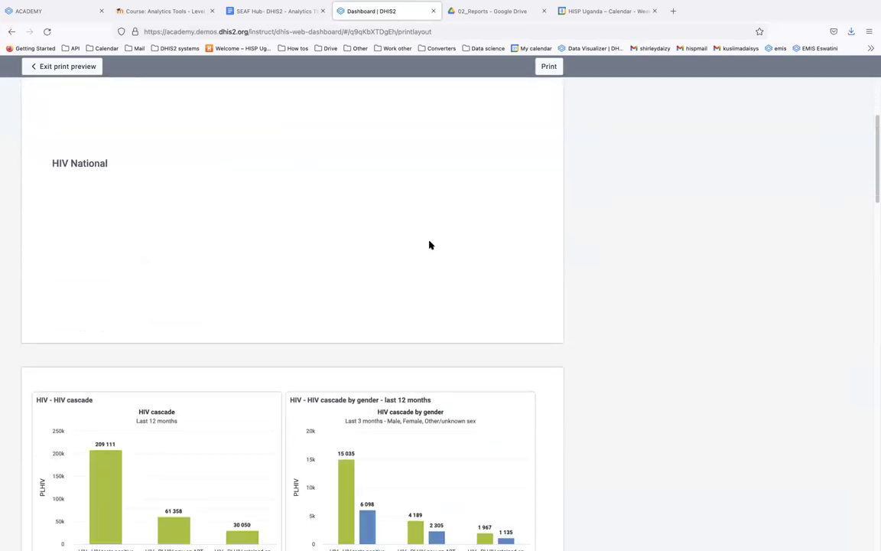
{"action": "scroll", "coordinate": [429, 245], "scroll_direction": "up", "scroll_amount": 3}
{"action": "scroll", "coordinate": [429, 245], "scroll_direction": "down", "scroll_amount": 5}
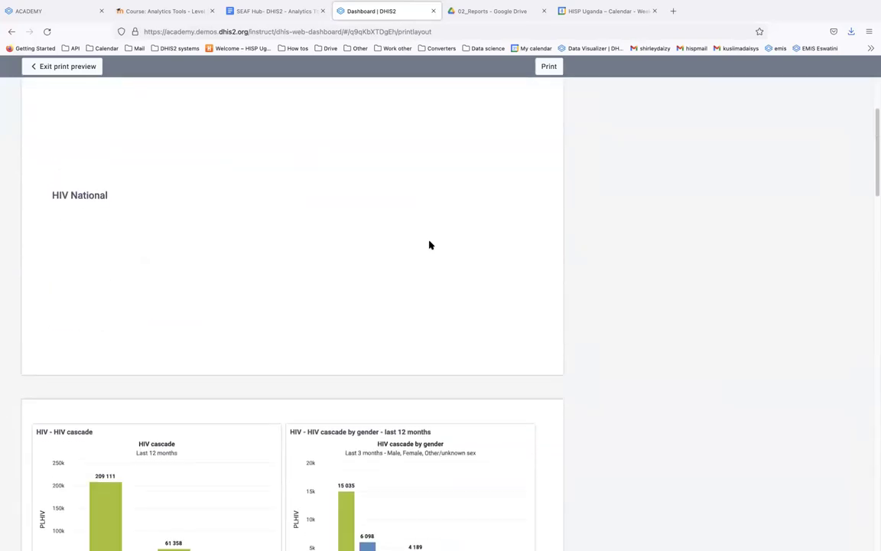
{"action": "scroll", "coordinate": [429, 244], "scroll_direction": "up", "scroll_amount": 4}
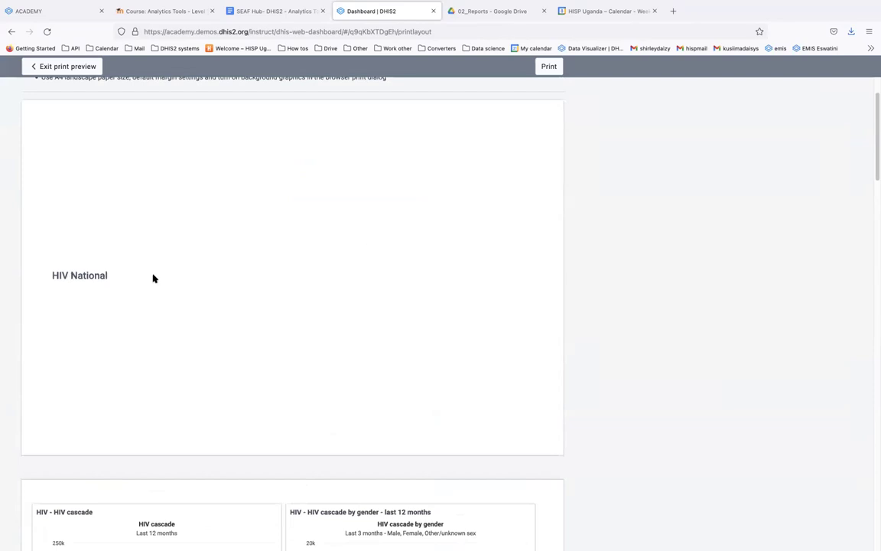
{"action": "scroll", "coordinate": [169, 276], "scroll_direction": "down", "scroll_amount": 8}
{"action": "scroll", "coordinate": [172, 277], "scroll_direction": "down", "scroll_amount": 3}
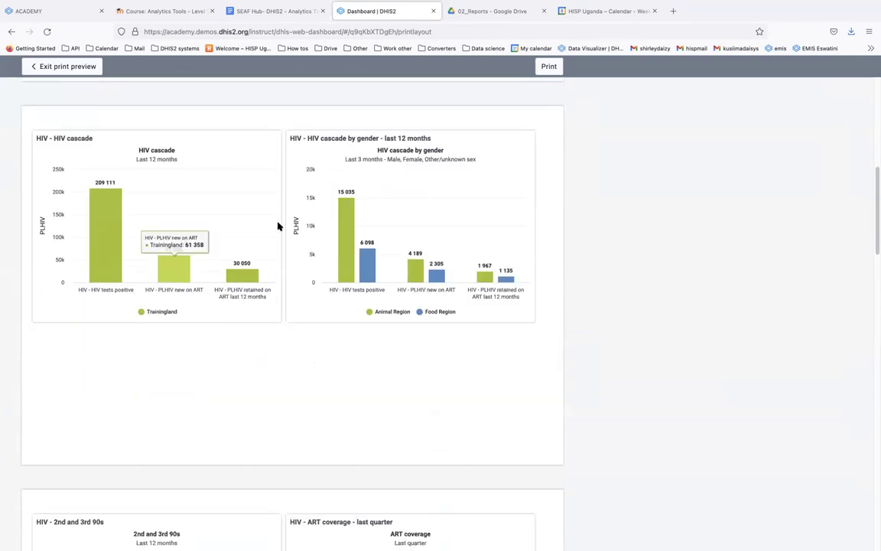
{"action": "scroll", "coordinate": [341, 319], "scroll_direction": "down", "scroll_amount": 6}
{"action": "scroll", "coordinate": [340, 318], "scroll_direction": "down", "scroll_amount": 4}
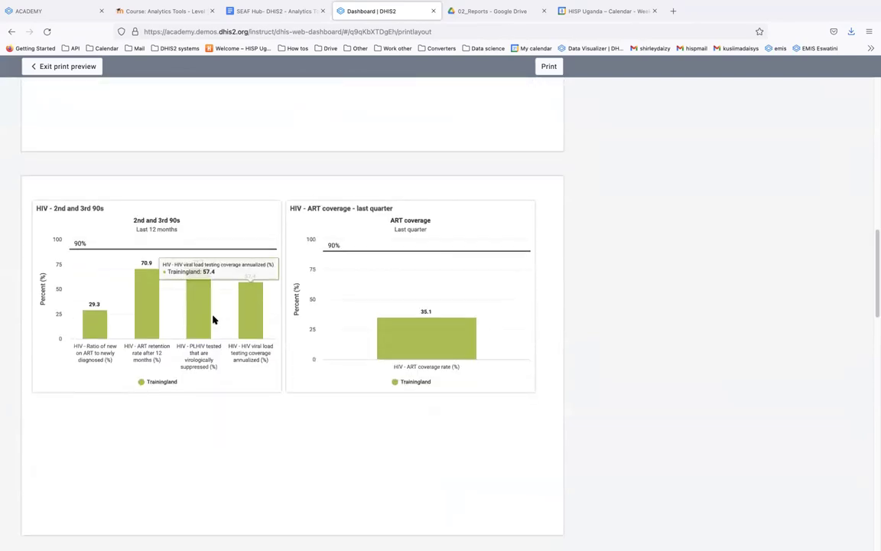
{"action": "scroll", "coordinate": [231, 318], "scroll_direction": "down", "scroll_amount": 4}
{"action": "scroll", "coordinate": [239, 319], "scroll_direction": "down", "scroll_amount": 12}
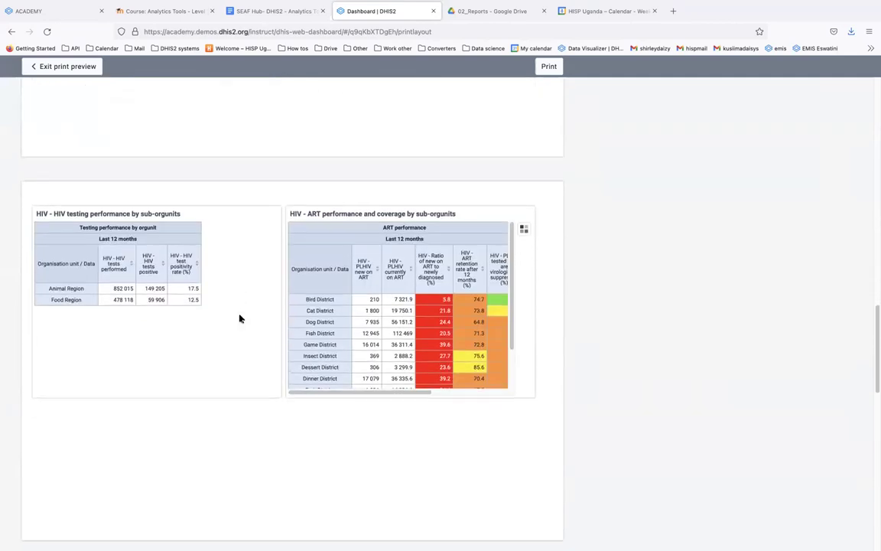
{"action": "scroll", "coordinate": [240, 318], "scroll_direction": "up", "scroll_amount": 10}
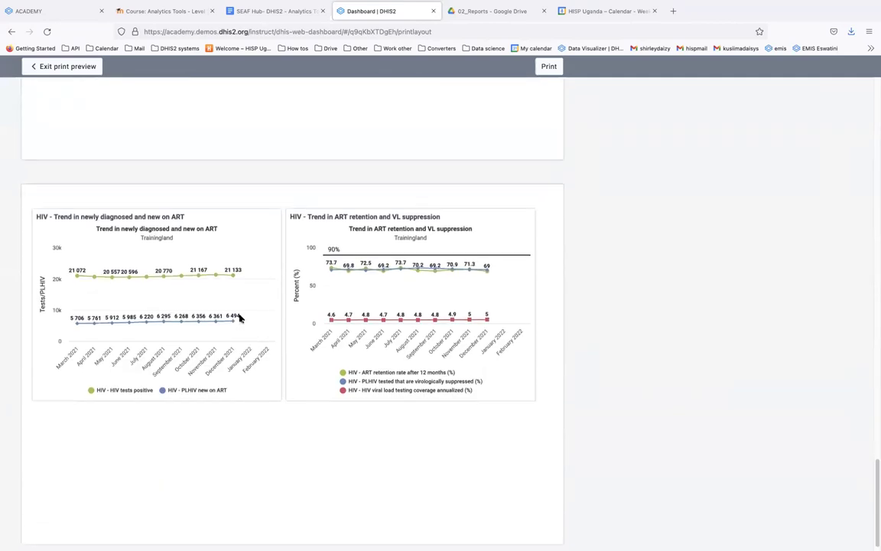
{"action": "scroll", "coordinate": [240, 318], "scroll_direction": "up", "scroll_amount": 12}
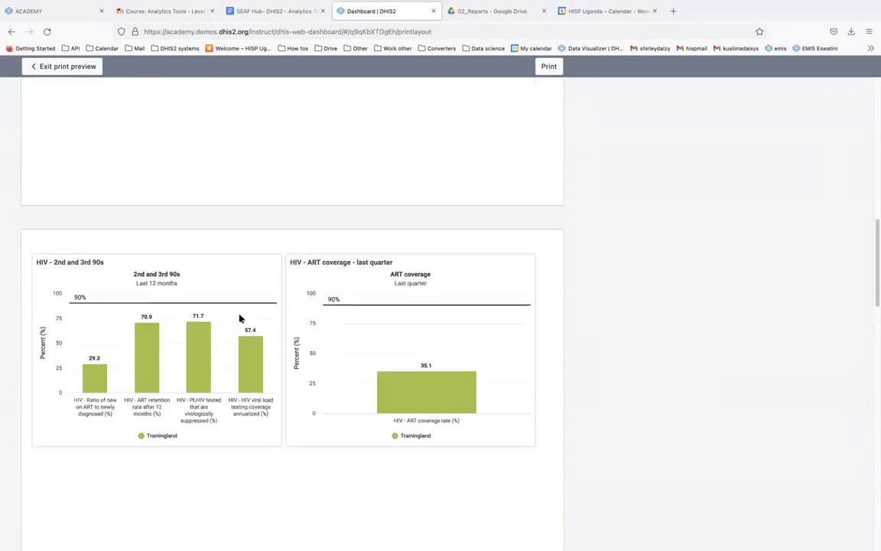
{"action": "scroll", "coordinate": [611, 169], "scroll_direction": "up", "scroll_amount": 2}
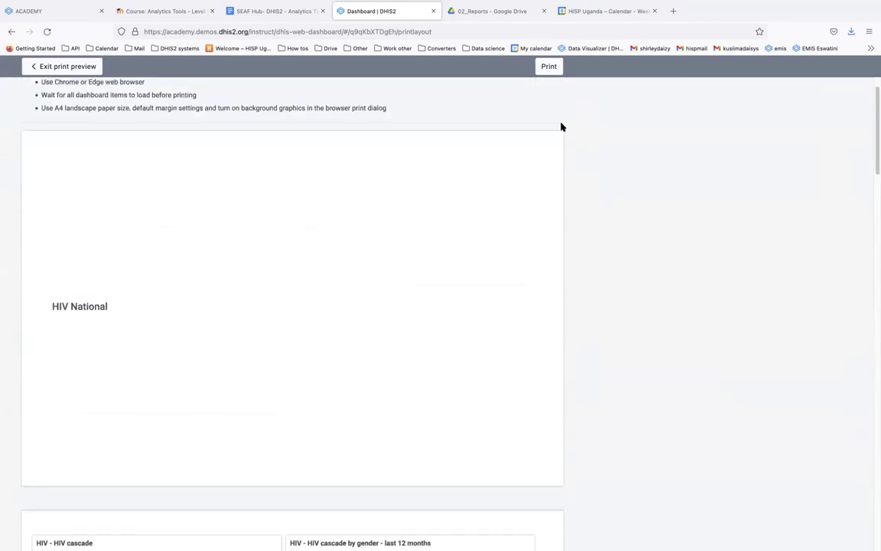
Choose RICOH IM 2702 as the print destination for the dashboard layout, cancel the printing and exit the print preview
{"action": "left_click", "coordinate": [557, 72]}
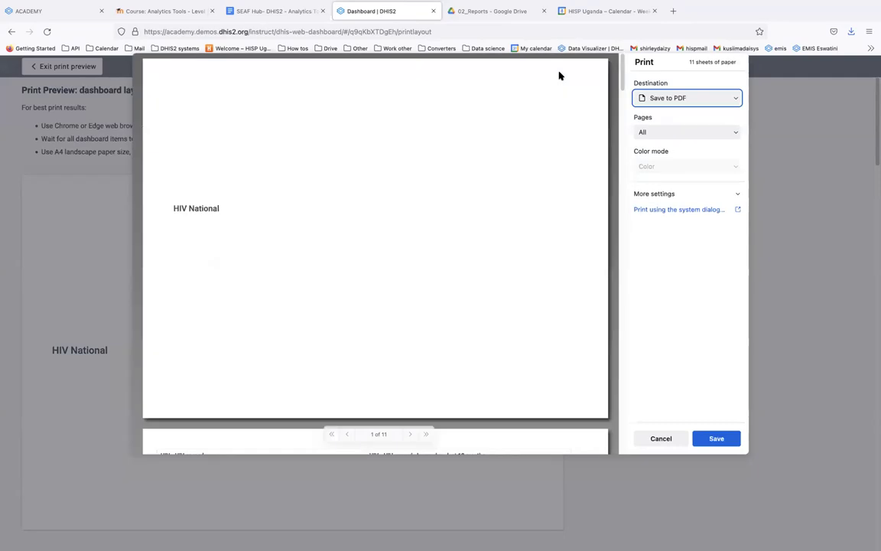
{"action": "left_click", "coordinate": [692, 100]}
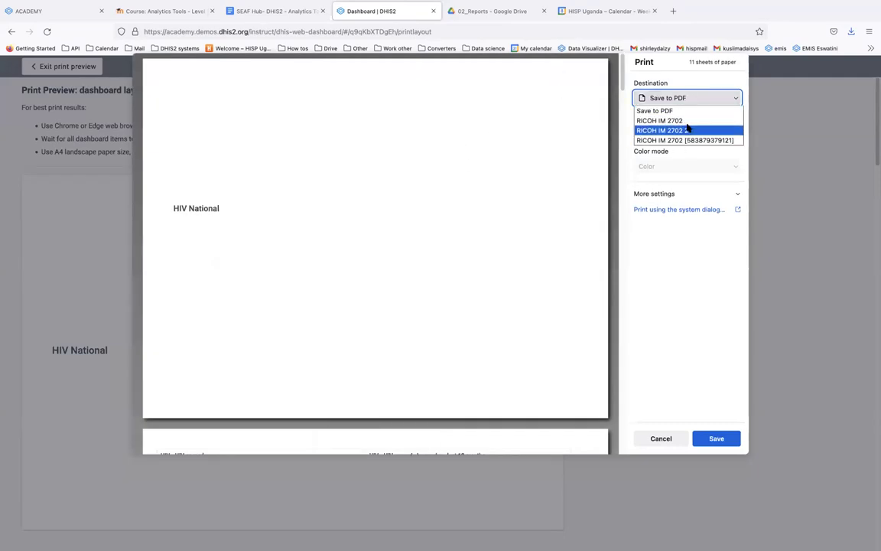
{"action": "left_click", "coordinate": [684, 120]}
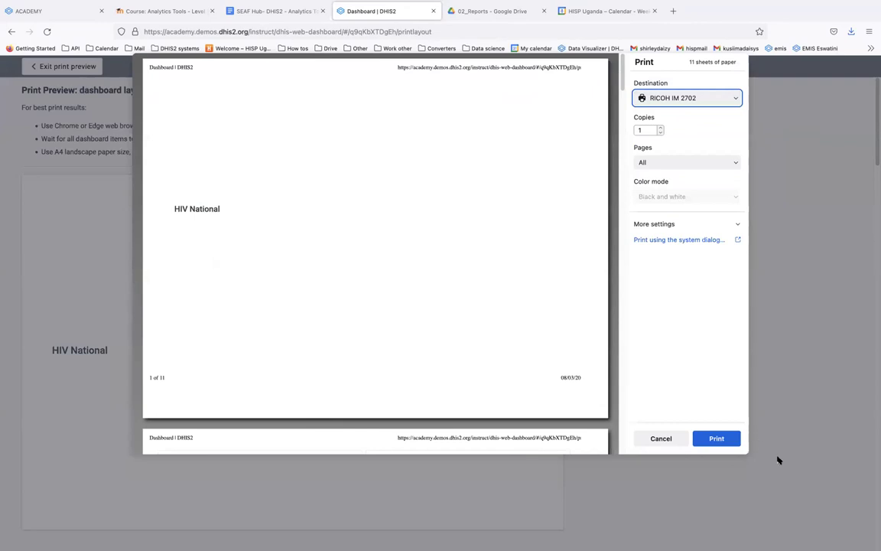
{"action": "left_click", "coordinate": [673, 442]}
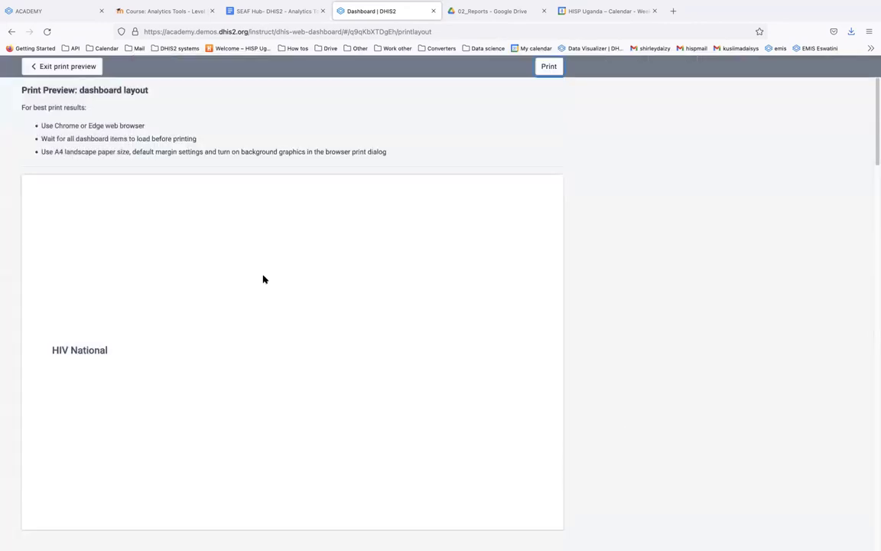
{"action": "left_click", "coordinate": [60, 68]}
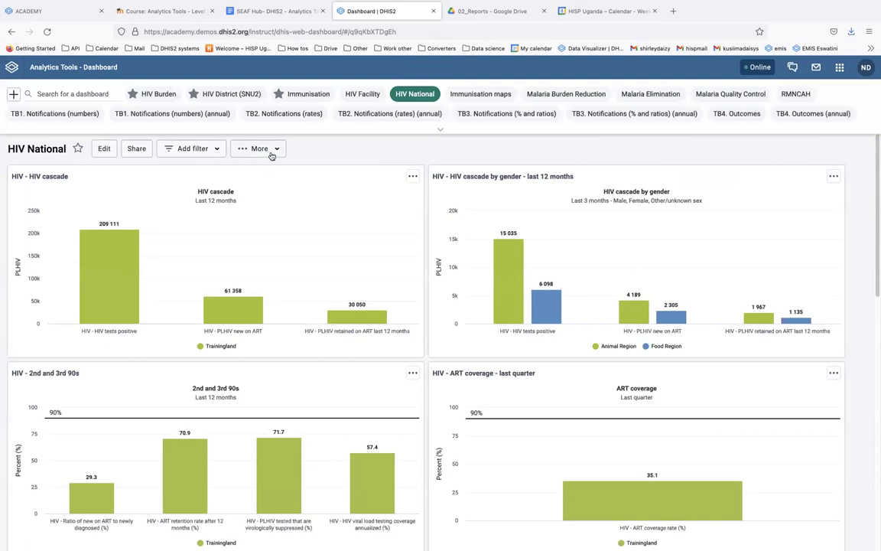
Open the print preview of the HIV National dashboard with one item per page
{"action": "left_click", "coordinate": [267, 151]}
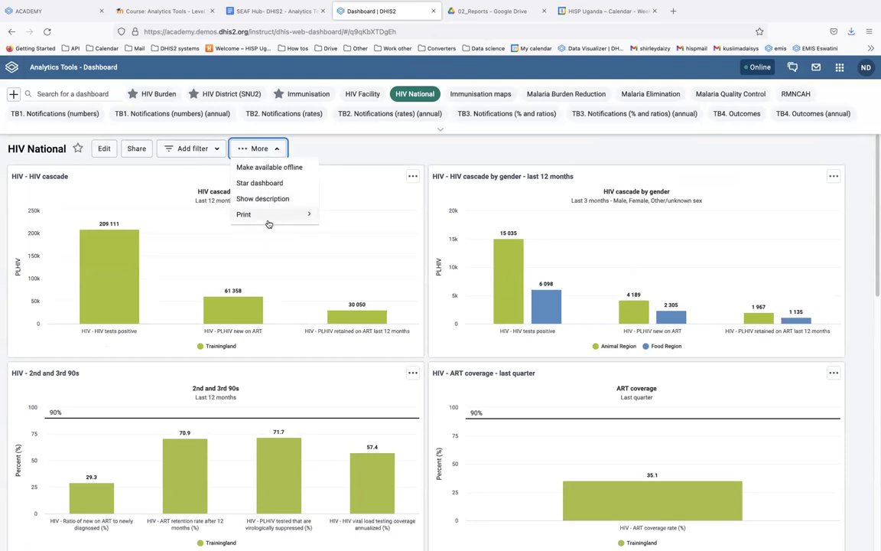
{"action": "left_click", "coordinate": [303, 219]}
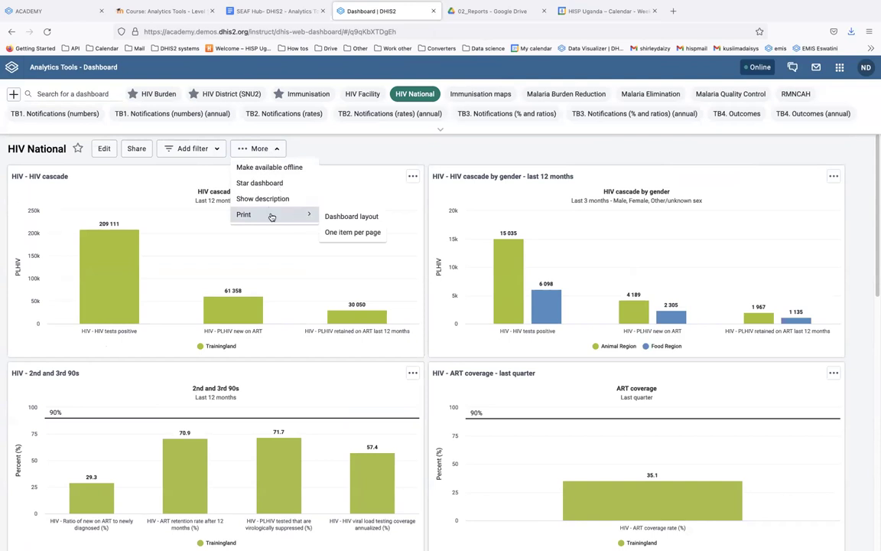
{"action": "left_click", "coordinate": [344, 232]}
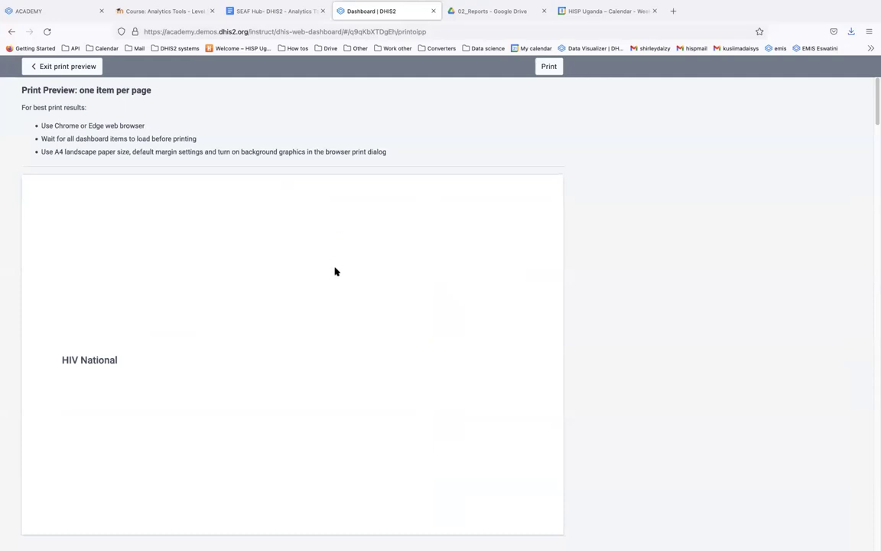
Review the one-item-per-page preview from the title page through the cascade charts, ART performance table and map to the trend chart, and return to the start
{"action": "scroll", "coordinate": [334, 271], "scroll_direction": "down", "scroll_amount": 3}
{"action": "scroll", "coordinate": [334, 271], "scroll_direction": "down", "scroll_amount": 12}
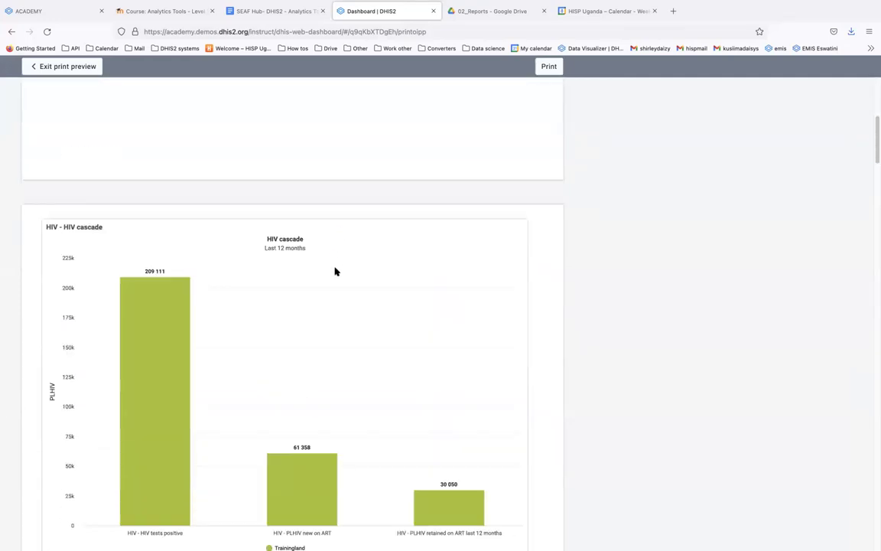
{"action": "scroll", "coordinate": [189, 281], "scroll_direction": "down", "scroll_amount": 10}
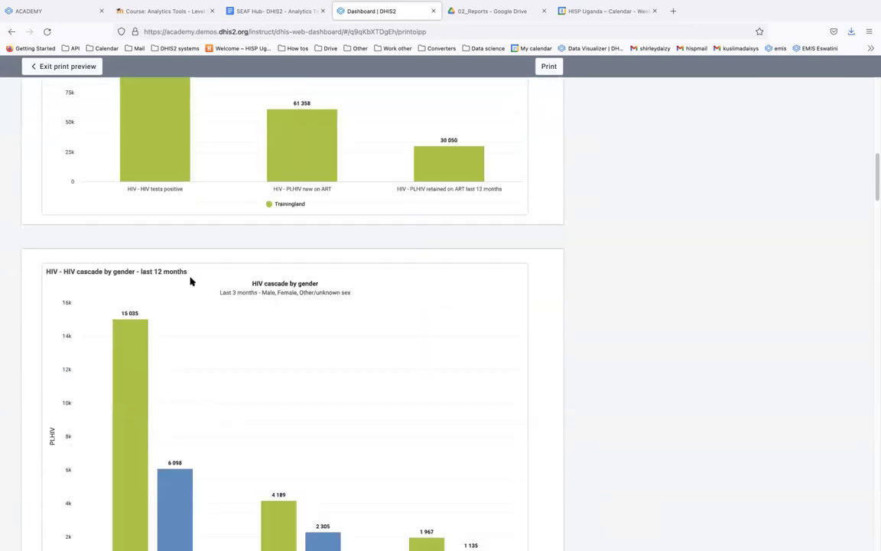
{"action": "scroll", "coordinate": [183, 282], "scroll_direction": "down", "scroll_amount": 7}
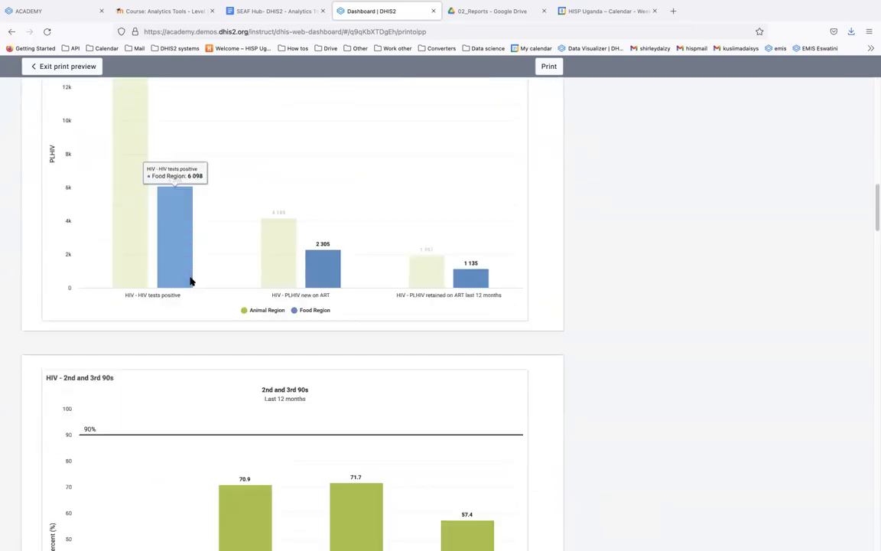
{"action": "scroll", "coordinate": [255, 312], "scroll_direction": "down", "scroll_amount": 3}
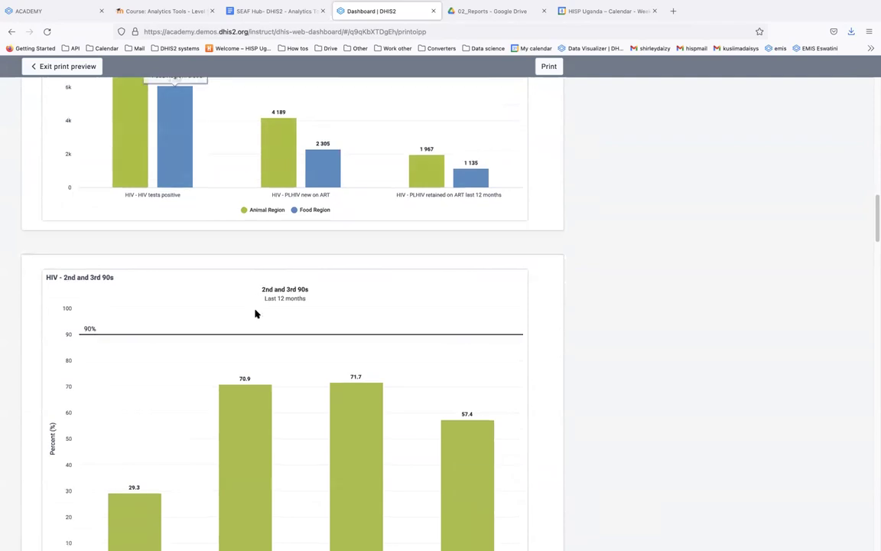
{"action": "scroll", "coordinate": [256, 312], "scroll_direction": "down", "scroll_amount": 6}
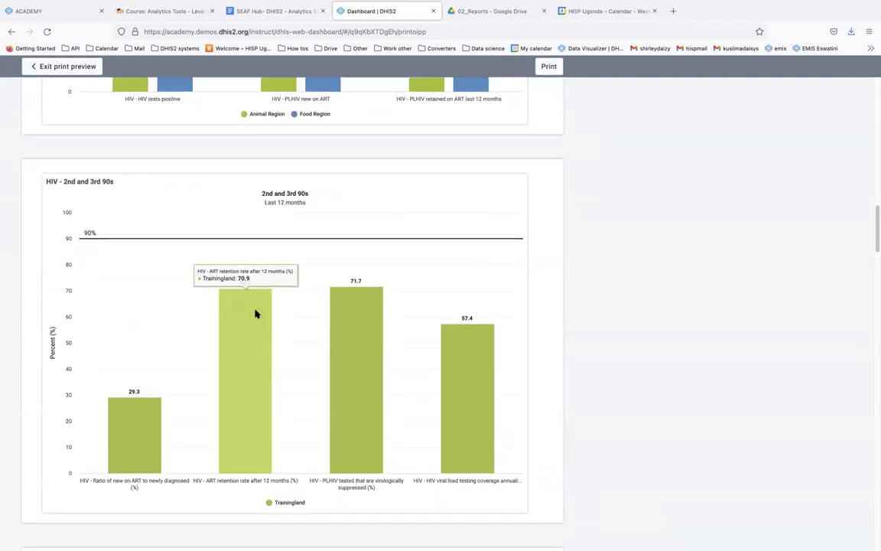
{"action": "scroll", "coordinate": [256, 312], "scroll_direction": "down", "scroll_amount": 19}
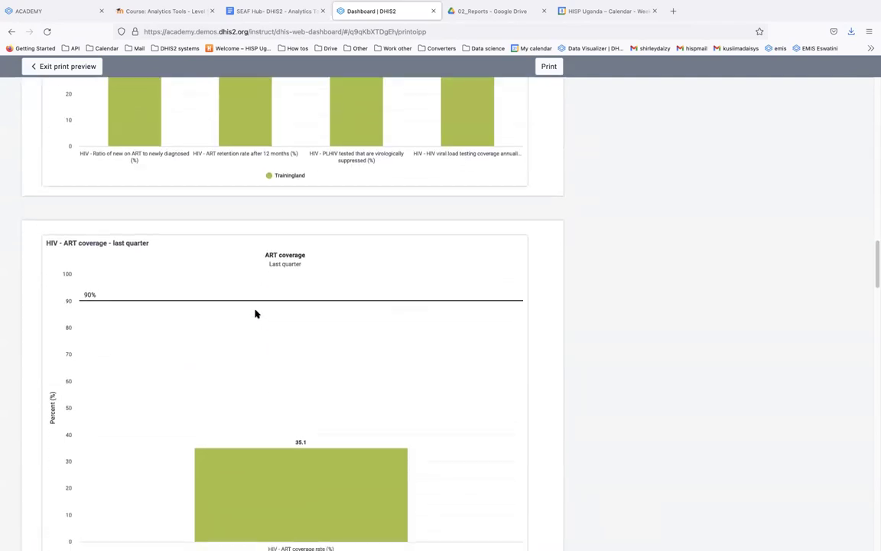
{"action": "scroll", "coordinate": [256, 314], "scroll_direction": "down", "scroll_amount": 20}
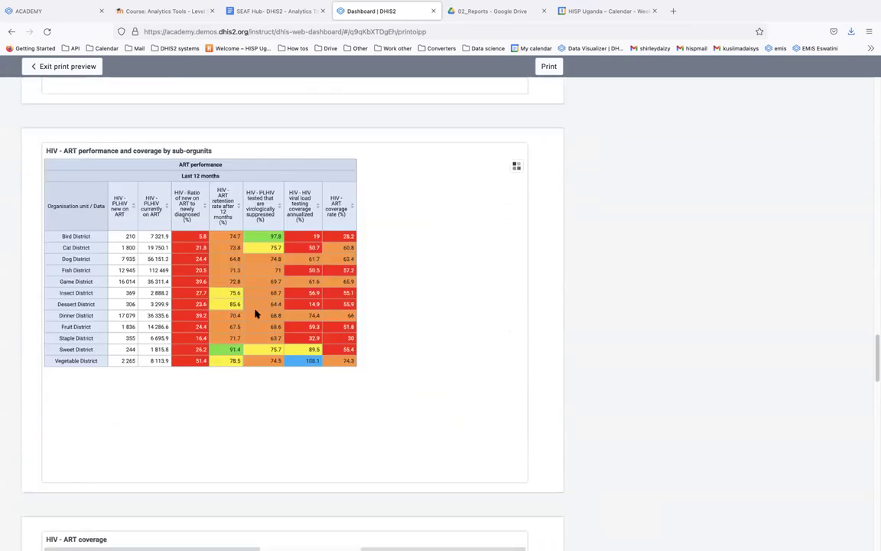
{"action": "scroll", "coordinate": [256, 314], "scroll_direction": "down", "scroll_amount": 12}
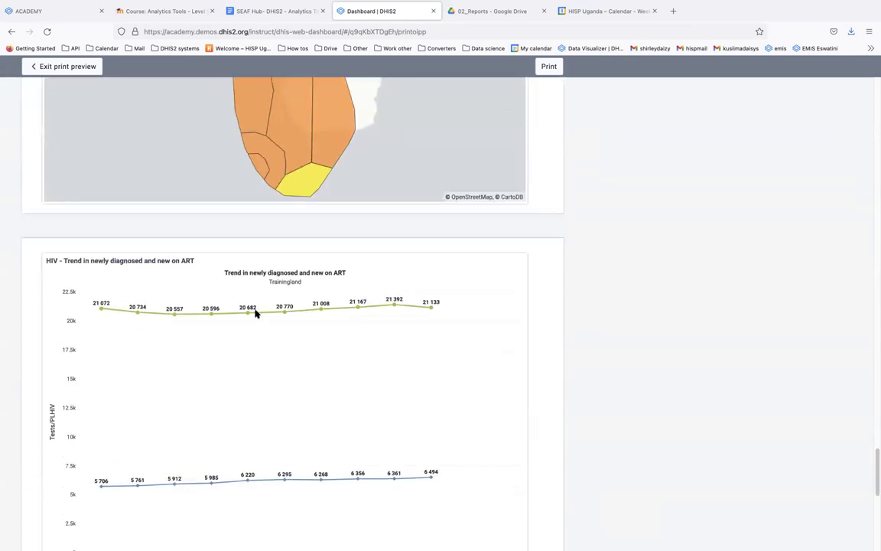
{"action": "scroll", "coordinate": [255, 310], "scroll_direction": "up", "scroll_amount": 20}
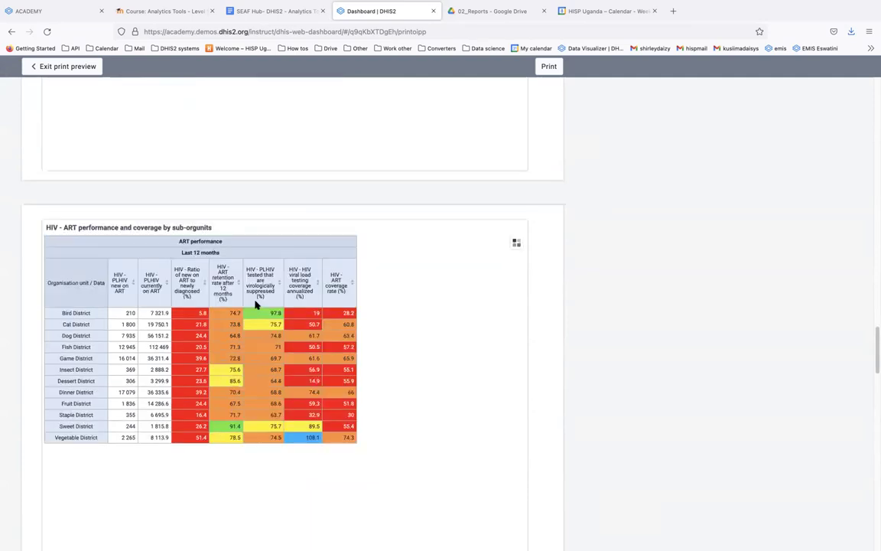
{"action": "scroll", "coordinate": [255, 305], "scroll_direction": "up", "scroll_amount": 20}
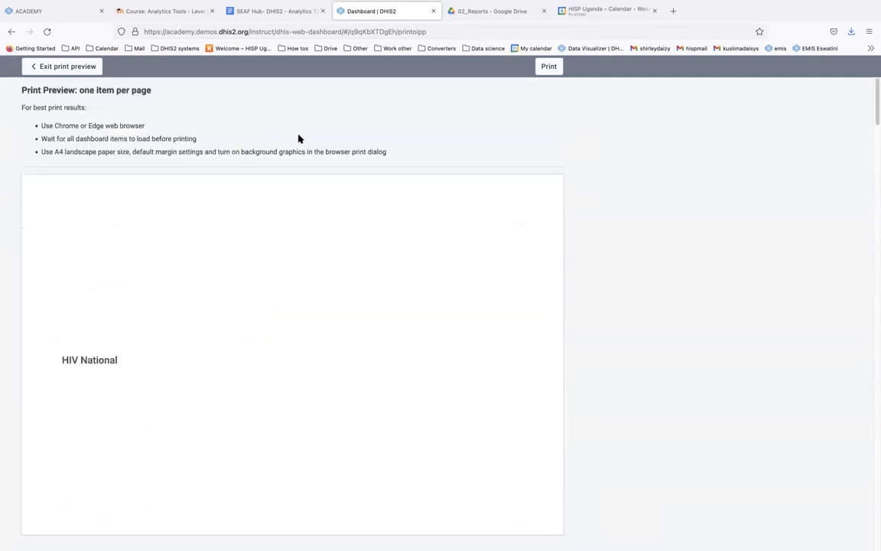
Open the print settings for the one-item-per-page layout, cancel the printing and exit the print preview
{"action": "left_click", "coordinate": [549, 67]}
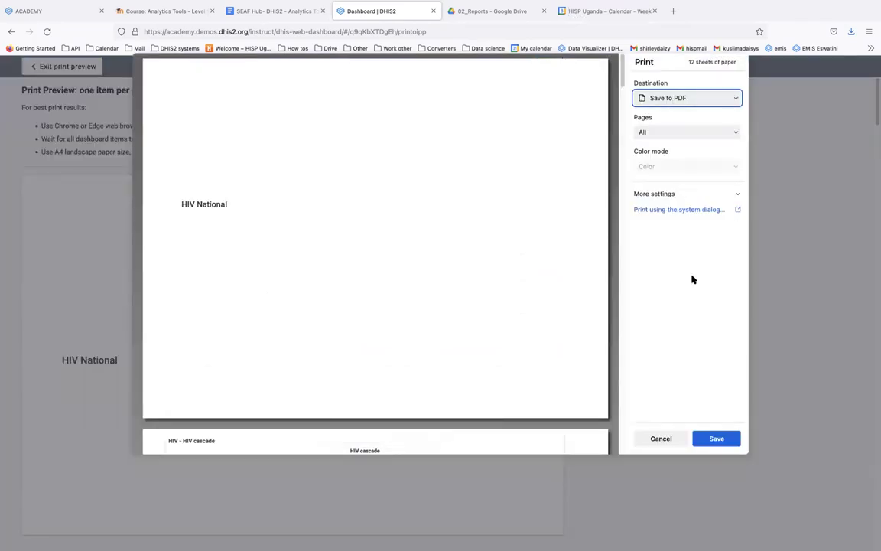
{"action": "left_click", "coordinate": [661, 440]}
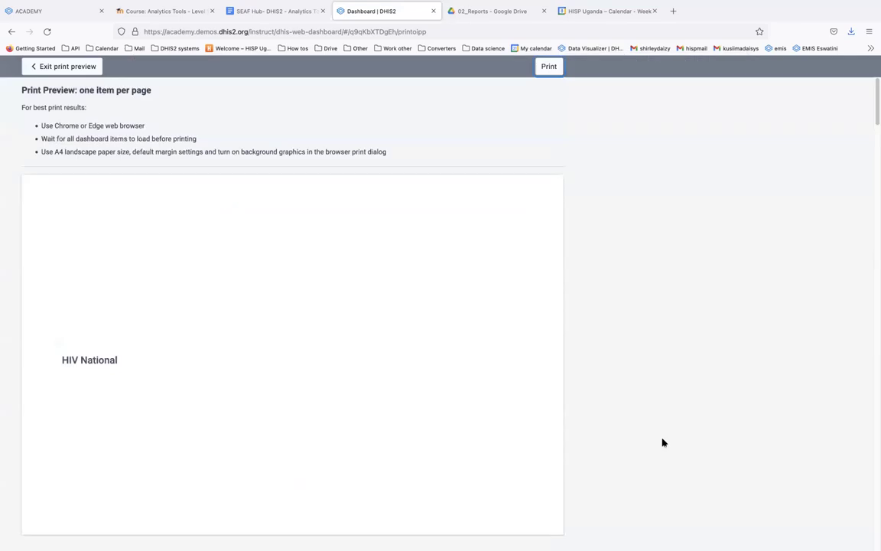
{"action": "left_click", "coordinate": [84, 66]}
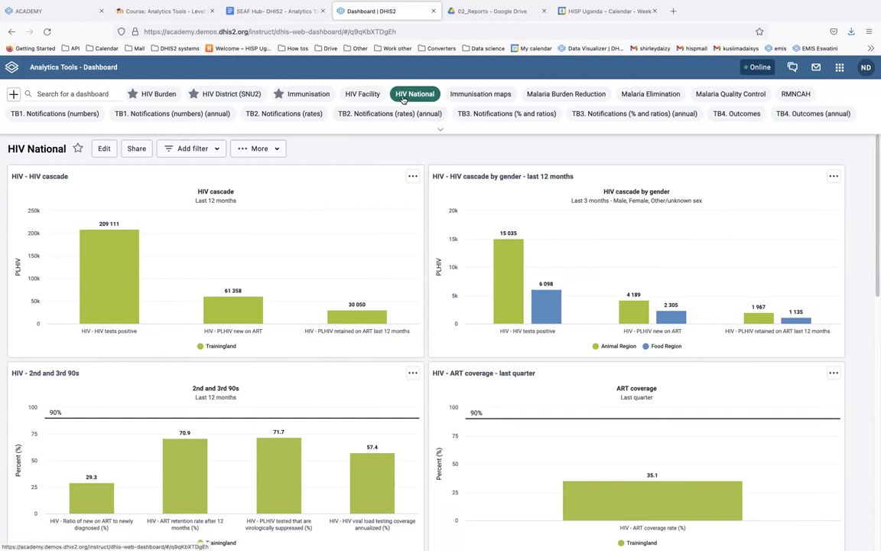
Make the HIV National dashboard available offline, then remove it from offline storage
{"action": "left_click", "coordinate": [268, 153]}
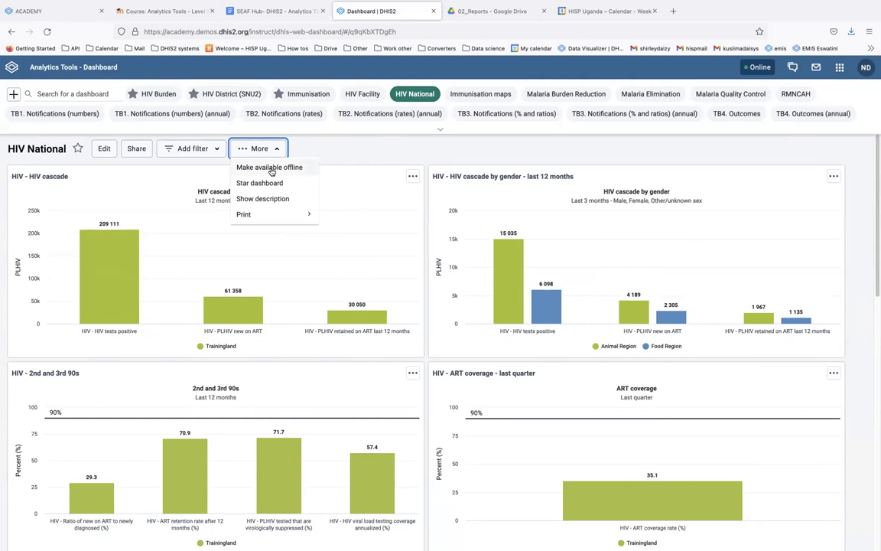
{"action": "left_click", "coordinate": [269, 168]}
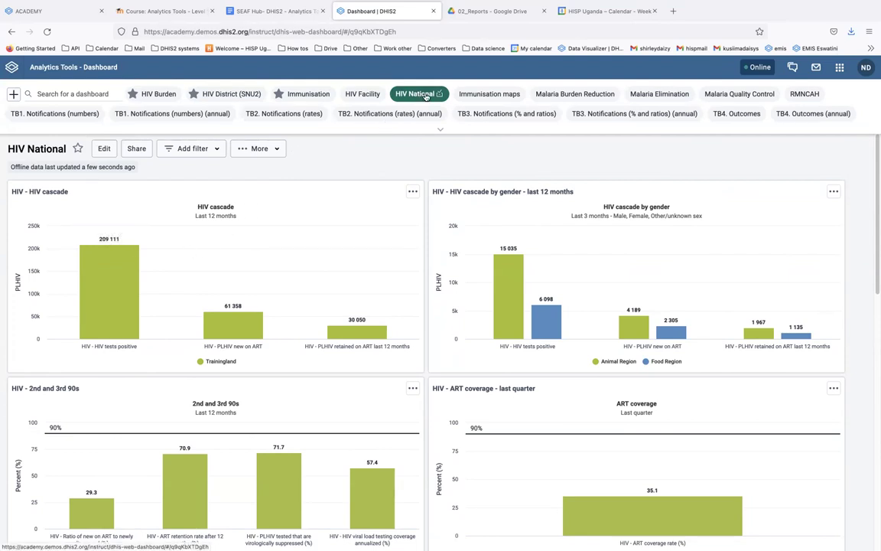
{"action": "left_click", "coordinate": [269, 148]}
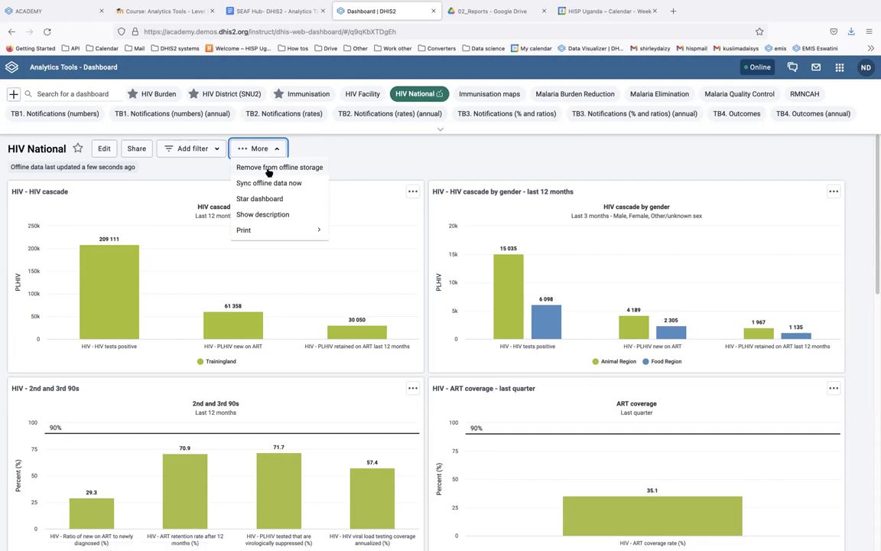
{"action": "left_click", "coordinate": [269, 168]}
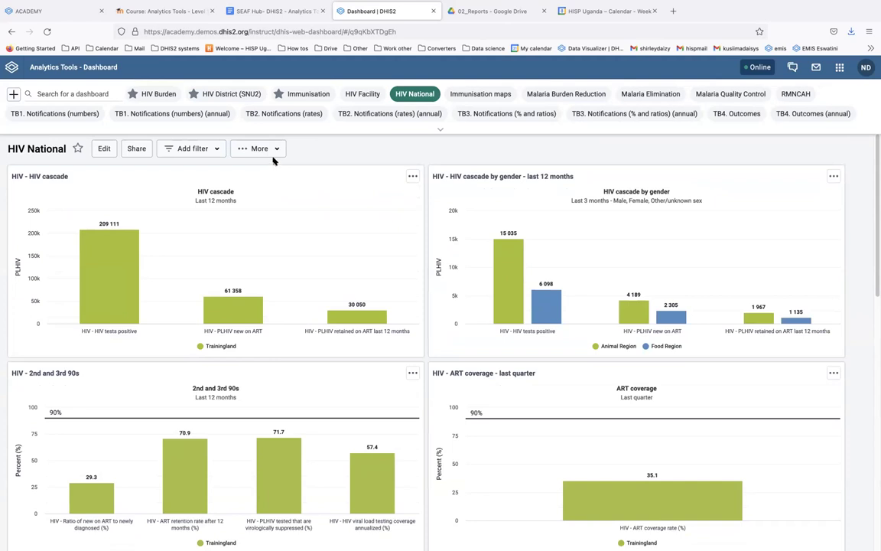
{"action": "left_click", "coordinate": [285, 149]}
{"action": "left_click", "coordinate": [331, 153]}
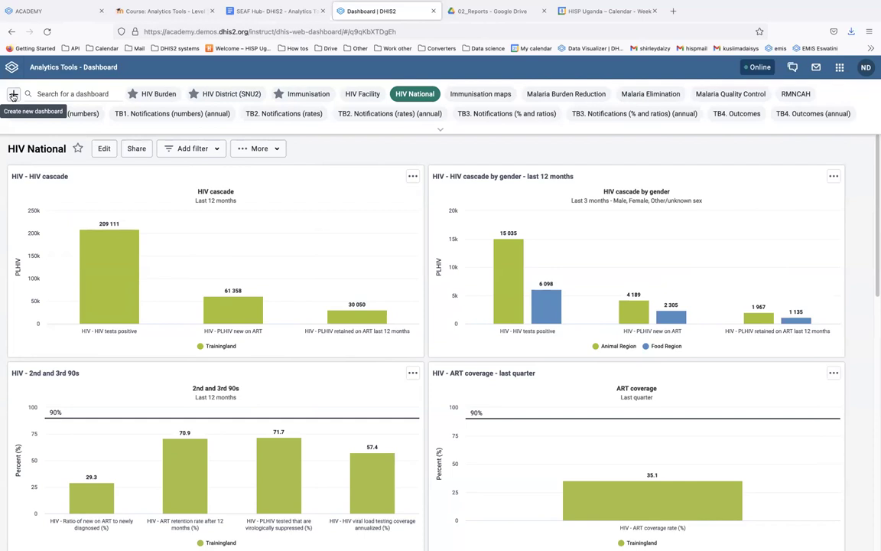
Create a new dashboard and title it HIV Tests, leaving the description empty
{"action": "left_click", "coordinate": [13, 94]}
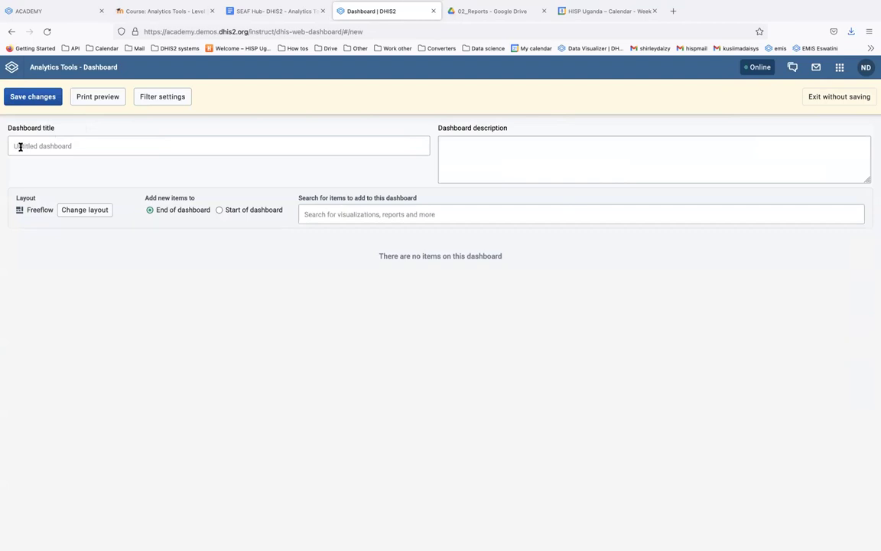
{"action": "left_click", "coordinate": [576, 154]}
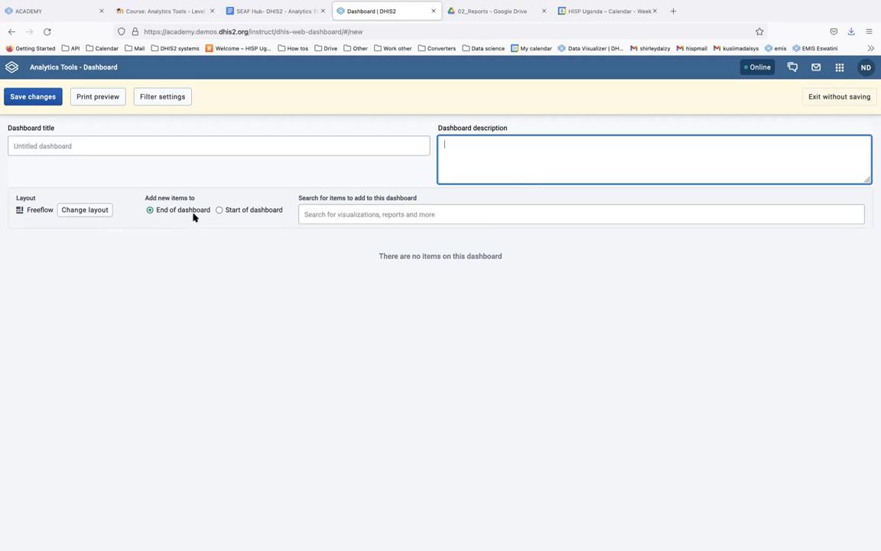
{"action": "left_click", "coordinate": [339, 215]}
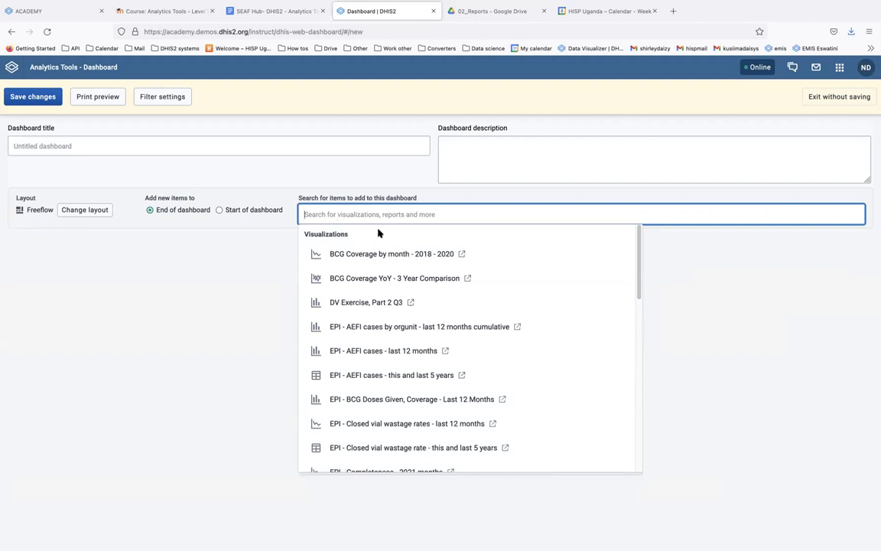
{"action": "left_click", "coordinate": [157, 188]}
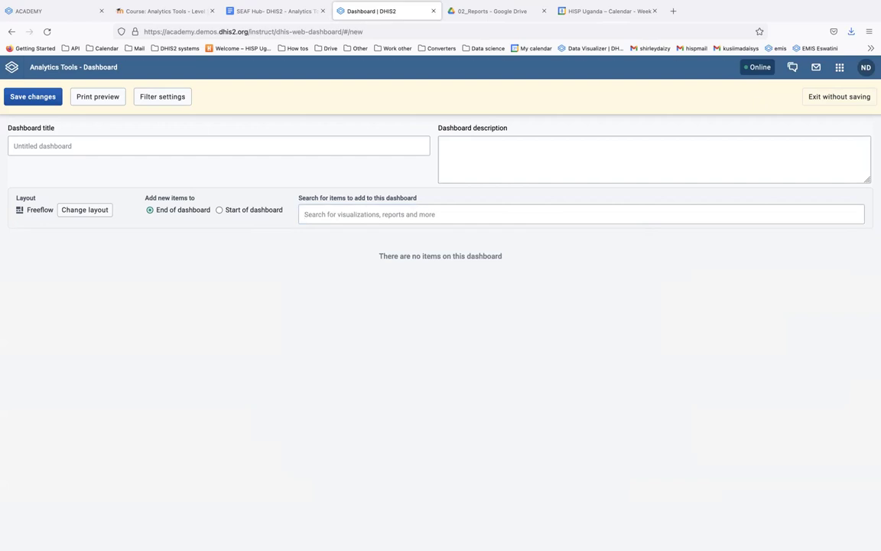
{"action": "left_click", "coordinate": [45, 148]}
{"action": "type", "text": "HIV "}
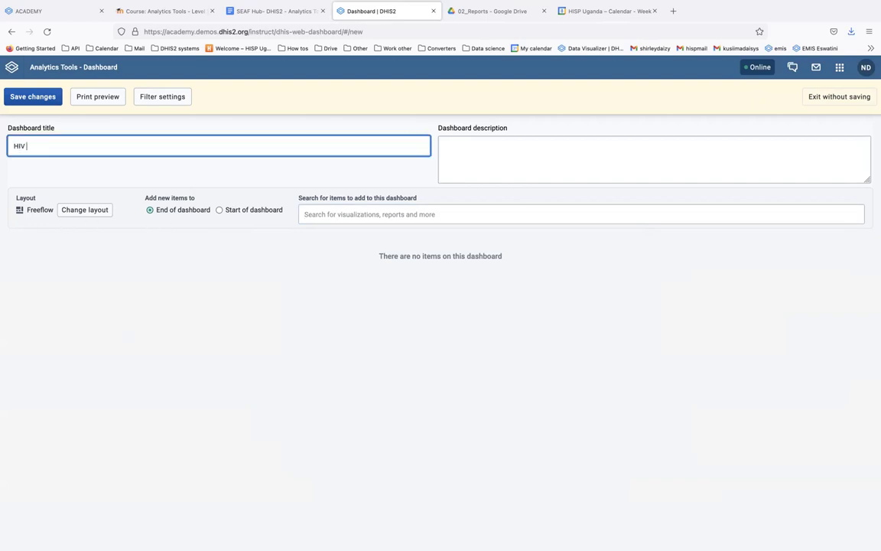
{"action": "type", "text": "Tests"}
{"action": "left_click", "coordinate": [526, 157]}
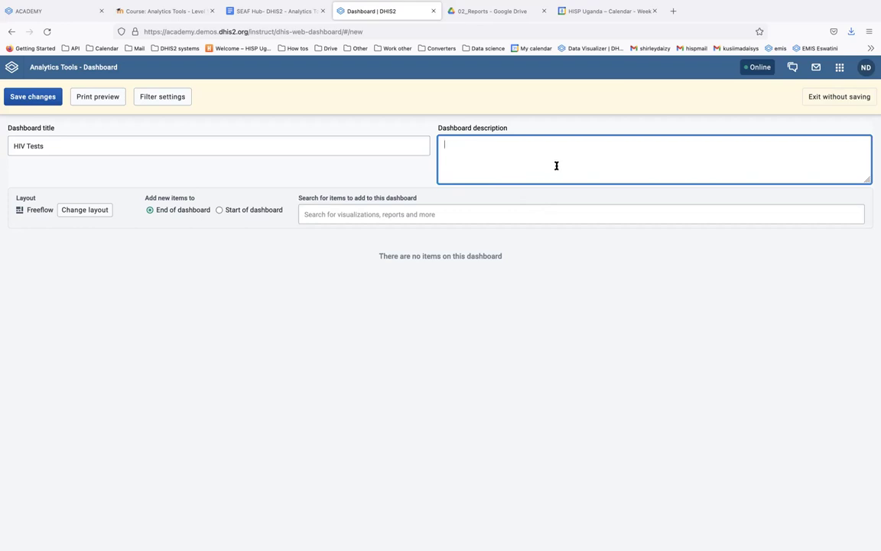
Search the dashboard items for snd_hiv and insert the visualization SND_HIV - HIV tests performed - Public Facilities - Last 3 years
{"action": "left_click", "coordinate": [338, 217]}
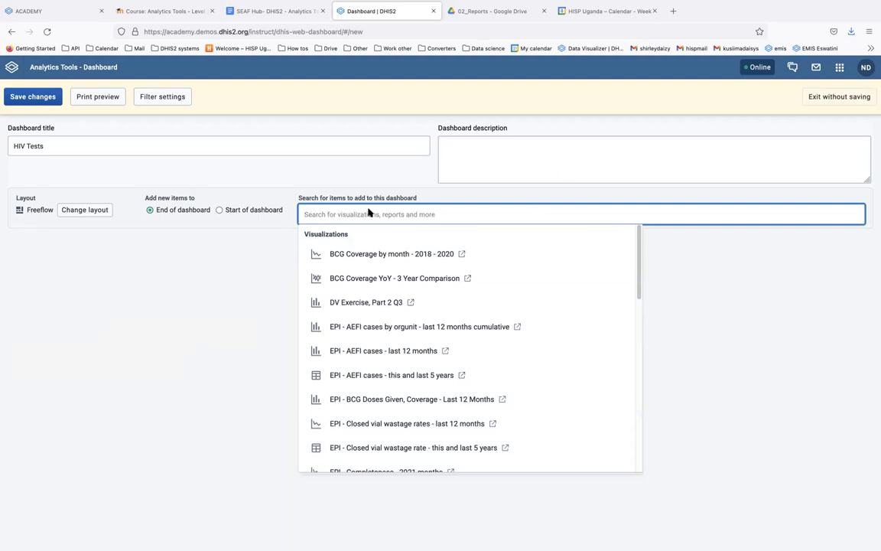
{"action": "type", "text": "H"}
{"action": "key", "text": "BackSpace"}
{"action": "type", "text": "snd"}
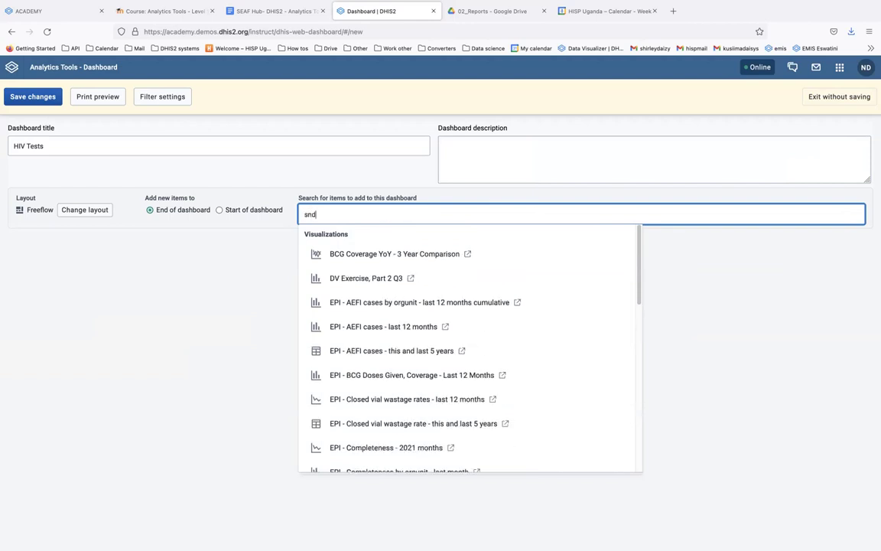
{"action": "type", "text": "_hiv"}
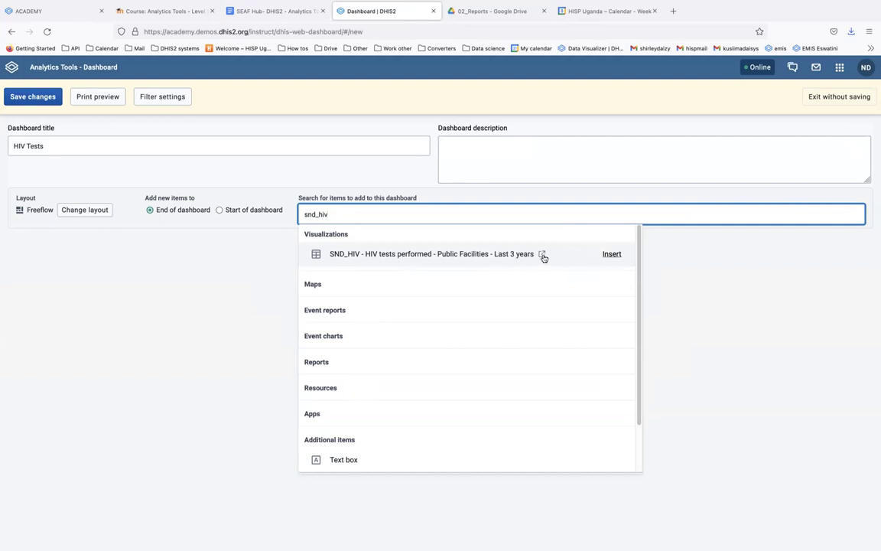
{"action": "left_click", "coordinate": [612, 254]}
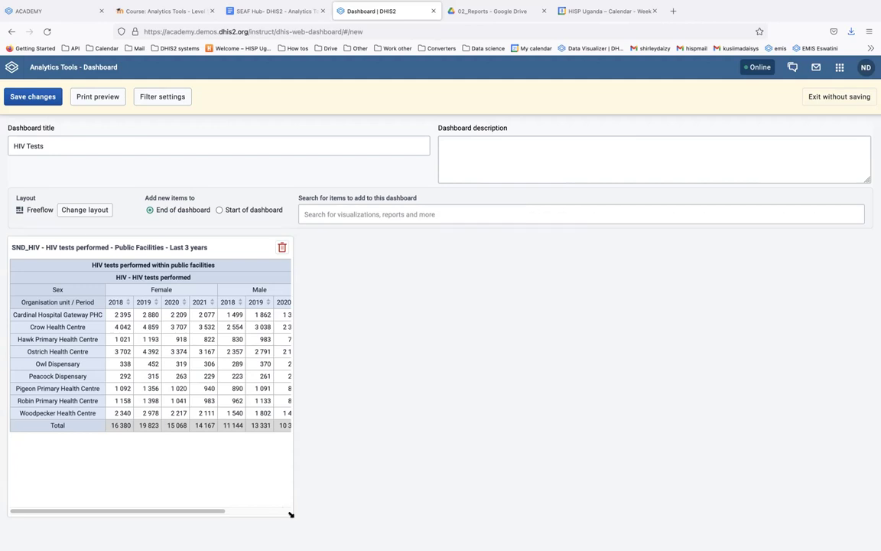
Widen the HIV tests performed item until all table columns fit, reduce its height, and move it aside and back to its original place
{"action": "left_click_drag", "start_coordinate": [291, 514], "coordinate": [488, 444]}
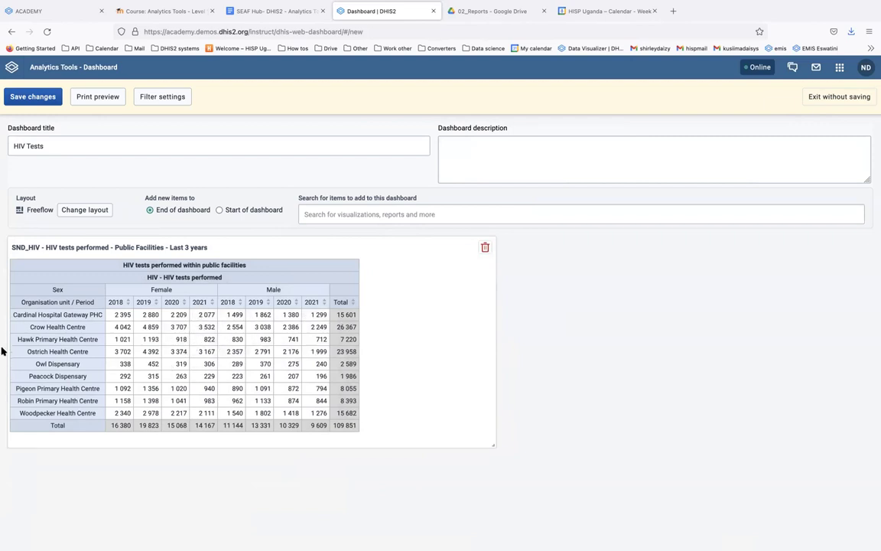
{"action": "left_click_drag", "start_coordinate": [270, 248], "coordinate": [224, 244]}
{"action": "left_click_drag", "start_coordinate": [237, 240], "coordinate": [593, 243]}
{"action": "left_click_drag", "start_coordinate": [506, 282], "coordinate": [118, 293]}
Restrict the dashboard's filtering to selected dimensions, adding Urban/Rural and Type to Period and Organisation Unit
{"action": "left_click", "coordinate": [183, 98]}
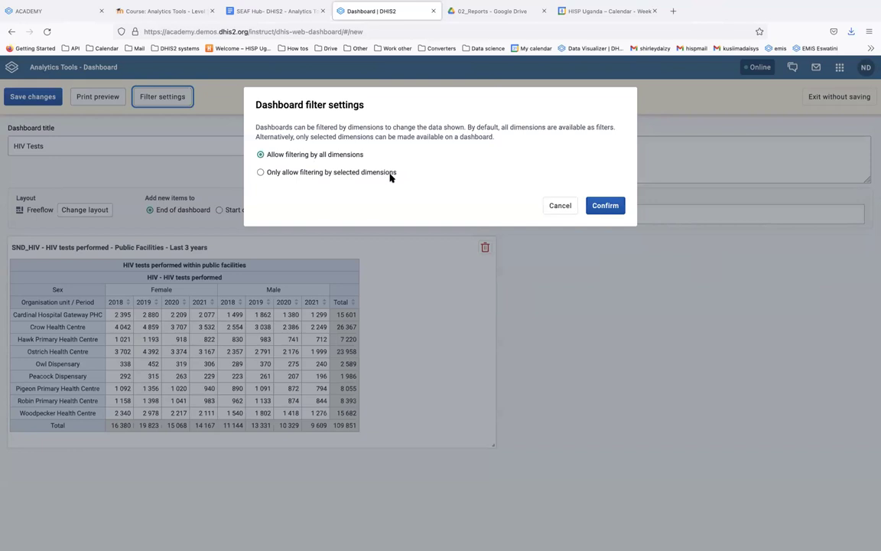
{"action": "left_click", "coordinate": [259, 172]}
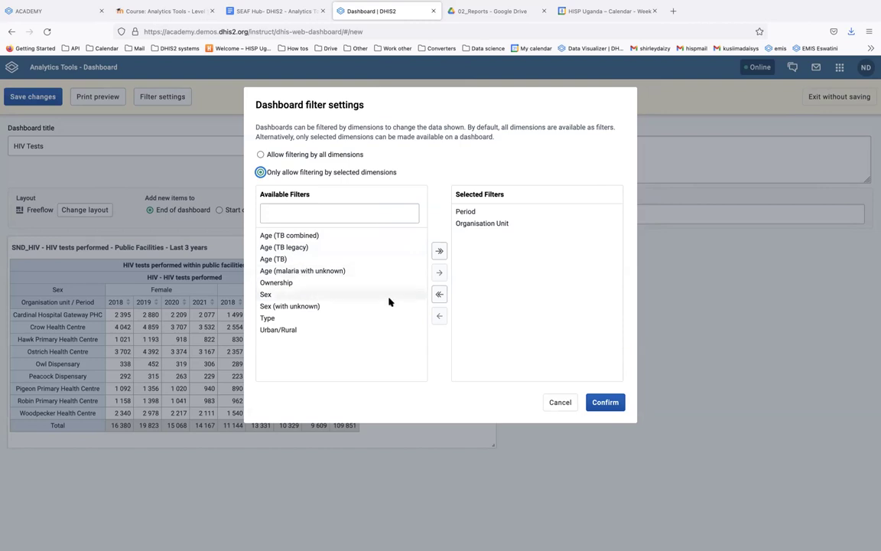
{"action": "double_click", "coordinate": [287, 330]}
{"action": "double_click", "coordinate": [293, 319]}
{"action": "left_click", "coordinate": [605, 400]}
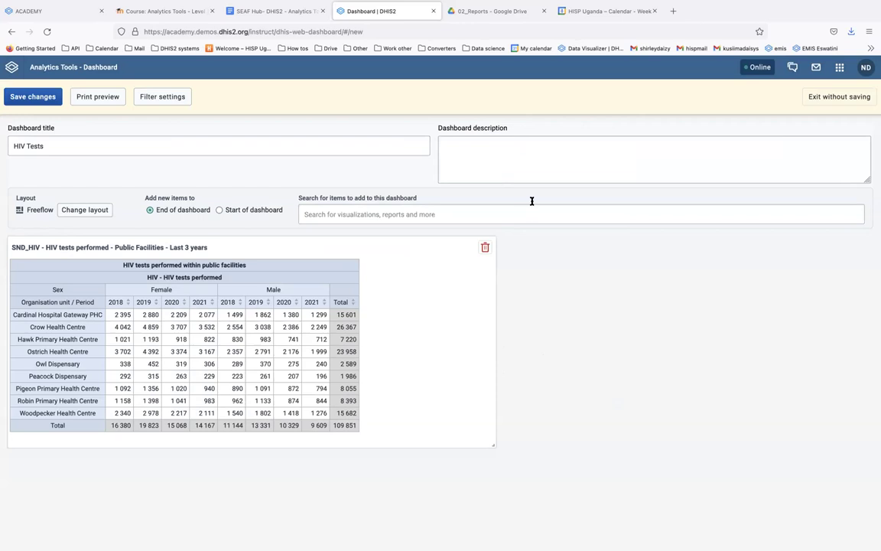
Save the HIV Tests dashboard and check which filter dimensions it offers
{"action": "left_click", "coordinate": [34, 100]}
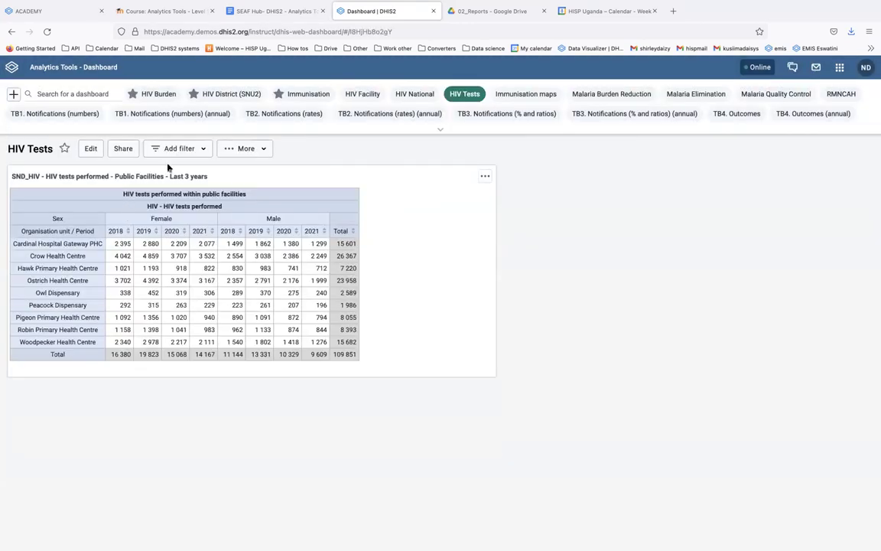
{"action": "left_click", "coordinate": [180, 150]}
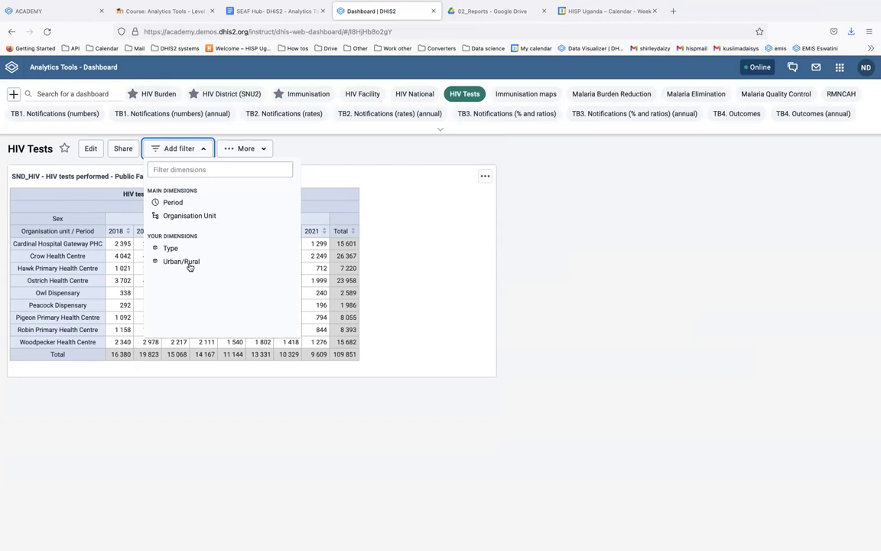
{"action": "left_click", "coordinate": [446, 159]}
Examine the full list of filter dimensions on the HIV National dashboard for comparison, and return to HIV Tests
{"action": "left_click", "coordinate": [416, 93]}
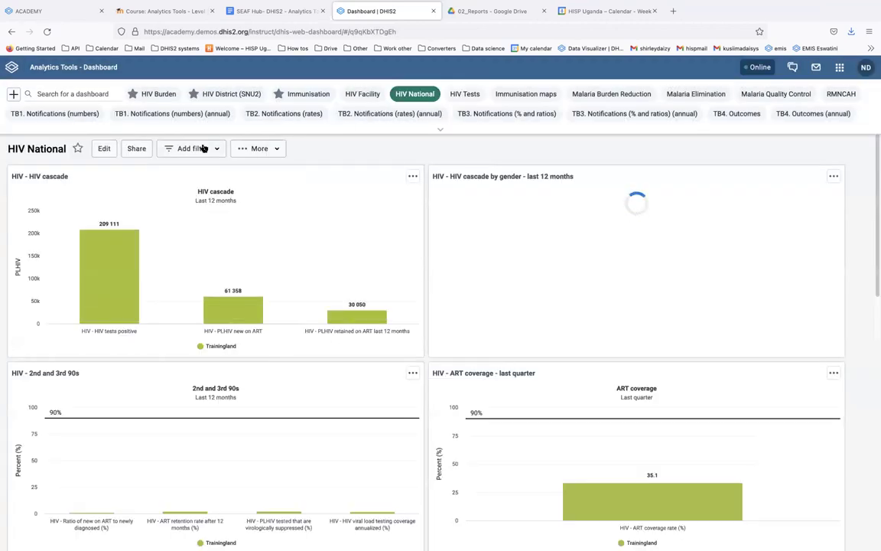
{"action": "left_click", "coordinate": [183, 149]}
{"action": "scroll", "coordinate": [193, 274], "scroll_direction": "down", "scroll_amount": 1}
{"action": "scroll", "coordinate": [194, 276], "scroll_direction": "down", "scroll_amount": 1}
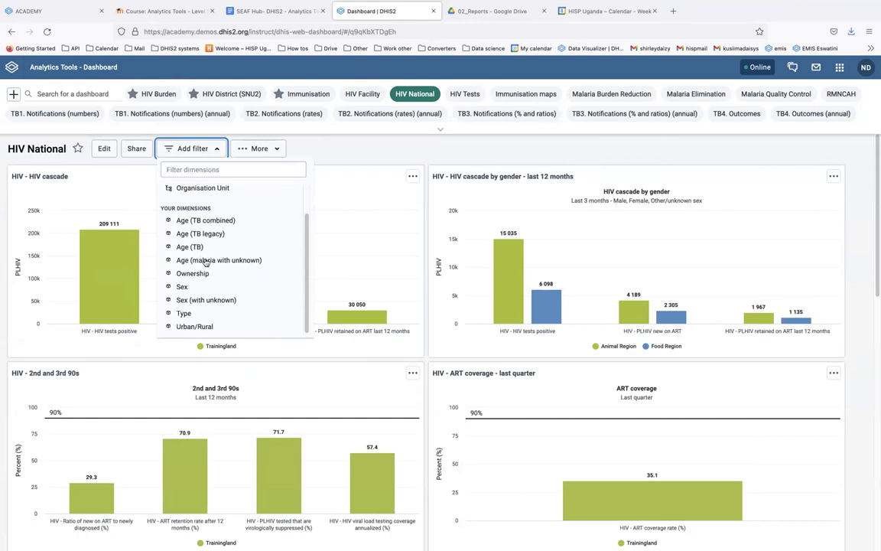
{"action": "scroll", "coordinate": [205, 269], "scroll_direction": "up", "scroll_amount": 2}
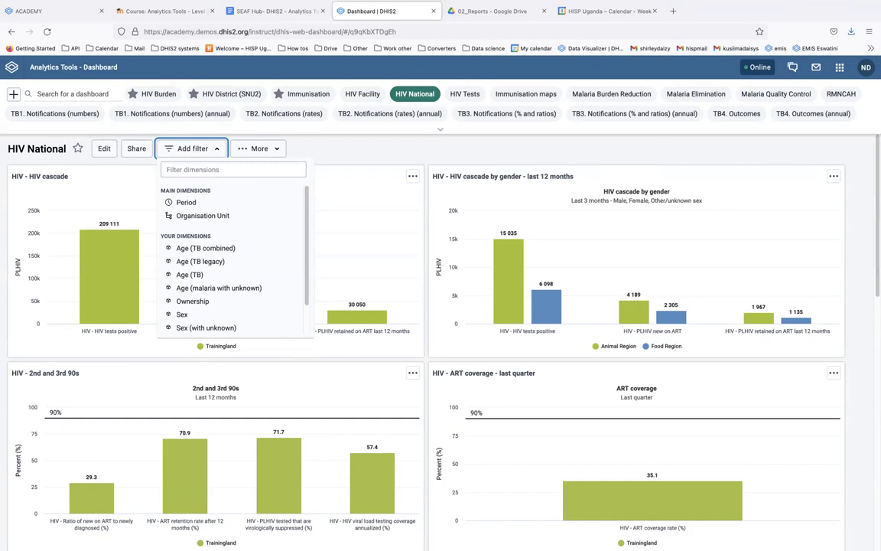
{"action": "left_click", "coordinate": [356, 162]}
{"action": "left_click", "coordinate": [462, 93]}
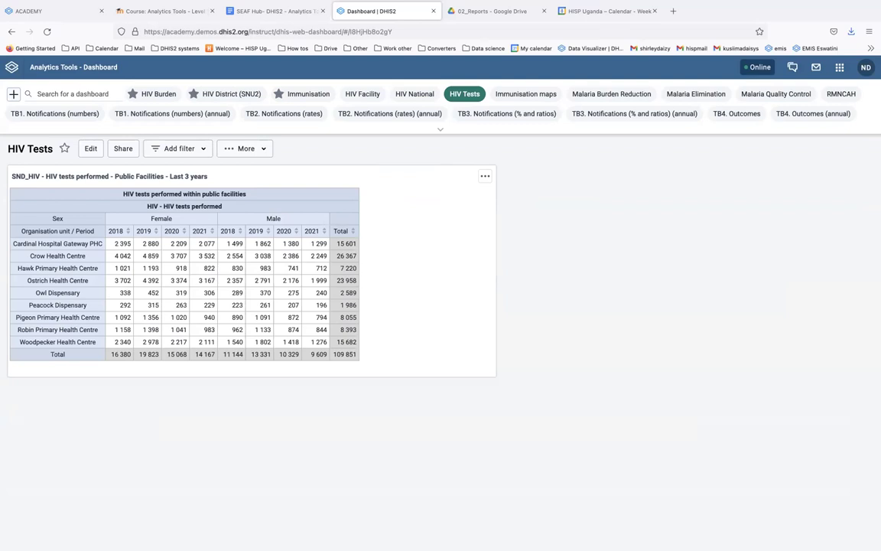
Open the MAL - Positivity chart of the Malaria Burden Reduction dashboard in Data Visualizer and inspect its organisation unit selection
{"action": "left_click", "coordinate": [604, 97]}
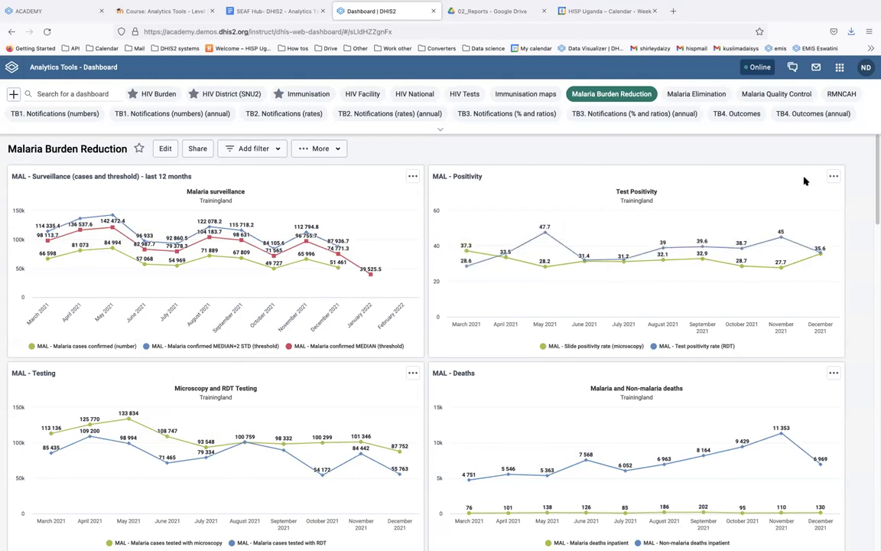
{"action": "left_click", "coordinate": [833, 178]}
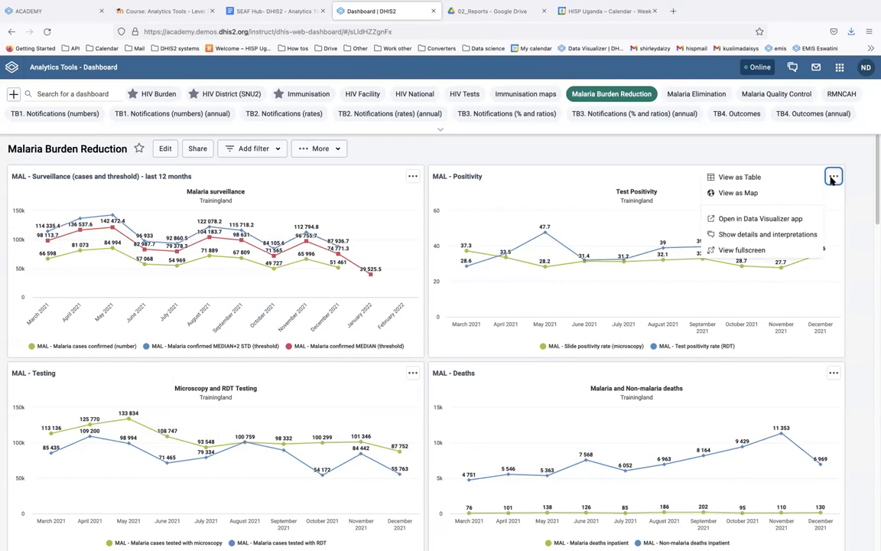
{"action": "left_click", "coordinate": [784, 222]}
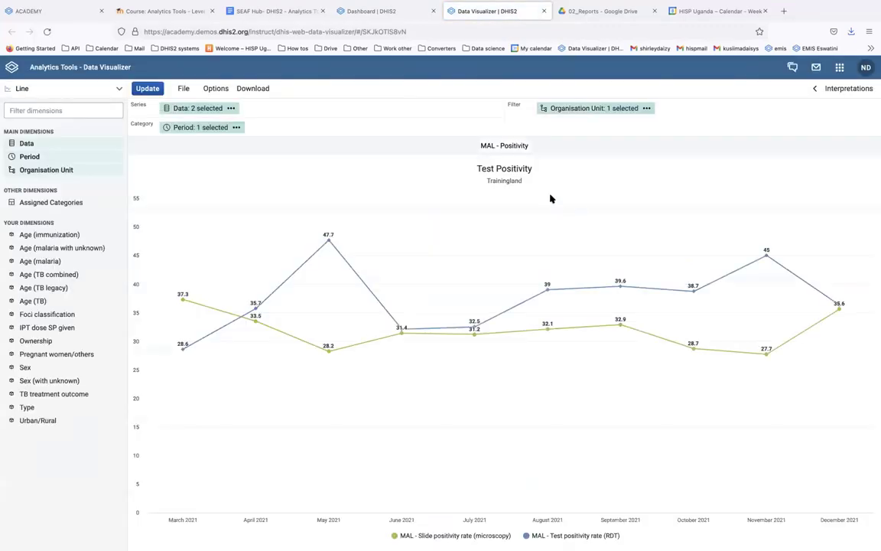
{"action": "left_click", "coordinate": [579, 109]}
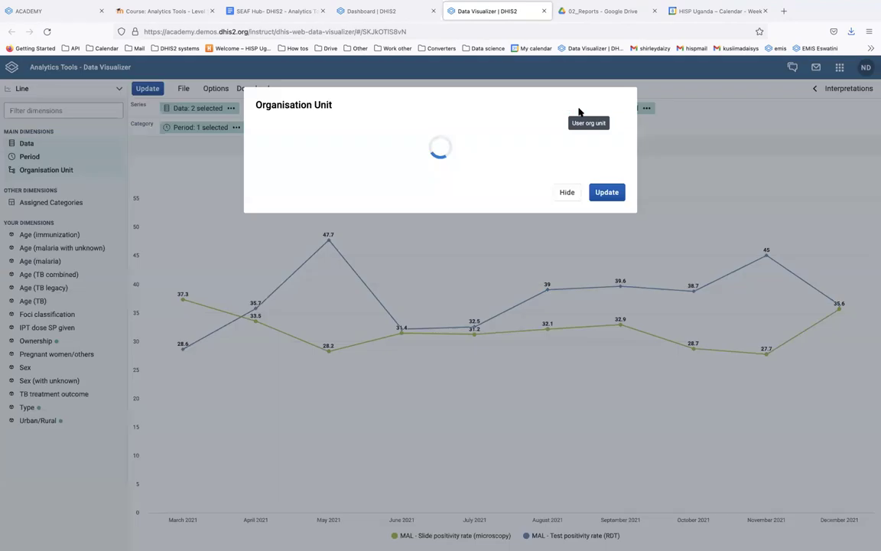
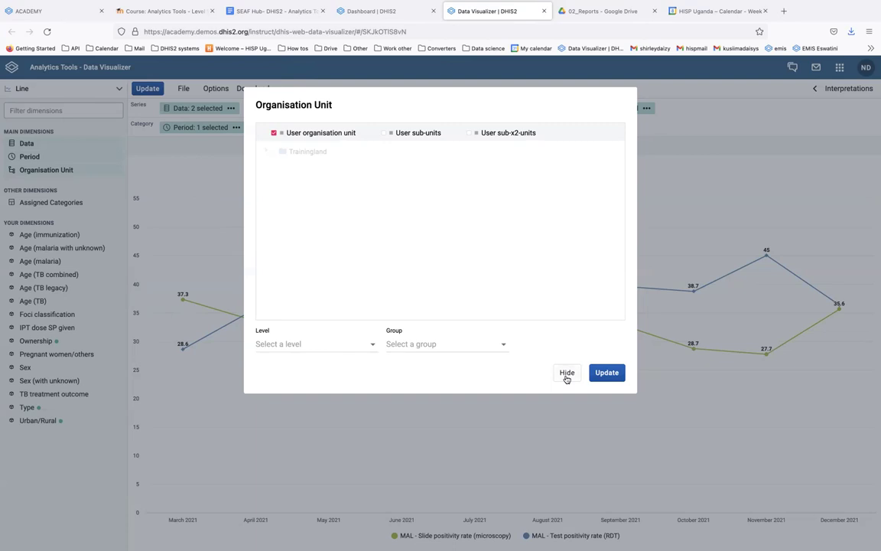
{"action": "left_click", "coordinate": [173, 119]}
{"action": "mouse_move", "coordinate": [683, 5]}
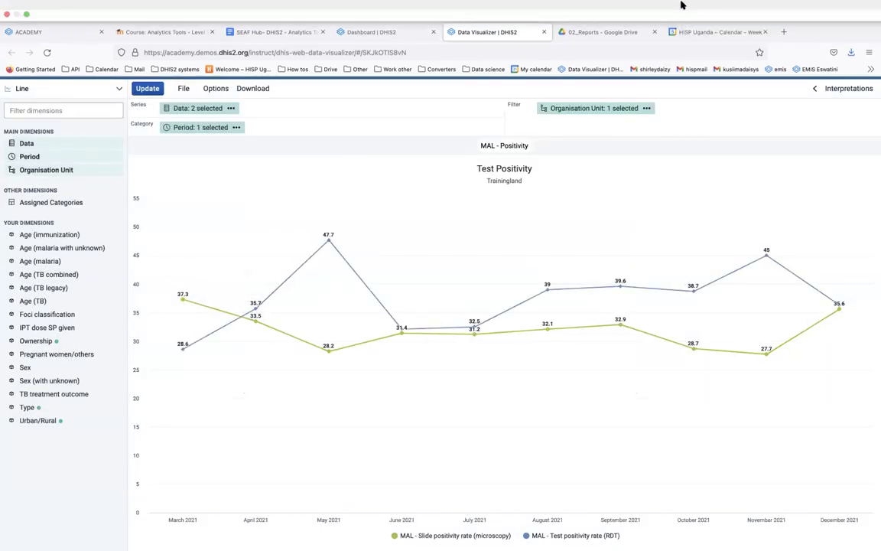
Back in the Dashboard app, share the Malaria Burden Reduction dashboard with the District Managers group at View only access
{"action": "left_click", "coordinate": [386, 38]}
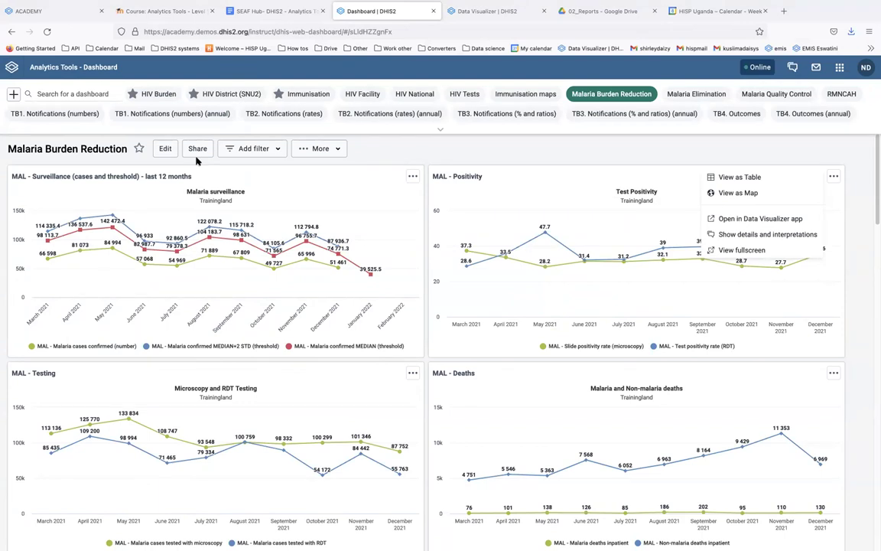
{"action": "mouse_move", "coordinate": [572, 4]}
{"action": "left_click", "coordinate": [197, 149]}
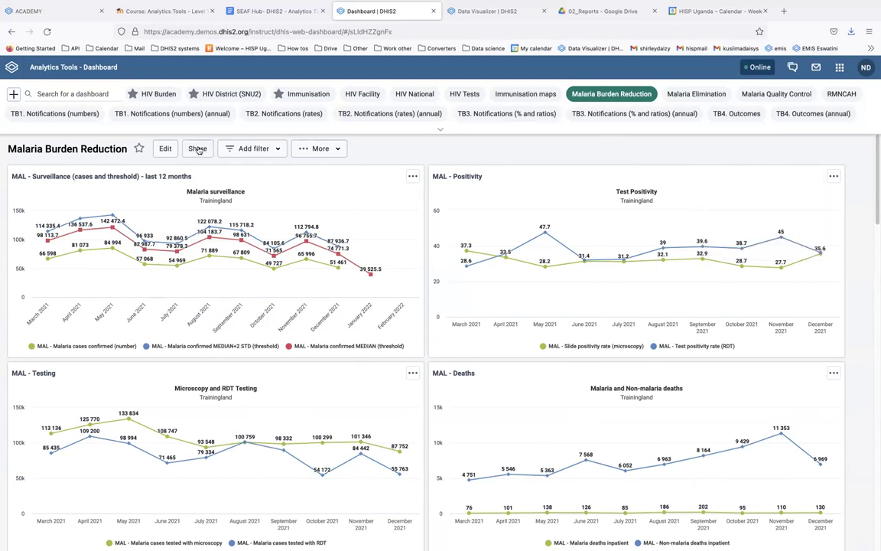
{"action": "left_click", "coordinate": [198, 149]}
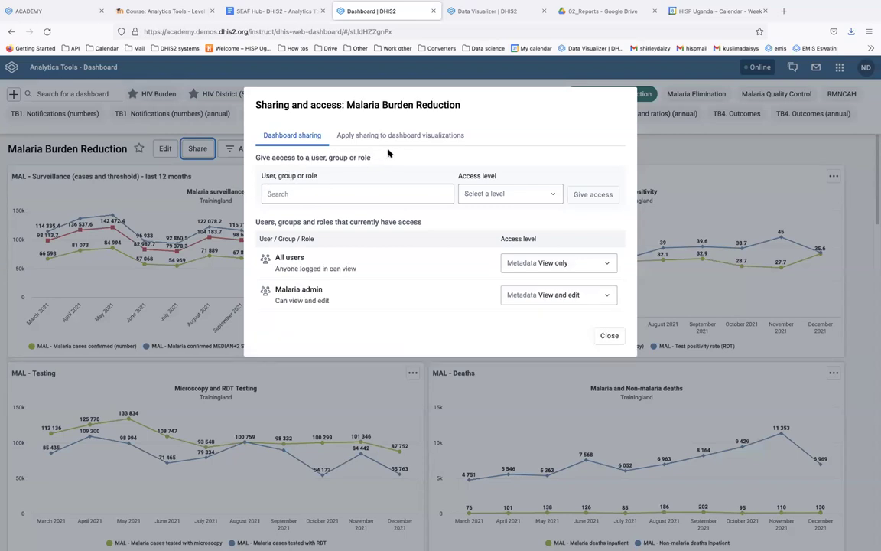
{"action": "left_click", "coordinate": [302, 192]}
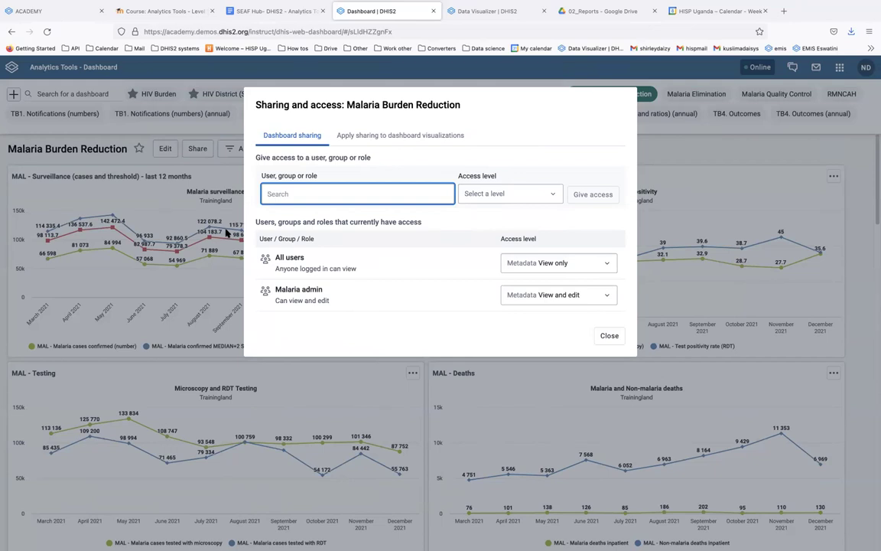
{"action": "type", "text": "distr"}
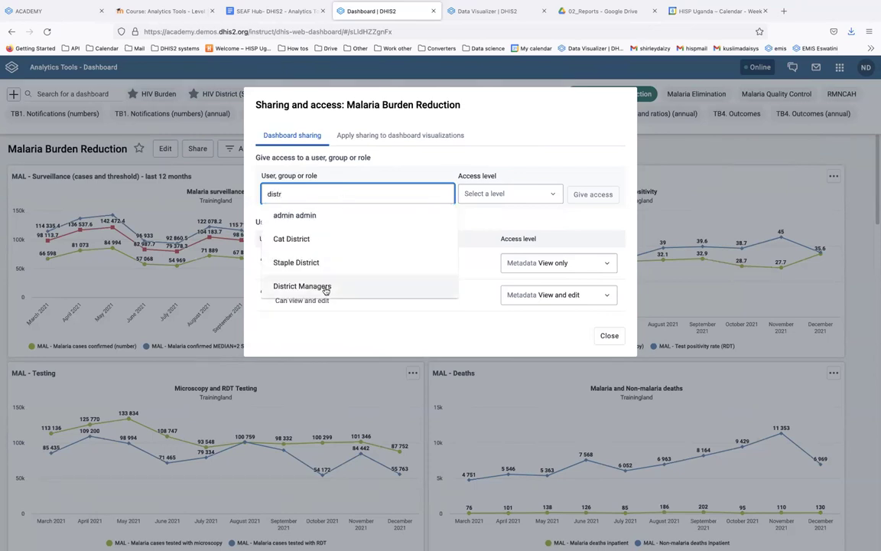
{"action": "left_click", "coordinate": [325, 288]}
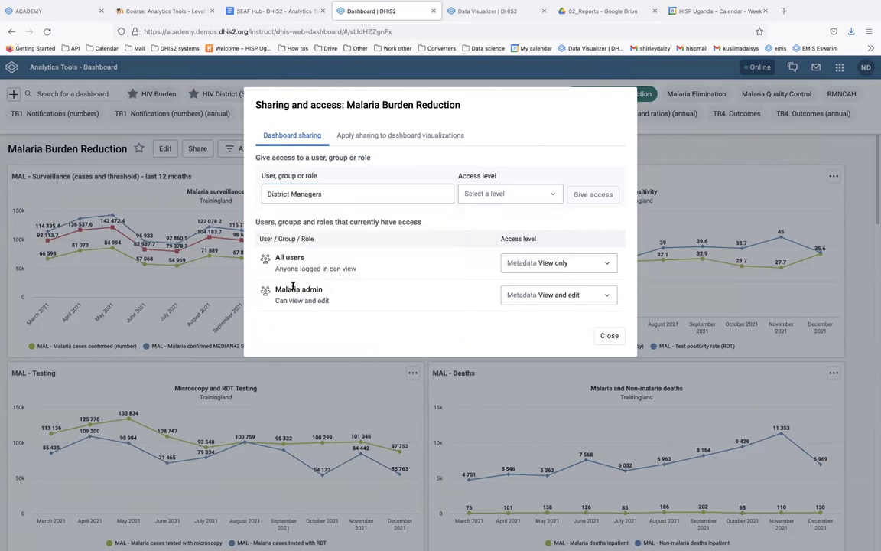
{"action": "left_click", "coordinate": [512, 195]}
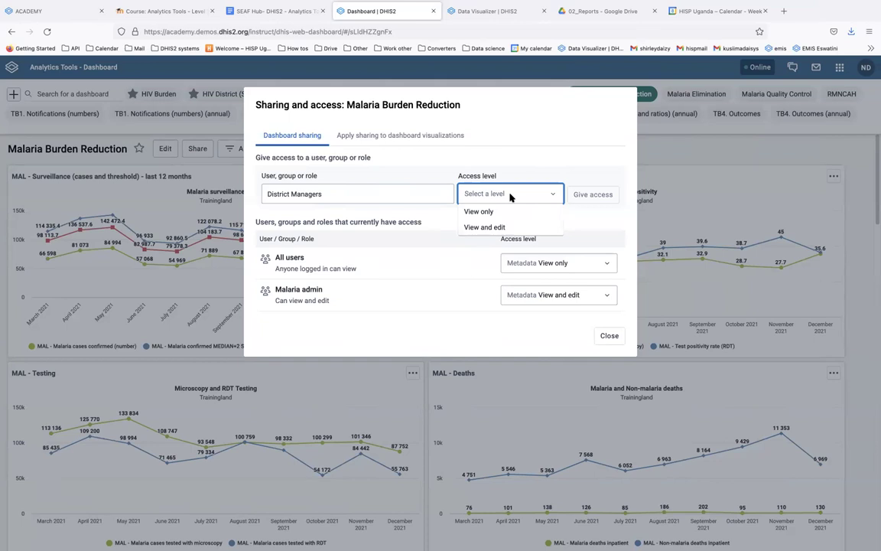
{"action": "left_click", "coordinate": [497, 212]}
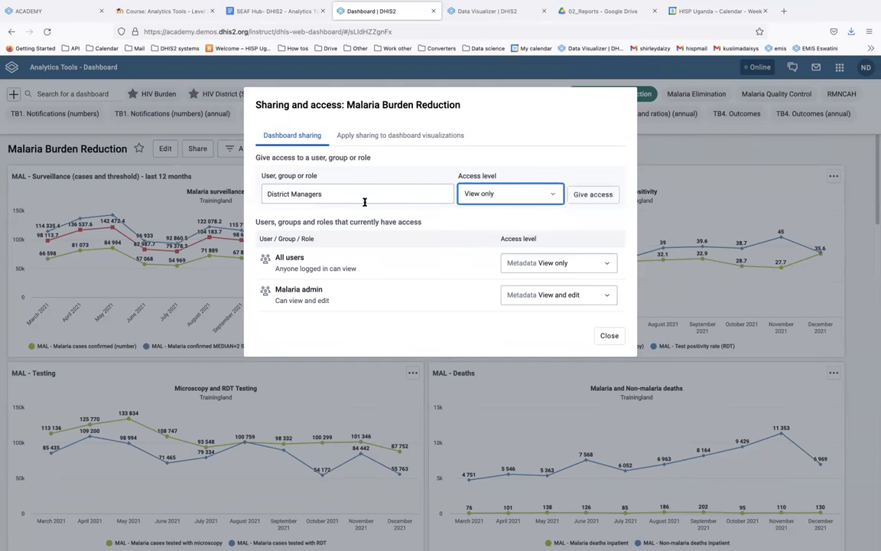
{"action": "left_click", "coordinate": [587, 196]}
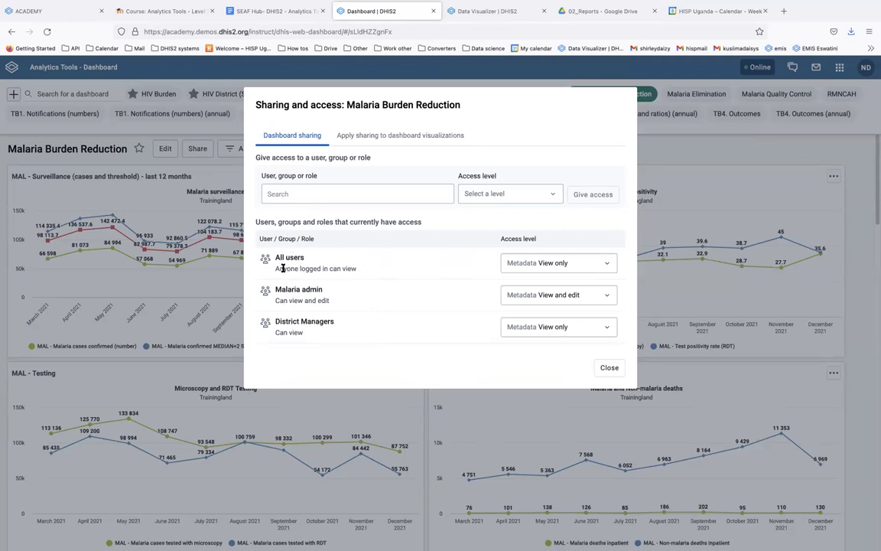
Review the groups that have access to the dashboard and the access level options for District Managers, and close the sharing settings
{"action": "left_click_drag", "start_coordinate": [274, 257], "coordinate": [321, 266]}
{"action": "left_click_drag", "start_coordinate": [276, 291], "coordinate": [323, 291]}
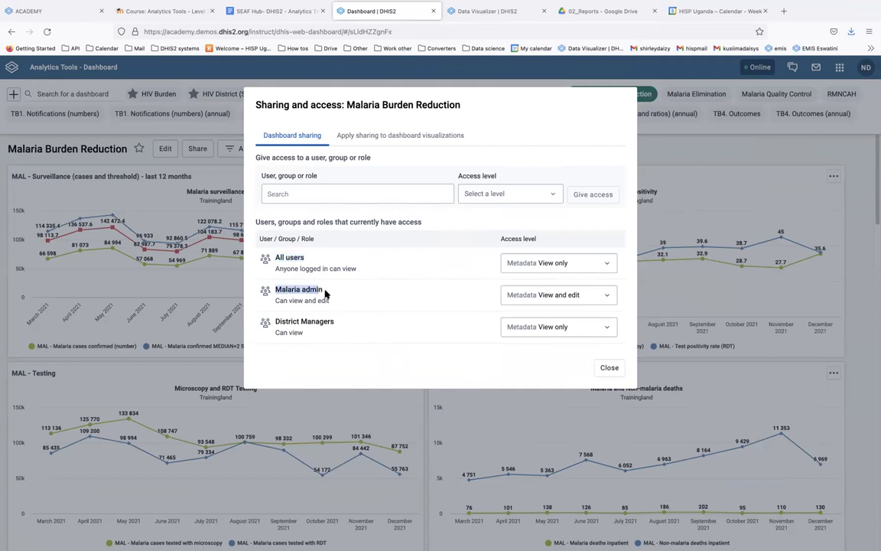
{"action": "left_click", "coordinate": [292, 339]}
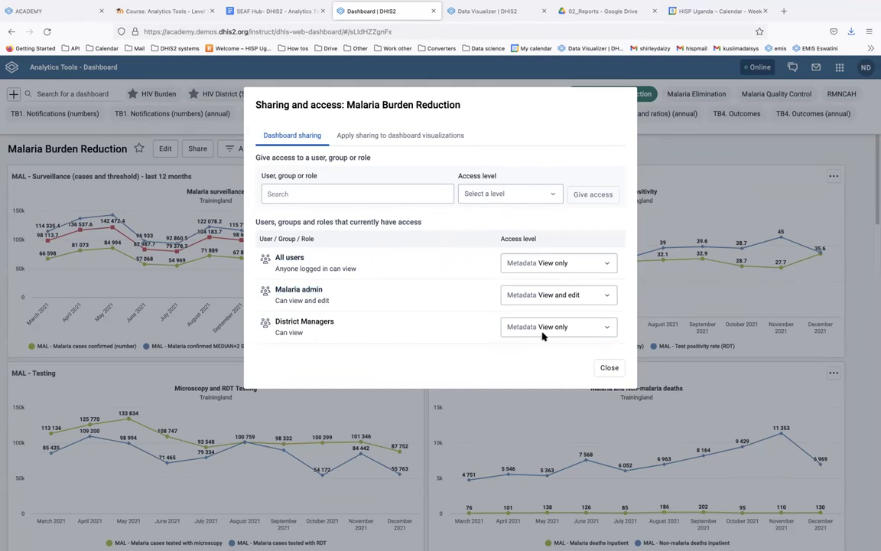
{"action": "left_click", "coordinate": [566, 328]}
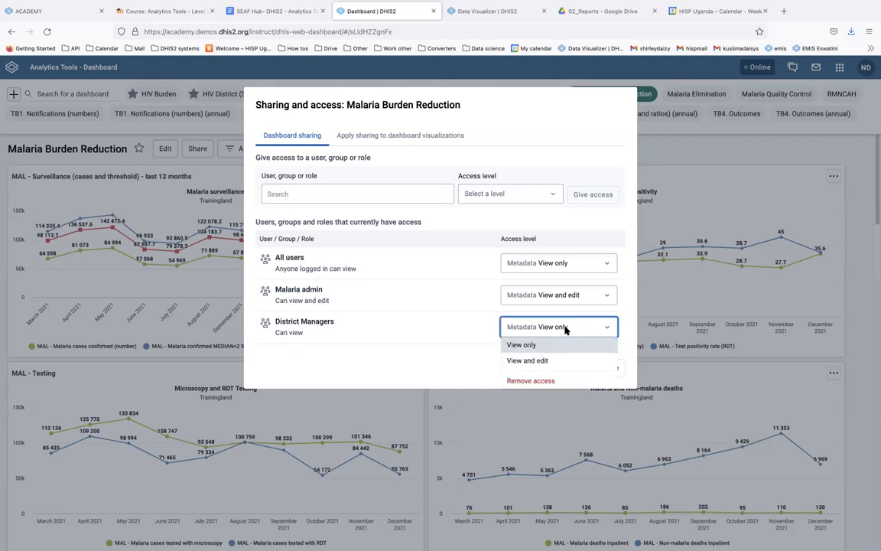
{"action": "left_click", "coordinate": [536, 328]}
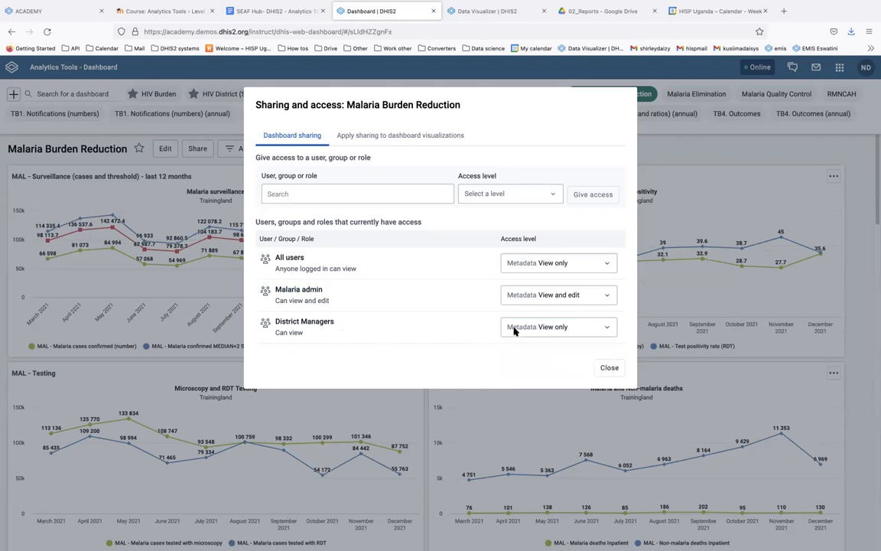
{"action": "left_click", "coordinate": [566, 329]}
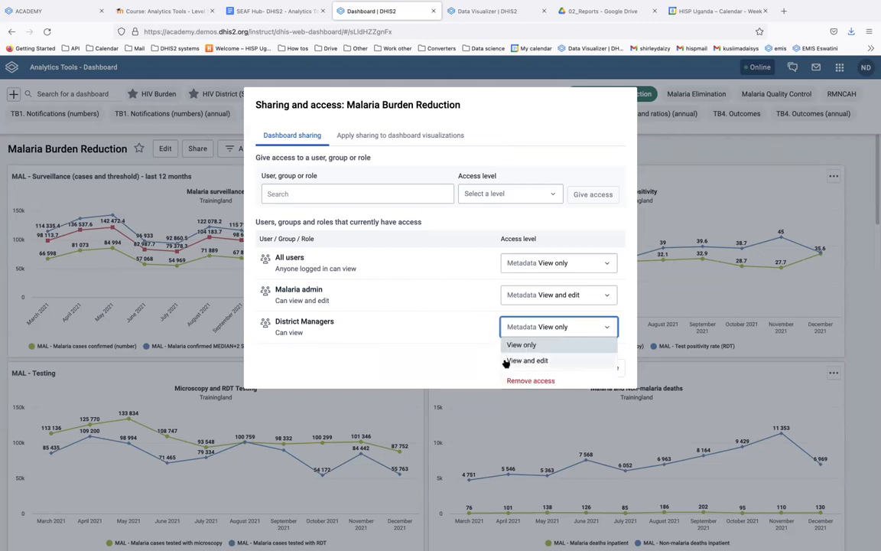
{"action": "left_click", "coordinate": [433, 362]}
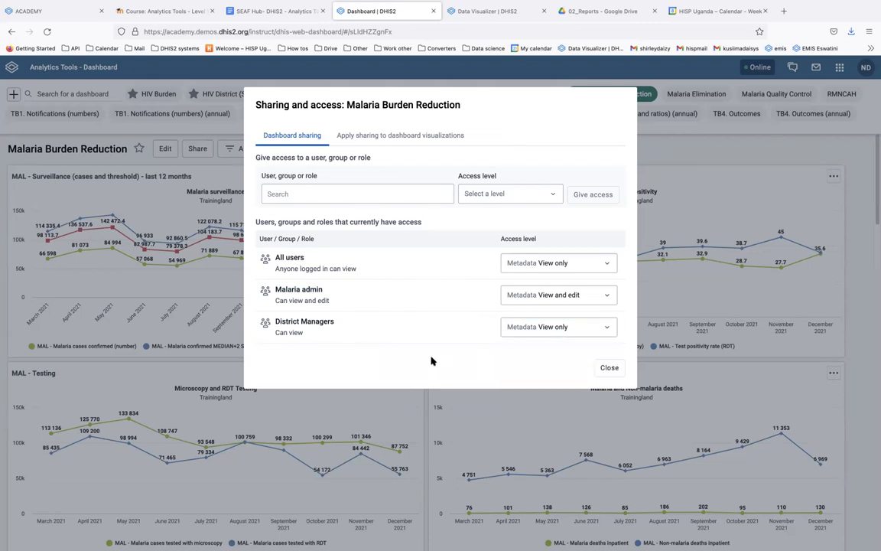
{"action": "left_click", "coordinate": [527, 333]}
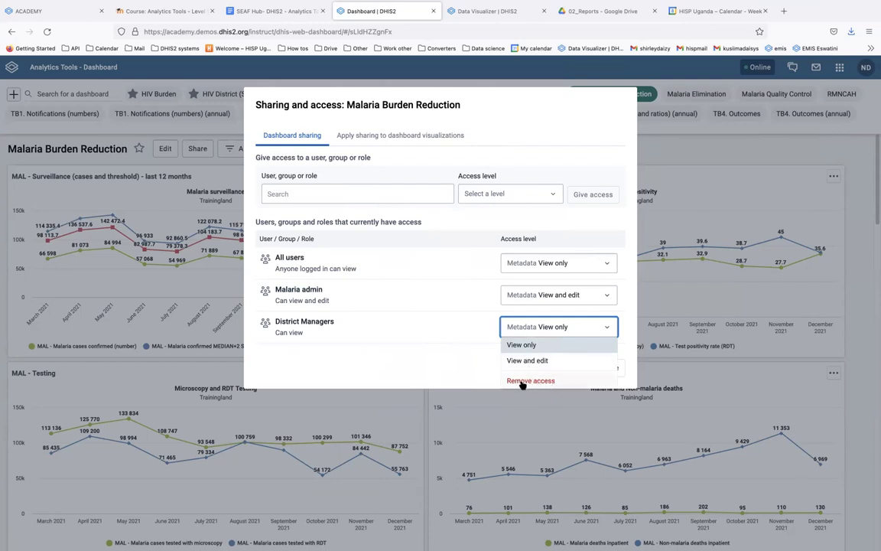
{"action": "left_click", "coordinate": [431, 370]}
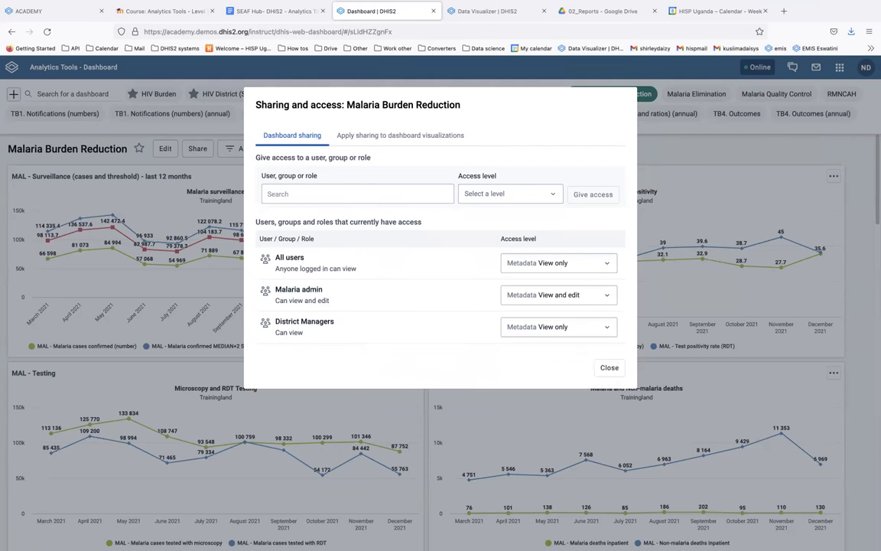
{"action": "left_click", "coordinate": [609, 368]}
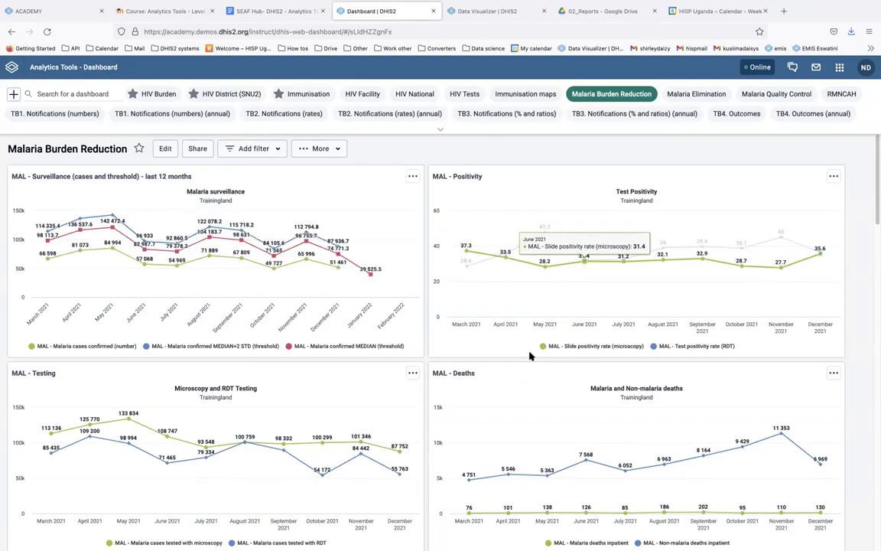
Look through the visualizations on the Malaria Burden Reduction dashboard
{"action": "scroll", "coordinate": [529, 356], "scroll_direction": "down", "scroll_amount": 9}
{"action": "scroll", "coordinate": [529, 355], "scroll_direction": "up", "scroll_amount": 2}
{"action": "scroll", "coordinate": [529, 356], "scroll_direction": "up", "scroll_amount": 1}
{"action": "scroll", "coordinate": [529, 355], "scroll_direction": "down", "scroll_amount": 3}
{"action": "scroll", "coordinate": [530, 355], "scroll_direction": "up", "scroll_amount": 3}
{"action": "scroll", "coordinate": [529, 356], "scroll_direction": "up", "scroll_amount": 3}
{"action": "scroll", "coordinate": [529, 355], "scroll_direction": "down", "scroll_amount": 9}
{"action": "scroll", "coordinate": [529, 356], "scroll_direction": "up", "scroll_amount": 3}
{"action": "scroll", "coordinate": [529, 356], "scroll_direction": "up", "scroll_amount": 6}
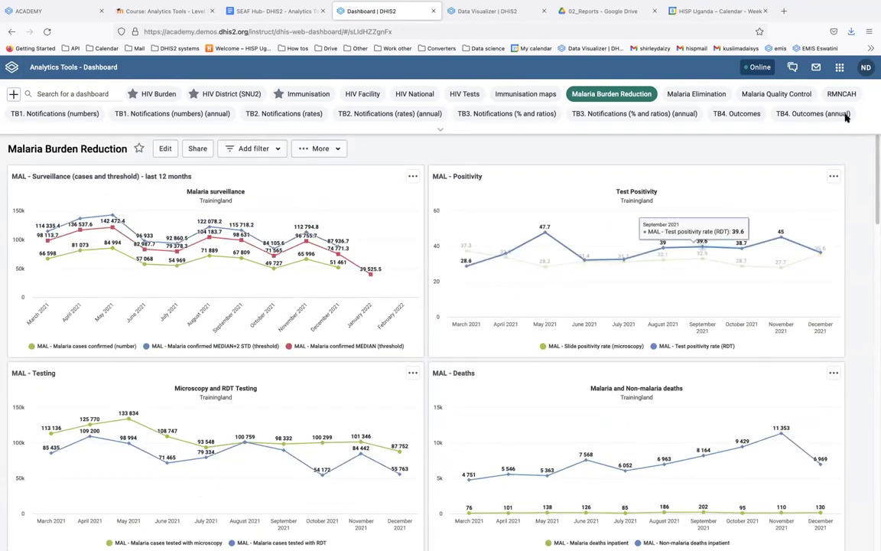
Log out of the current account and sign in with the saved username and password of the Cat District manager account
{"action": "left_click", "coordinate": [867, 69]}
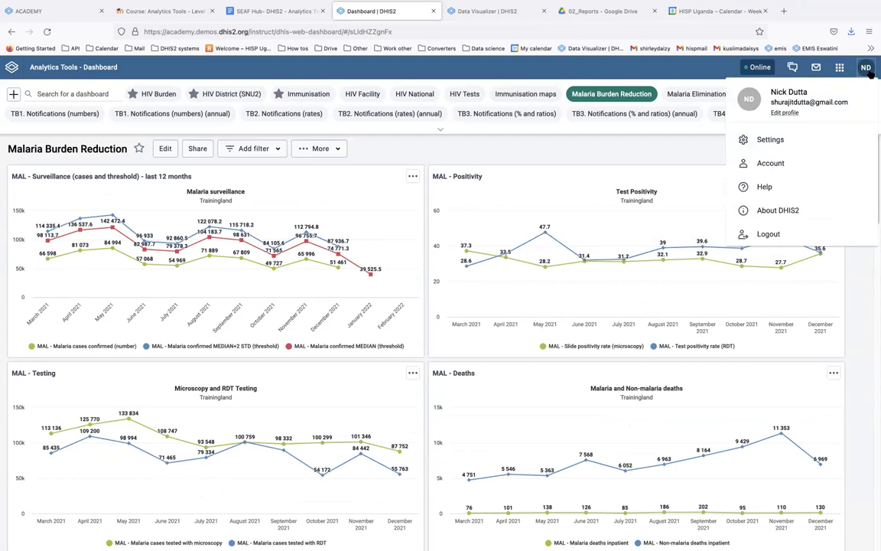
{"action": "left_click", "coordinate": [766, 234]}
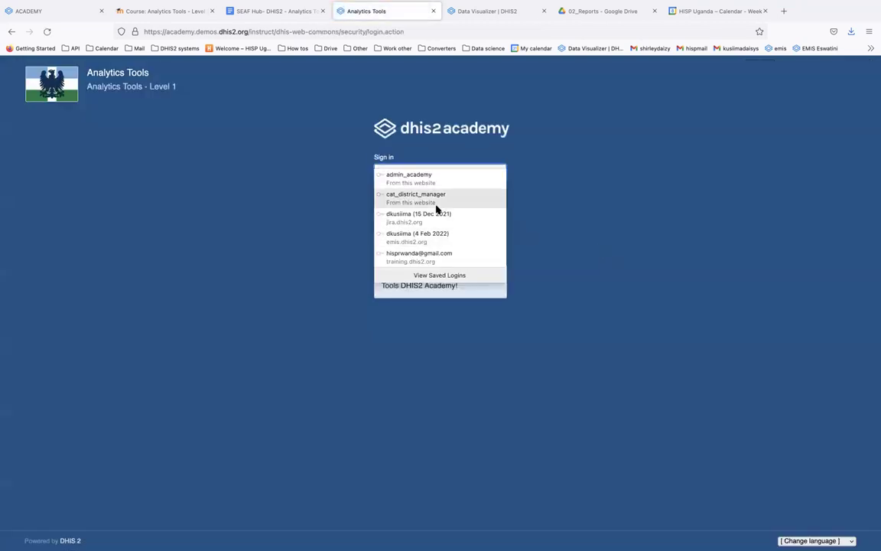
{"action": "left_click", "coordinate": [426, 202]}
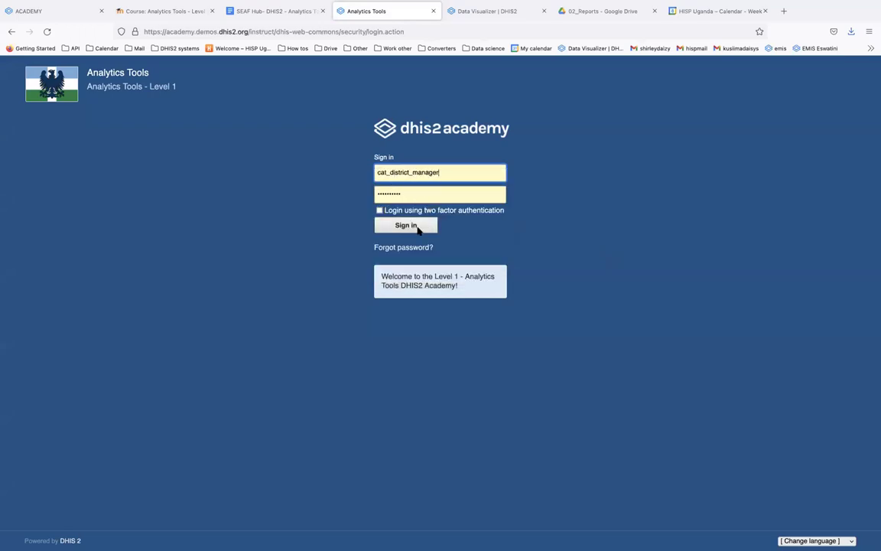
{"action": "left_click", "coordinate": [419, 228]}
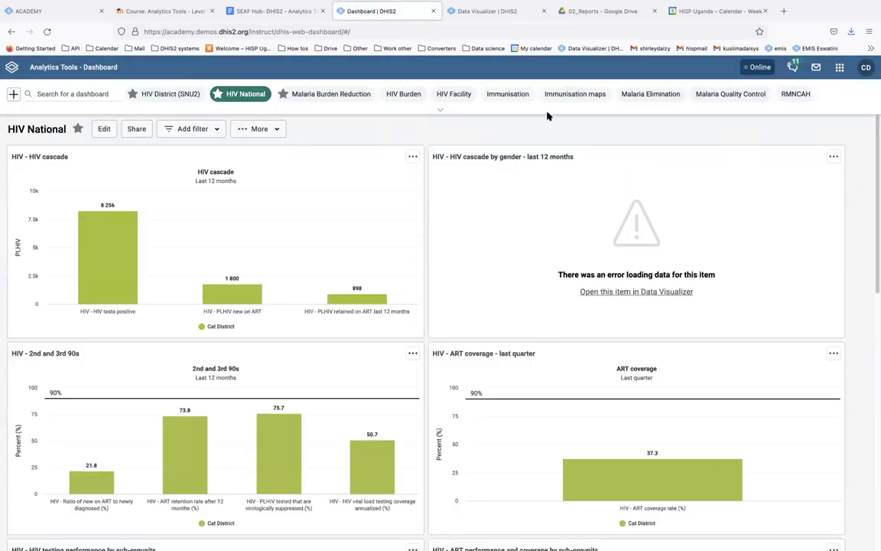
Open the Malaria Burden Reduction dashboard and look through its charts and tables, checking which organisation unit each one covers
{"action": "left_click", "coordinate": [322, 94]}
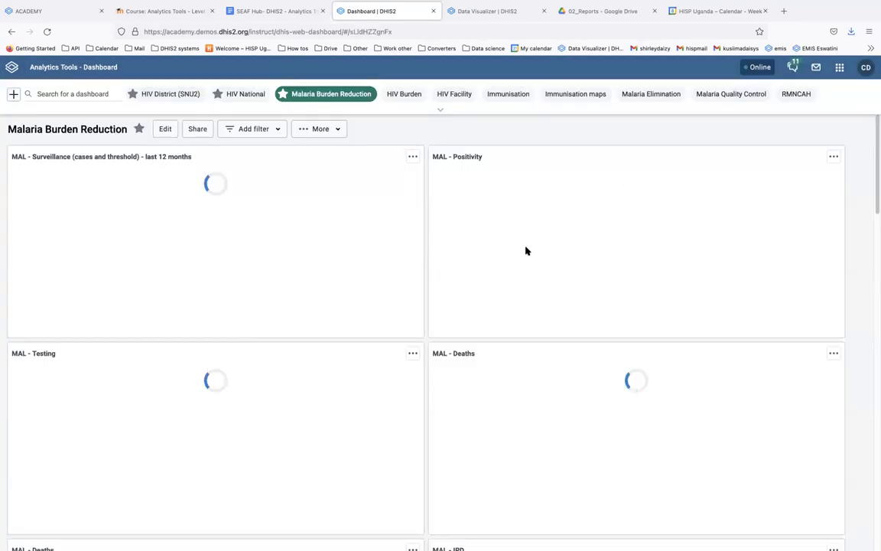
{"action": "scroll", "coordinate": [535, 251], "scroll_direction": "down", "scroll_amount": 4}
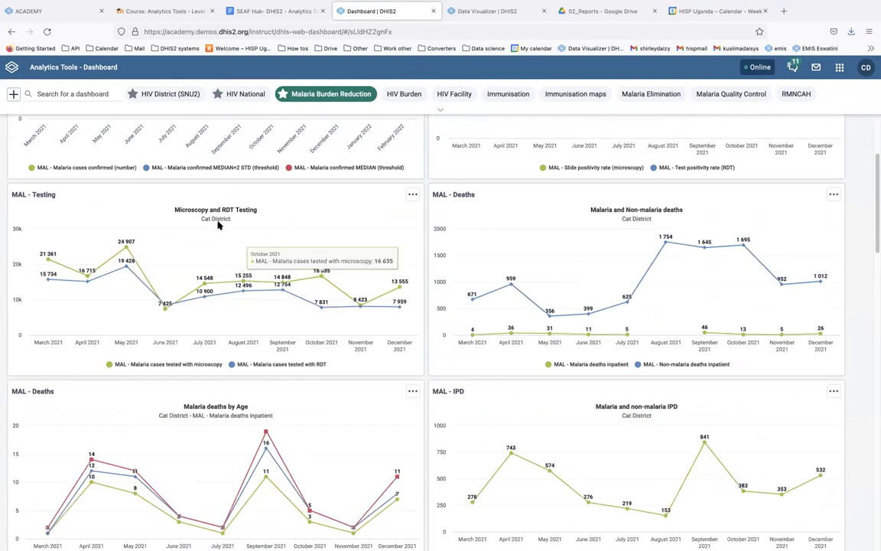
{"action": "scroll", "coordinate": [252, 230], "scroll_direction": "up", "scroll_amount": 3}
{"action": "scroll", "coordinate": [310, 306], "scroll_direction": "down", "scroll_amount": 6}
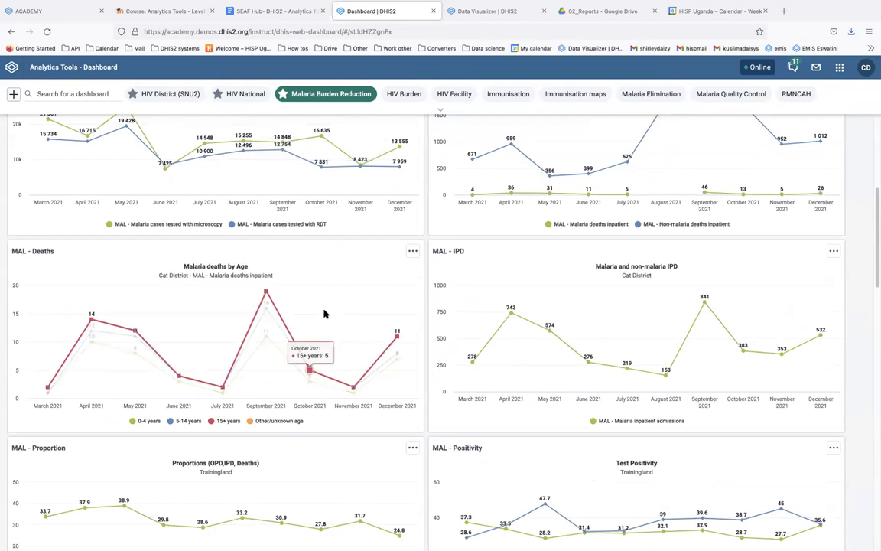
{"action": "scroll", "coordinate": [345, 309], "scroll_direction": "down", "scroll_amount": 10}
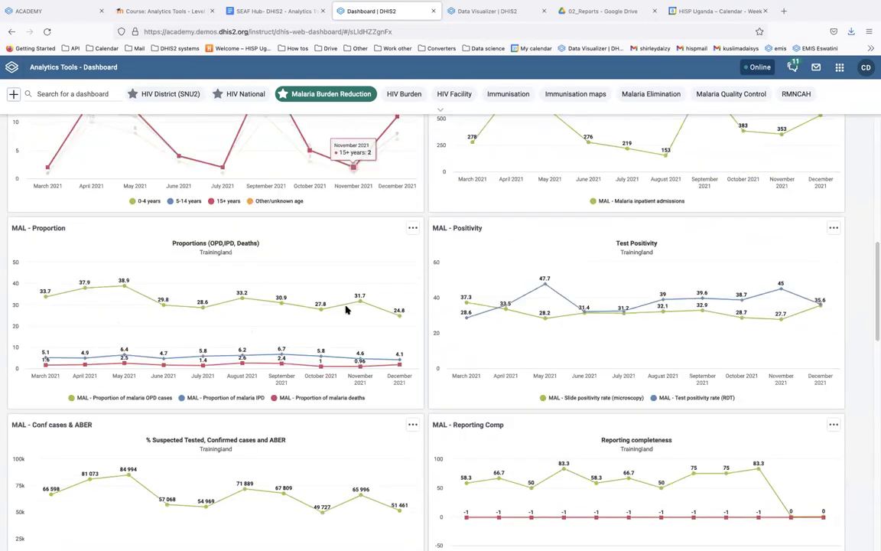
{"action": "scroll", "coordinate": [345, 309], "scroll_direction": "down", "scroll_amount": 3}
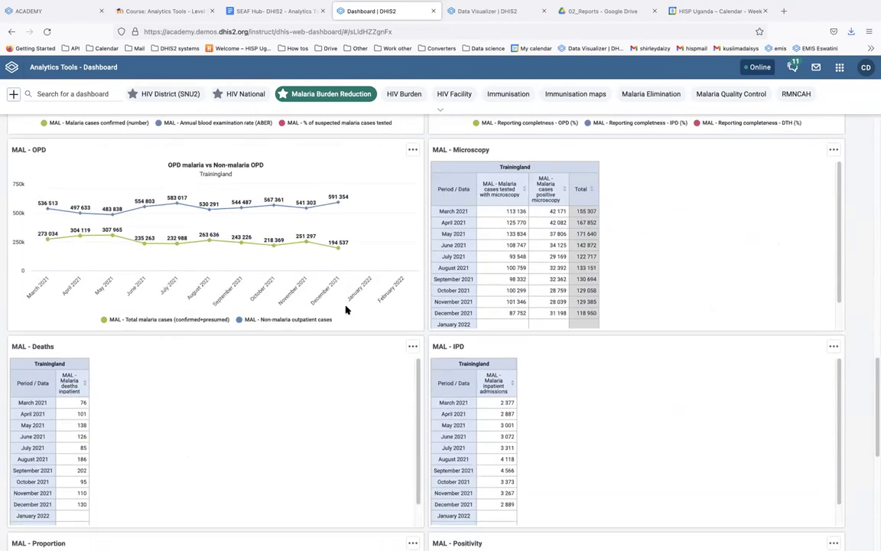
{"action": "scroll", "coordinate": [345, 309], "scroll_direction": "up", "scroll_amount": 4}
{"action": "scroll", "coordinate": [345, 309], "scroll_direction": "up", "scroll_amount": 6}
{"action": "scroll", "coordinate": [345, 309], "scroll_direction": "up", "scroll_amount": 7}
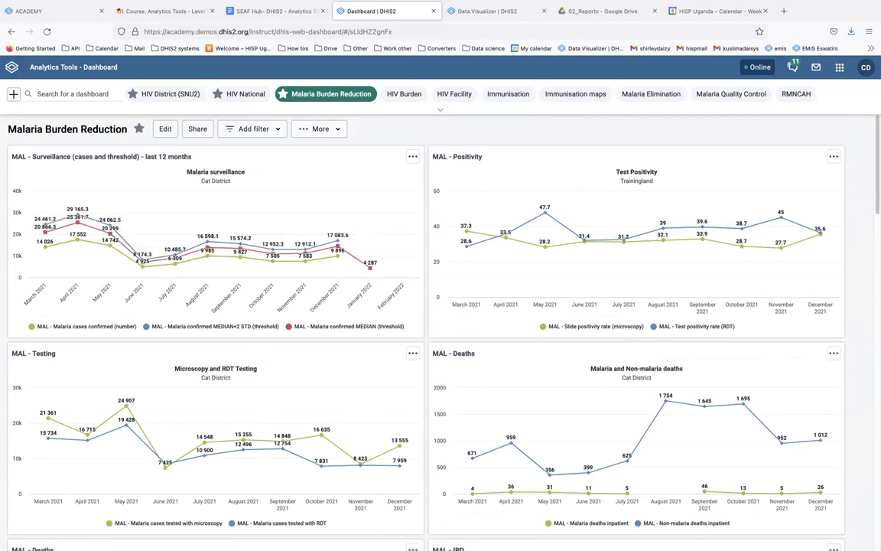
Log out and sign in with the username and account password of the Staple District manager, dismissing the offer to save the login
{"action": "left_click", "coordinate": [864, 71]}
{"action": "left_click", "coordinate": [769, 231]}
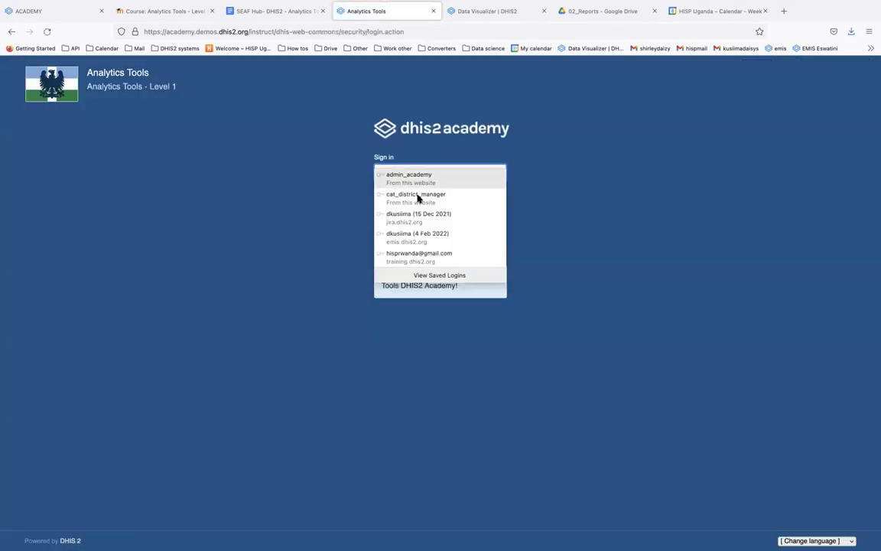
{"action": "left_click", "coordinate": [434, 169]}
{"action": "left_click", "coordinate": [435, 169]}
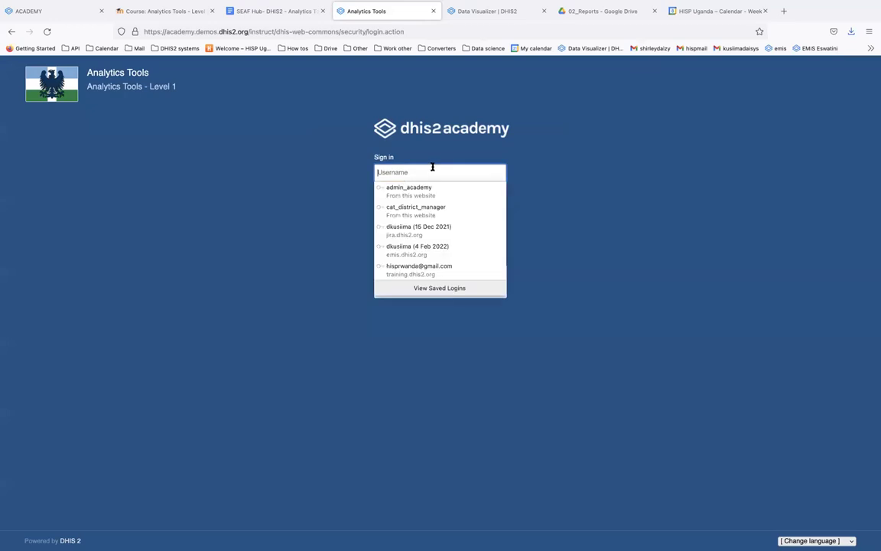
{"action": "type", "text": "staple_distric"}
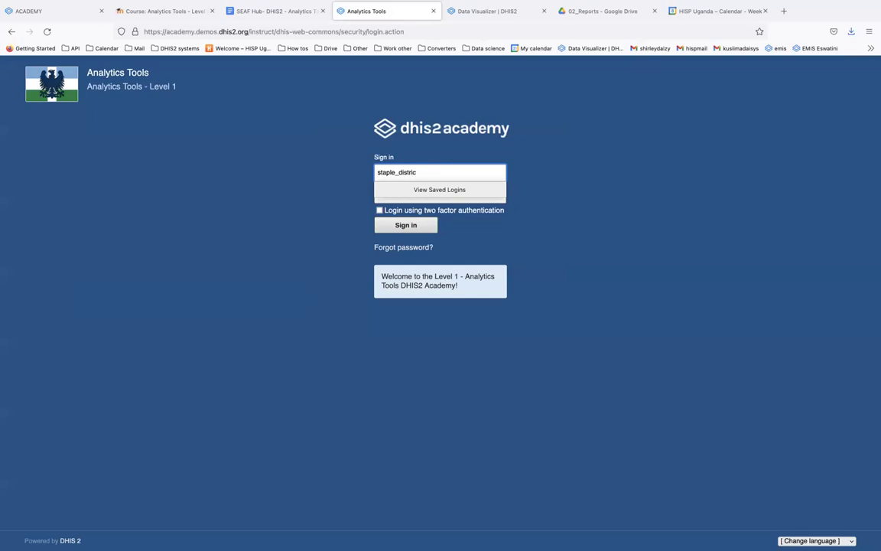
{"action": "type", "text": "t_manager"}
{"action": "key", "text": "Tab"}
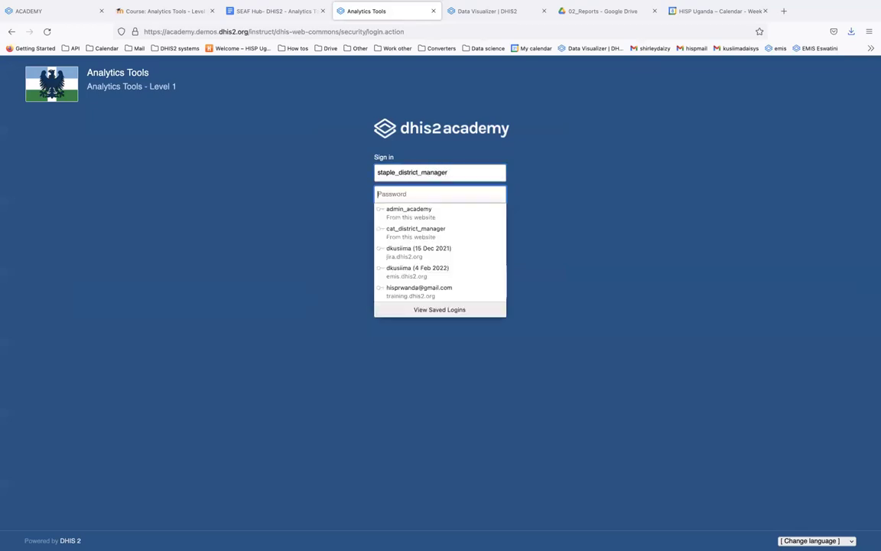
{"action": "type", "text": "d"}
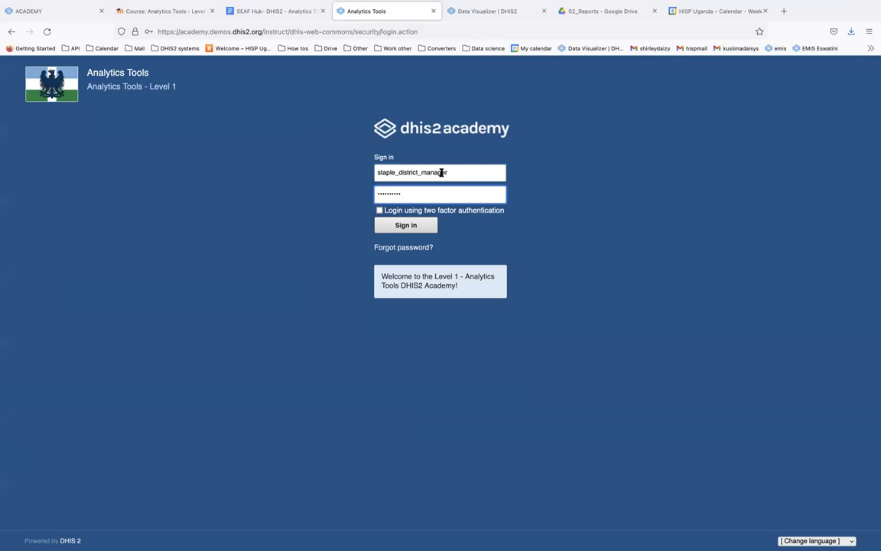
{"action": "left_click", "coordinate": [409, 226]}
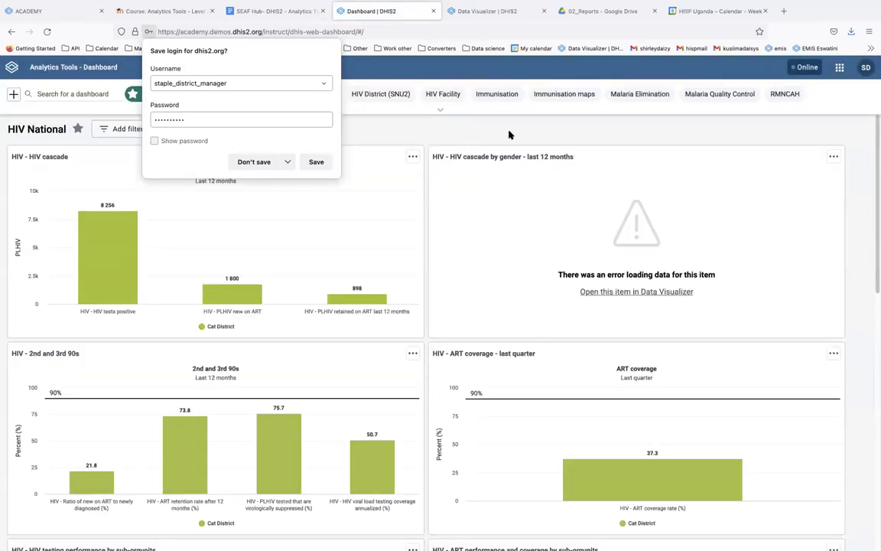
{"action": "left_click", "coordinate": [489, 127]}
Open the Malaria Burden Reduction dashboard as the Staple District manager and examine the organisation unit and data of each visualization
{"action": "left_click", "coordinate": [258, 94]}
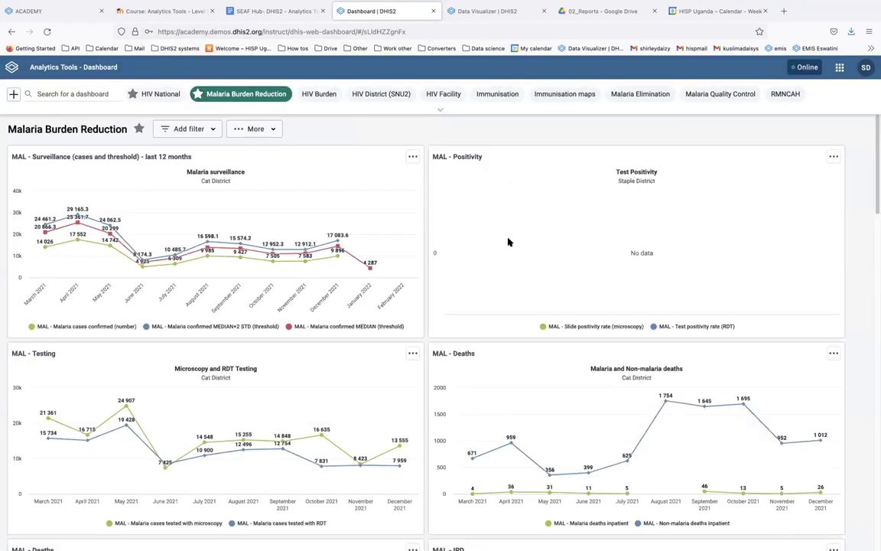
{"action": "scroll", "coordinate": [497, 241], "scroll_direction": "down", "scroll_amount": 5}
{"action": "scroll", "coordinate": [487, 243], "scroll_direction": "down", "scroll_amount": 5}
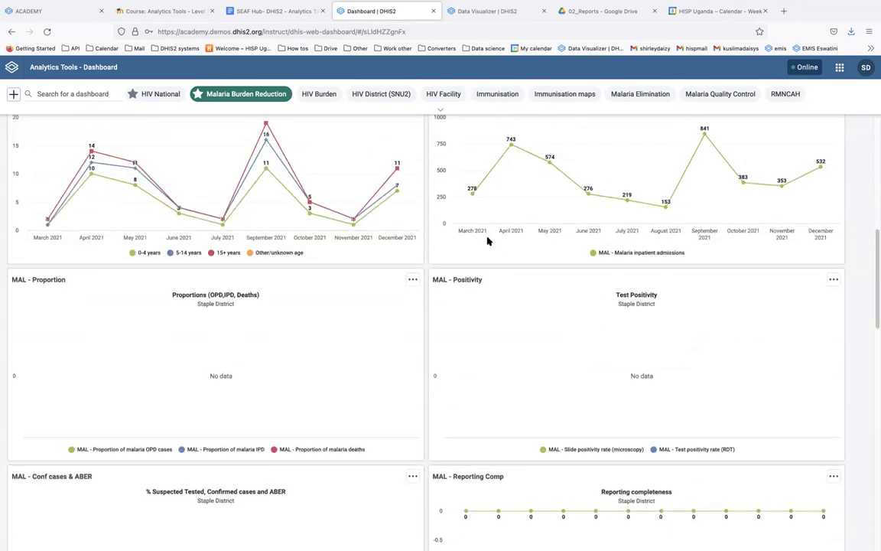
{"action": "scroll", "coordinate": [191, 290], "scroll_direction": "down", "scroll_amount": 4}
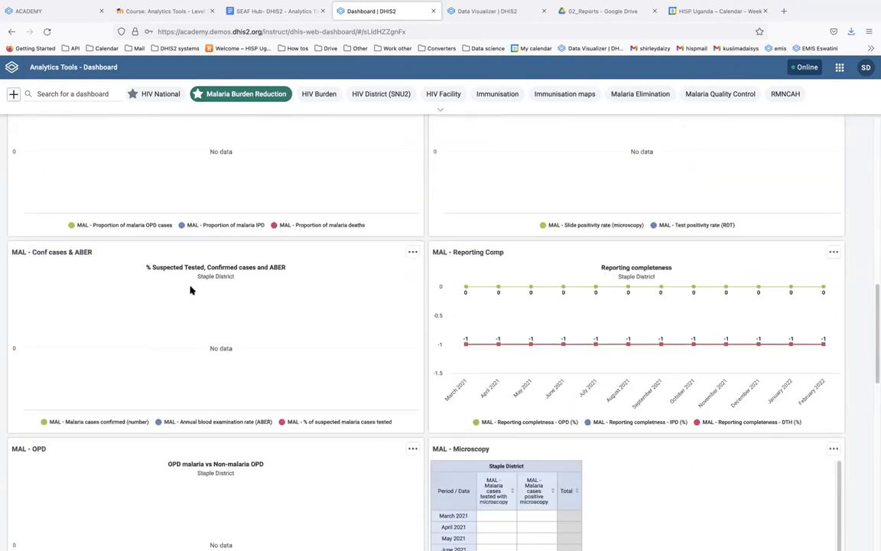
{"action": "scroll", "coordinate": [291, 277], "scroll_direction": "down", "scroll_amount": 1}
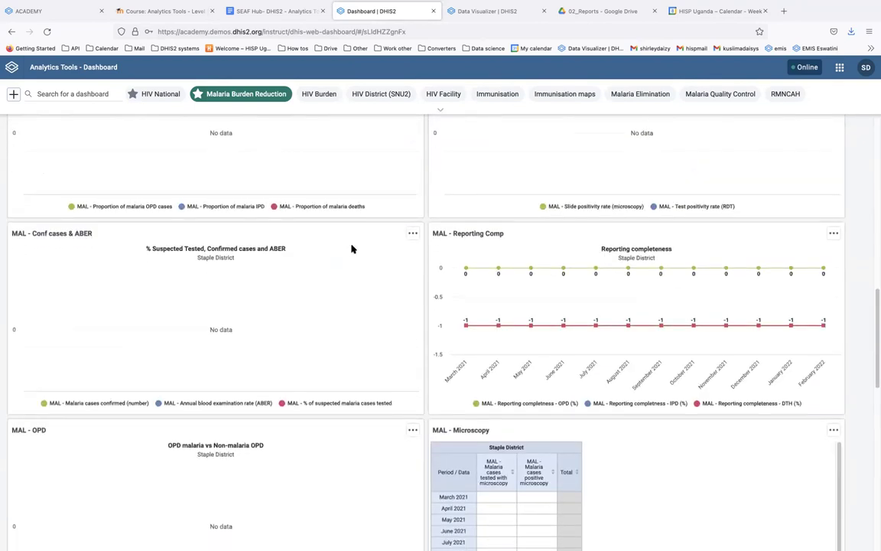
{"action": "scroll", "coordinate": [245, 327], "scroll_direction": "down", "scroll_amount": 2}
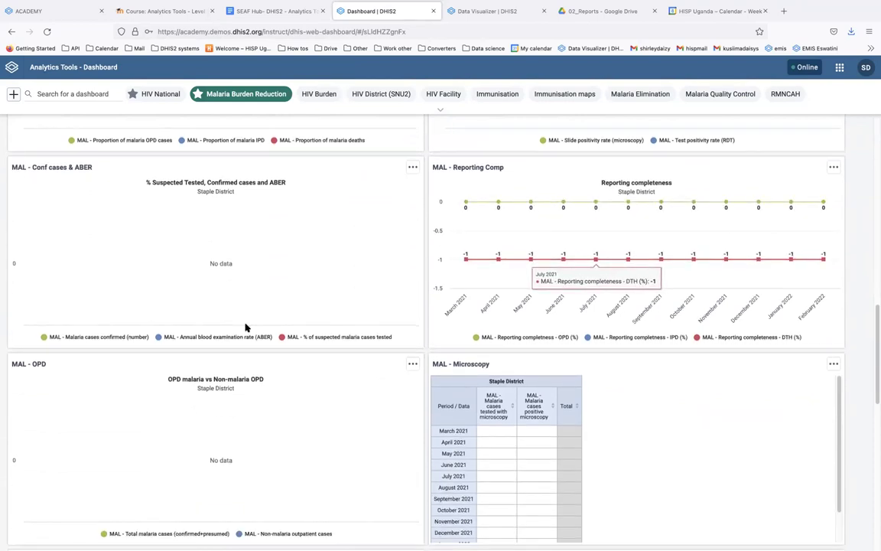
{"action": "scroll", "coordinate": [246, 327], "scroll_direction": "down", "scroll_amount": 6}
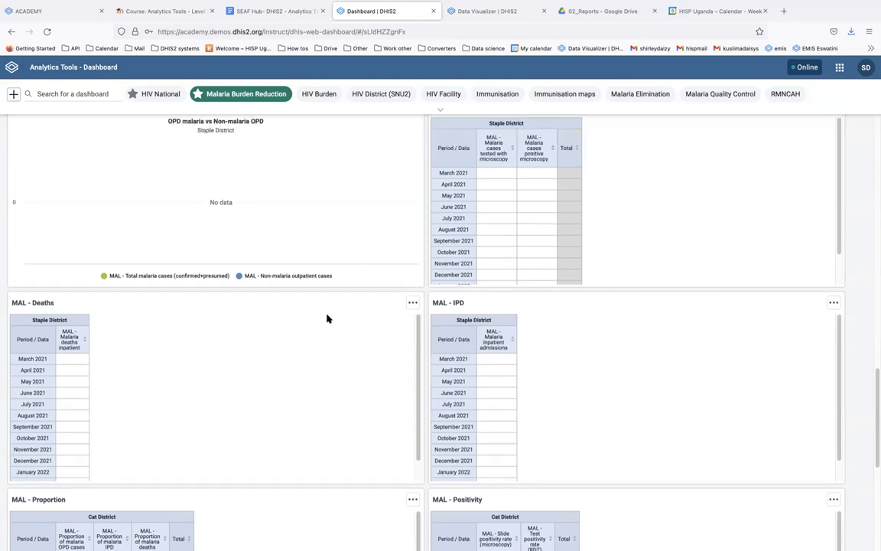
{"action": "scroll", "coordinate": [326, 317], "scroll_direction": "down", "scroll_amount": 5}
{"action": "scroll", "coordinate": [326, 314], "scroll_direction": "up", "scroll_amount": 10}
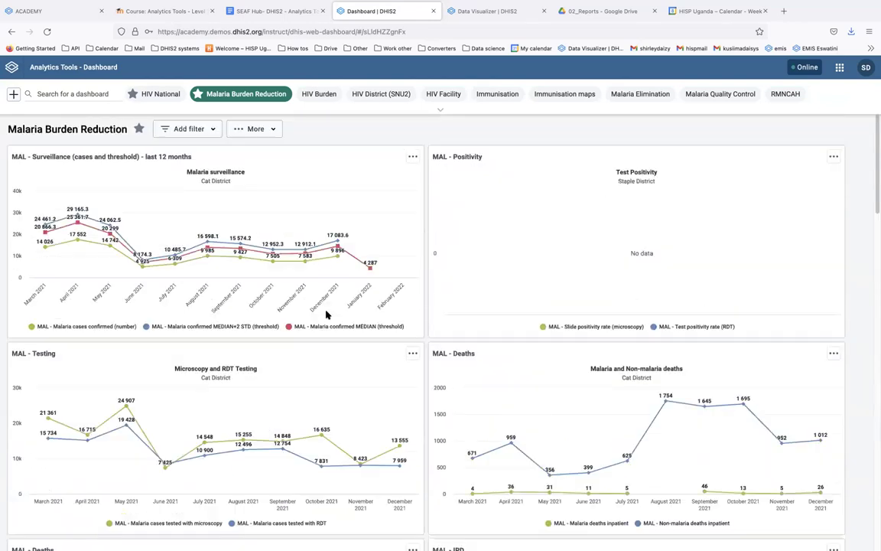